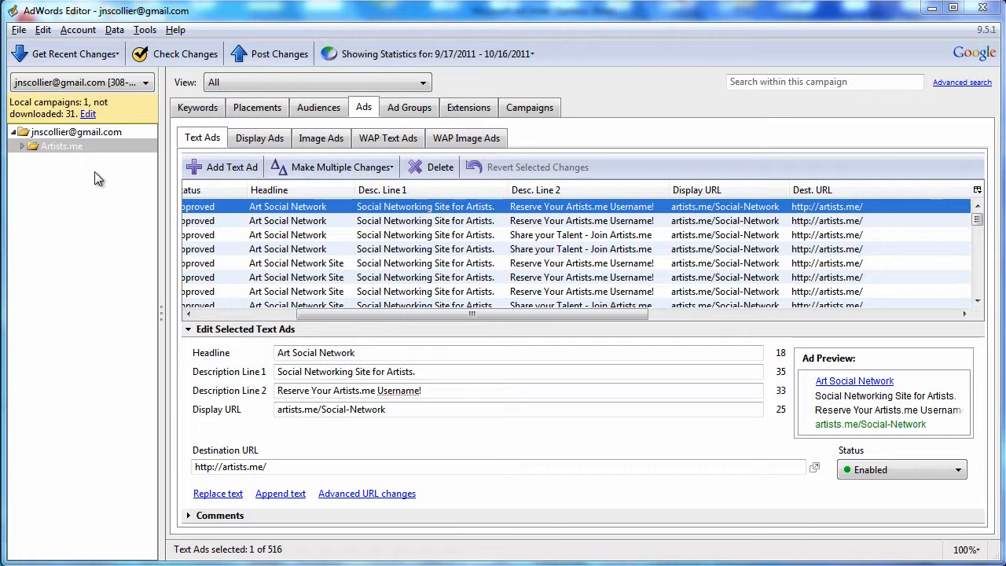
Select the Artists.me campaign and examine its text ads with their display and destination URLs
{"action": "left_click", "coordinate": [47, 149]}
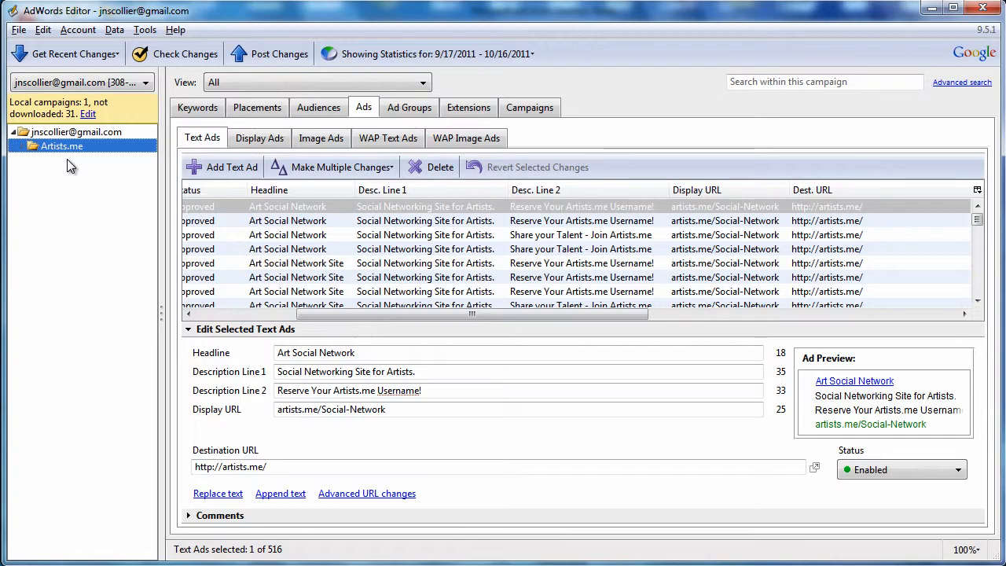
{"action": "left_click", "coordinate": [21, 148]}
{"action": "left_click", "coordinate": [37, 248]}
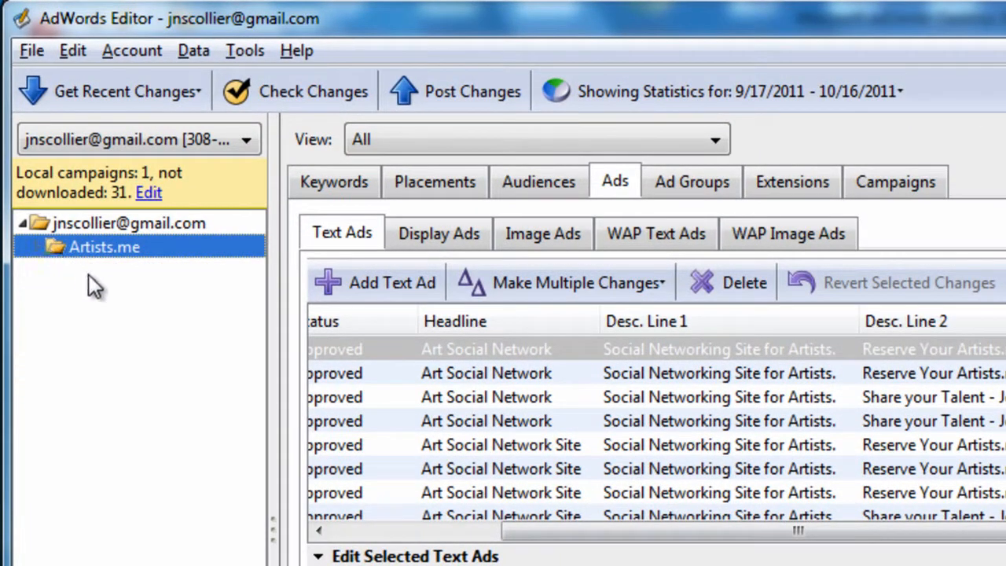
{"action": "left_click_drag", "start_coordinate": [1002, 532], "coordinate": [1005, 531]}
{"action": "left_click", "coordinate": [998, 397]}
{"action": "left_click", "coordinate": [998, 493]}
{"action": "scroll", "coordinate": [885, 340], "scroll_direction": "down", "scroll_amount": 5}
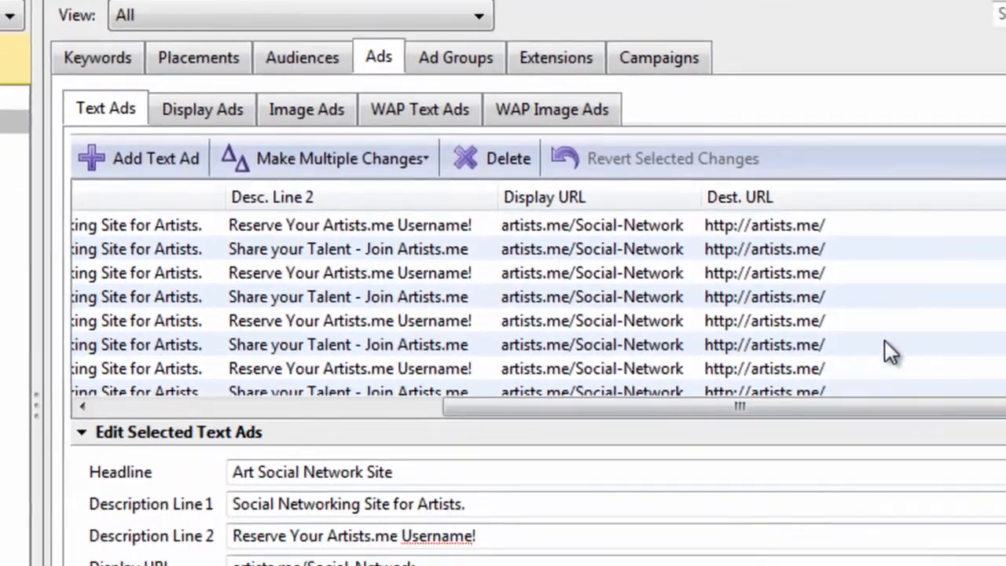
{"action": "left_click", "coordinate": [857, 280]}
{"action": "left_click", "coordinate": [844, 331]}
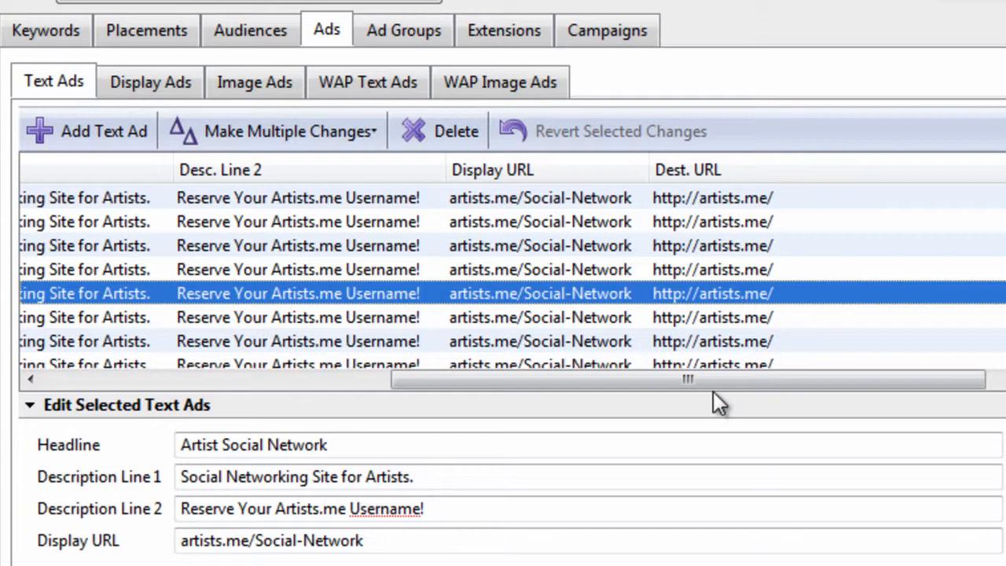
Compare the ad group, description and destination URL columns across the Artist Social Network text ads
{"action": "left_click_drag", "start_coordinate": [713, 387], "coordinate": [391, 375]}
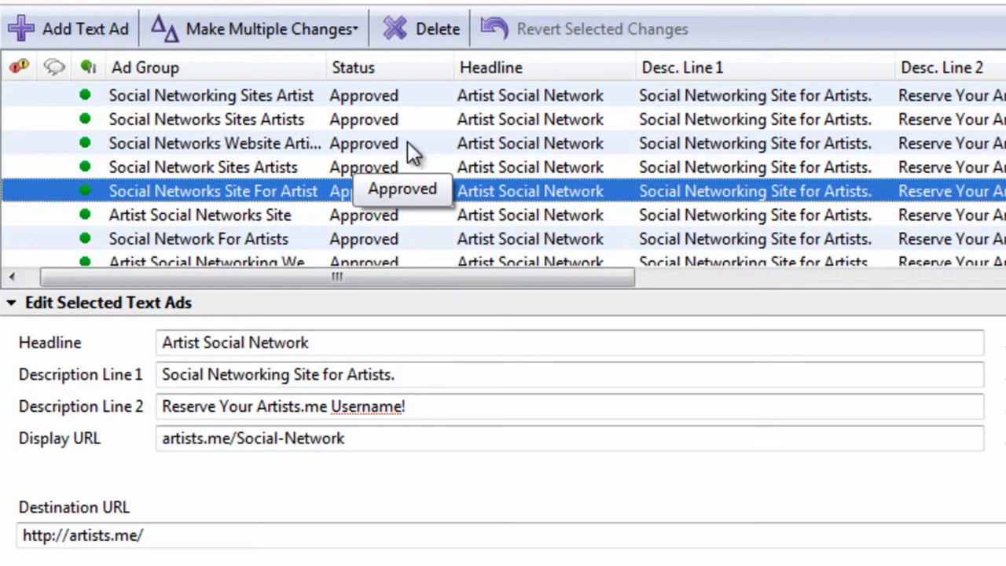
{"action": "left_click_drag", "start_coordinate": [558, 278], "coordinate": [946, 305]}
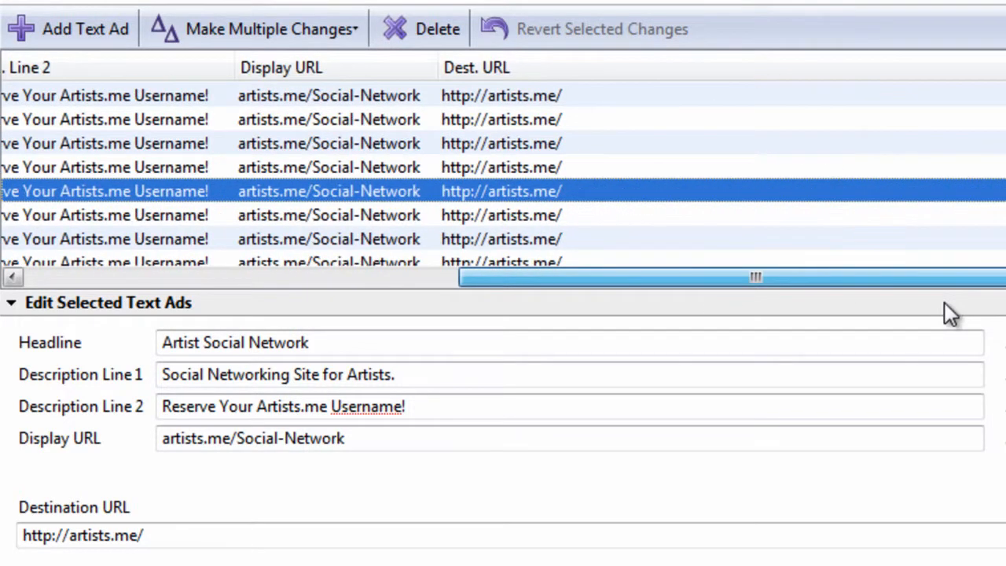
{"action": "left_click", "coordinate": [612, 144]}
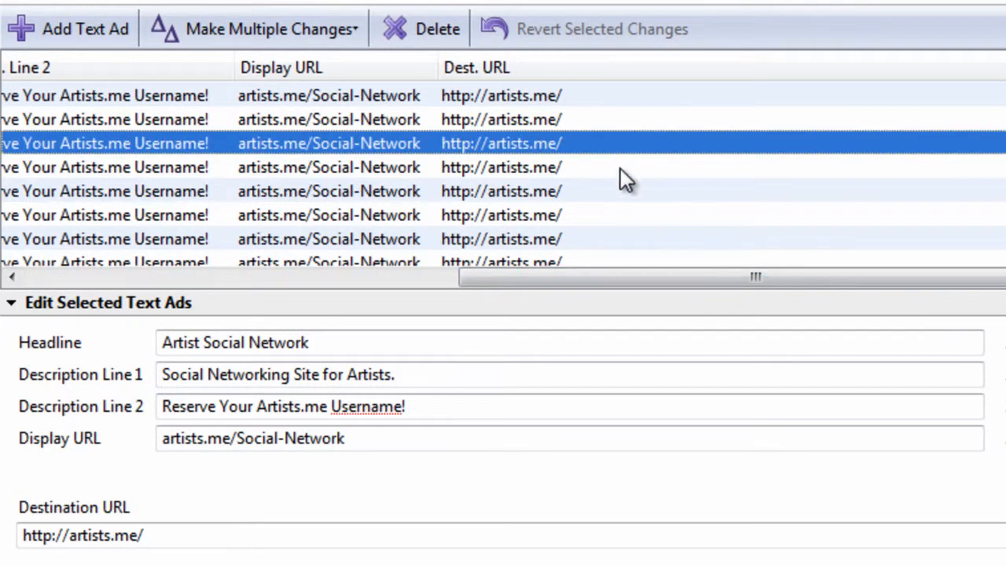
{"action": "left_click", "coordinate": [621, 191]}
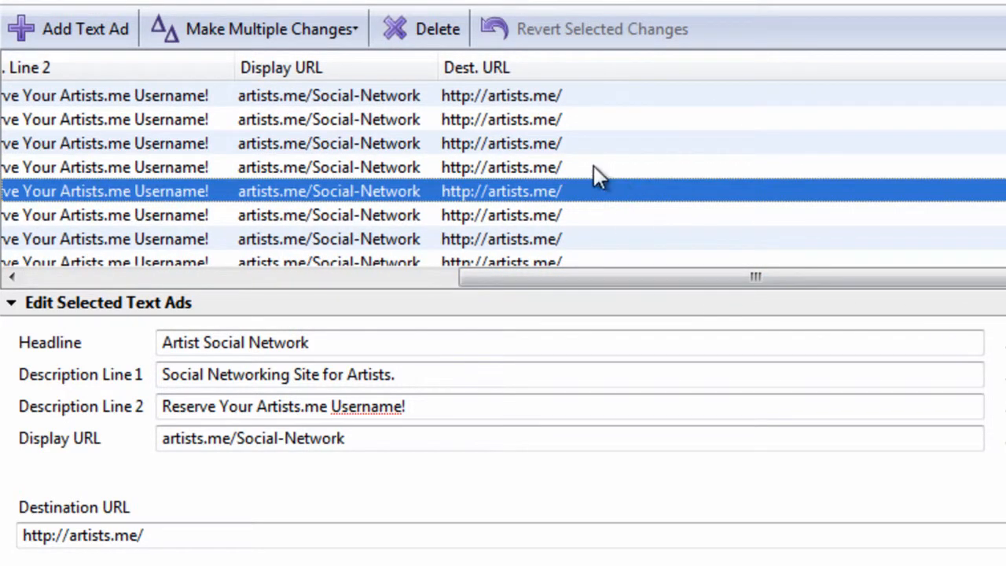
{"action": "left_click", "coordinate": [601, 142]}
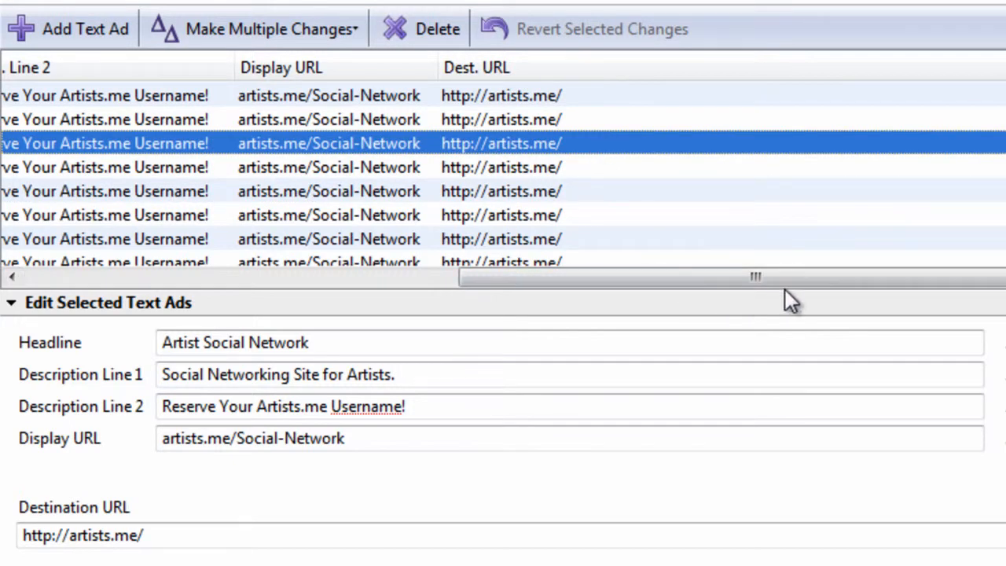
{"action": "left_click_drag", "start_coordinate": [759, 279], "coordinate": [571, 274]}
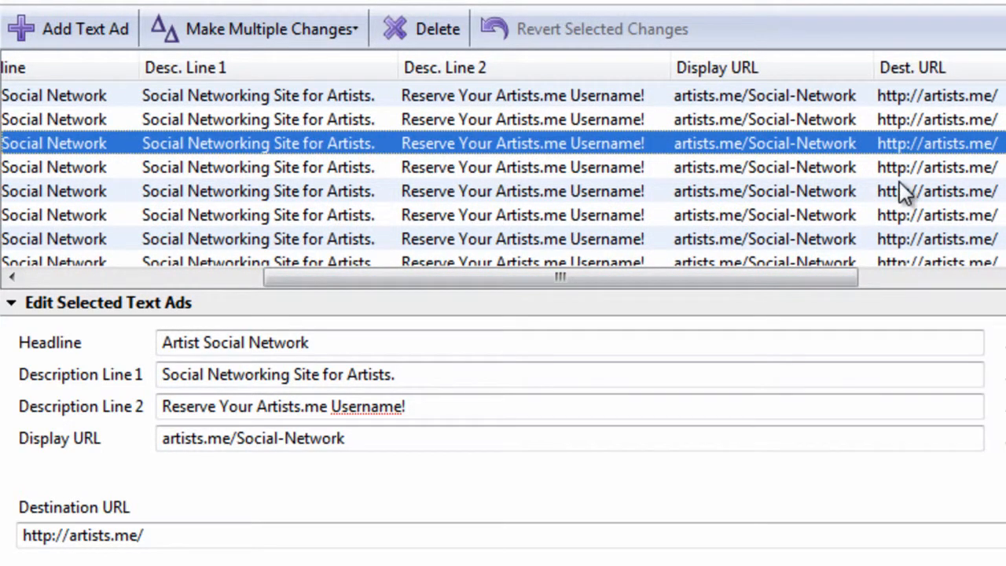
{"action": "left_click", "coordinate": [666, 212]}
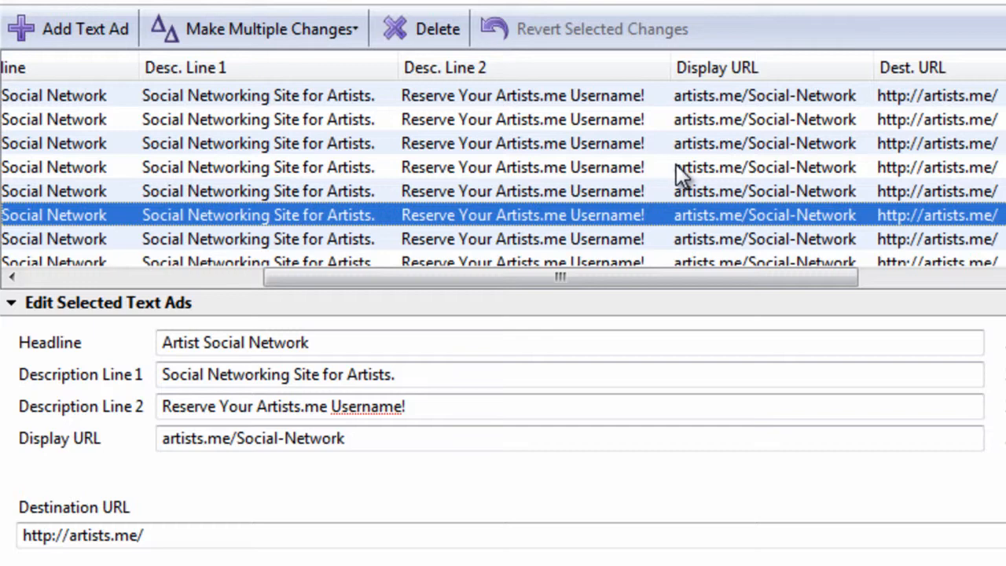
{"action": "left_click", "coordinate": [984, 120]}
{"action": "left_click_drag", "start_coordinate": [783, 283], "coordinate": [916, 267]}
{"action": "left_click", "coordinate": [574, 149]}
{"action": "left_click", "coordinate": [639, 214]}
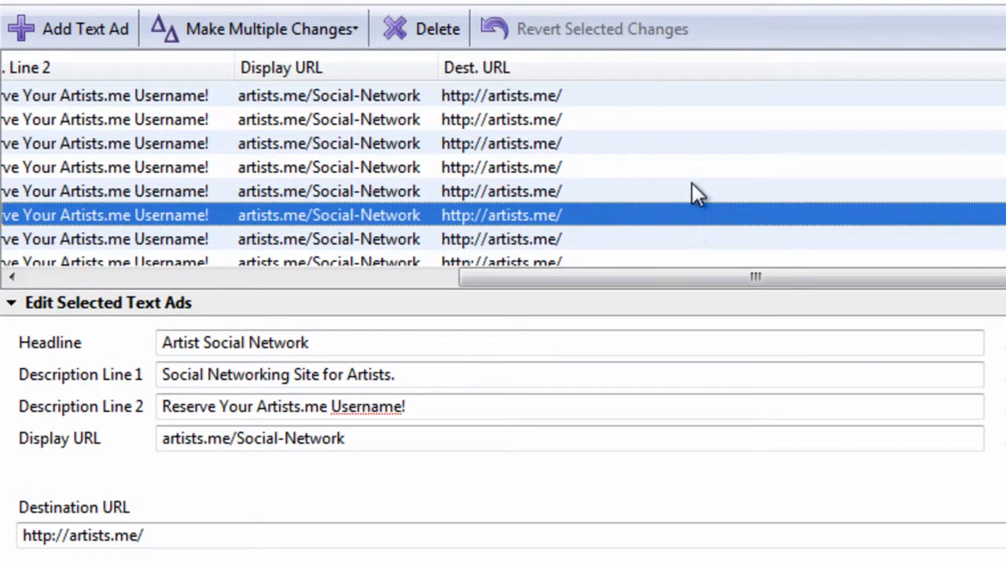
{"action": "scroll", "coordinate": [713, 147], "scroll_direction": "down", "scroll_amount": 3}
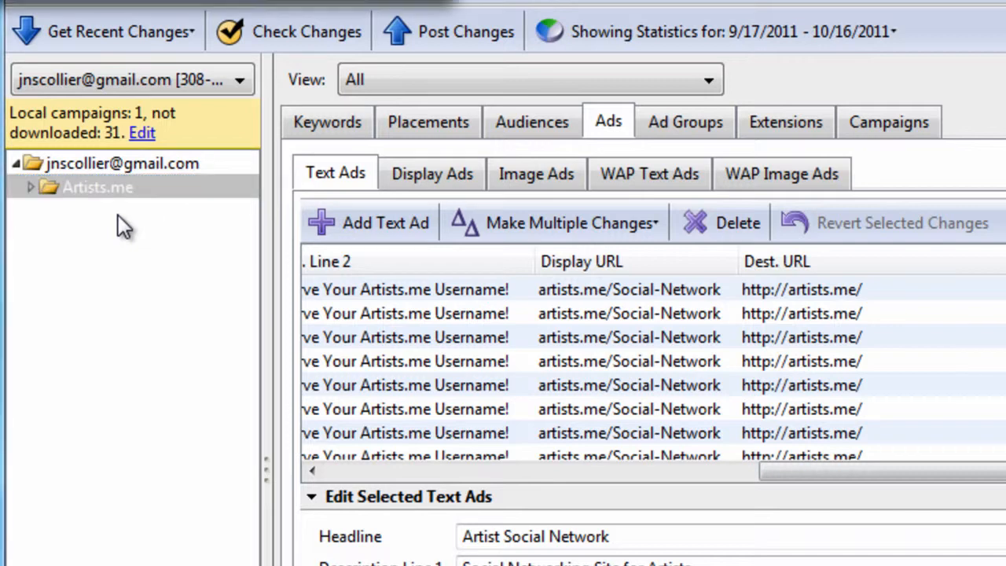
Duplicate the Artists.me campaign by copying it in the campaign list and pasting it into the same account
{"action": "left_click", "coordinate": [880, 121]}
{"action": "left_click", "coordinate": [640, 290]}
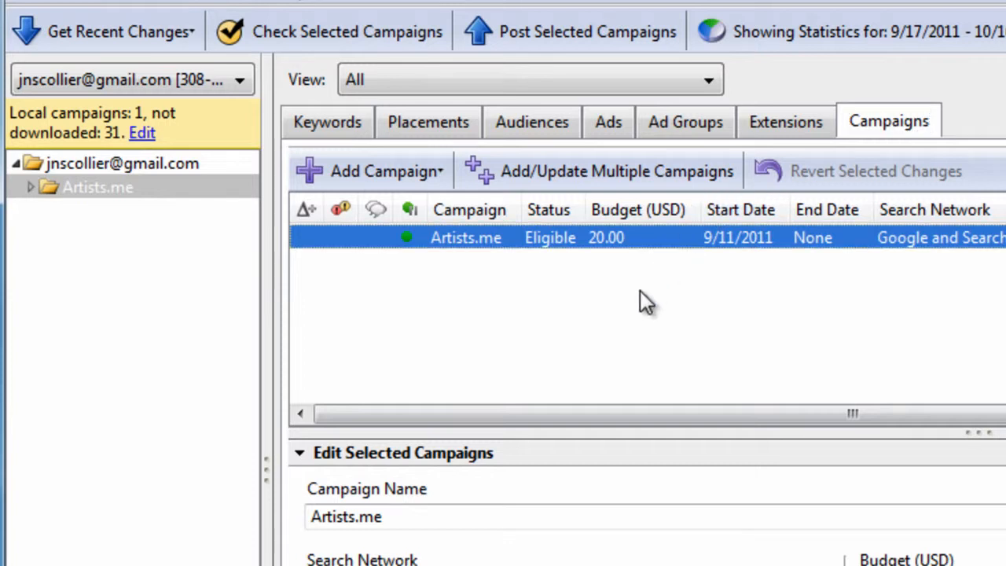
{"action": "right_click", "coordinate": [645, 239]}
{"action": "left_click", "coordinate": [668, 385]}
{"action": "right_click", "coordinate": [698, 302]}
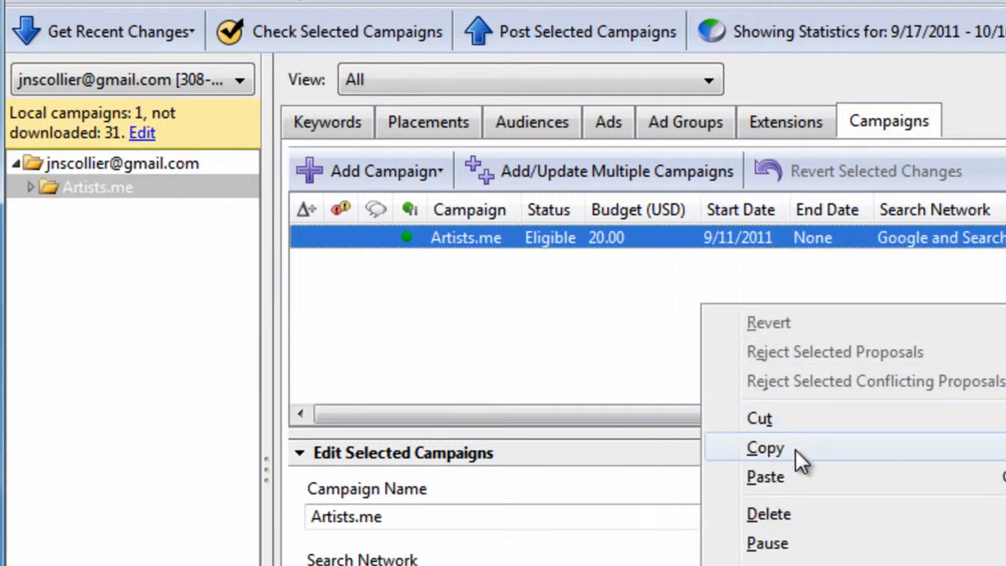
{"action": "left_click", "coordinate": [765, 476]}
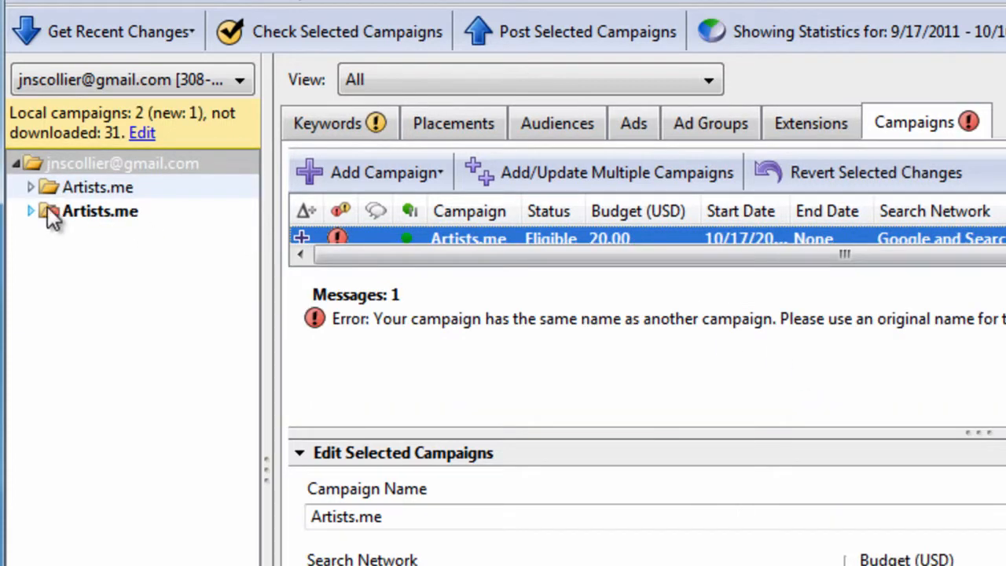
Examine the duplicated Artists.me campaign's ad groups and text ads against the original campaign
{"action": "left_click", "coordinate": [80, 209]}
{"action": "left_click", "coordinate": [31, 213]}
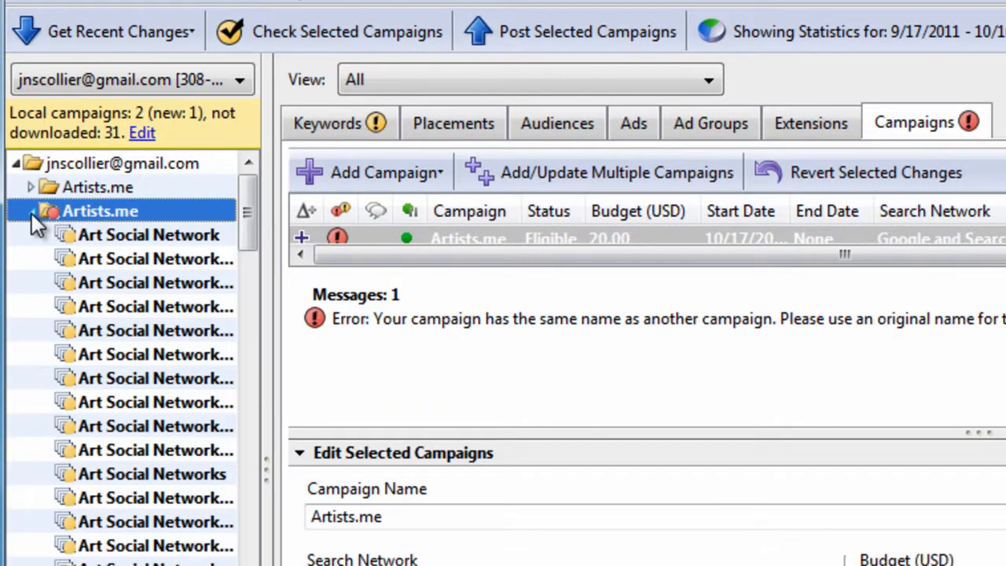
{"action": "left_click", "coordinate": [31, 213]}
{"action": "left_click", "coordinate": [95, 192]}
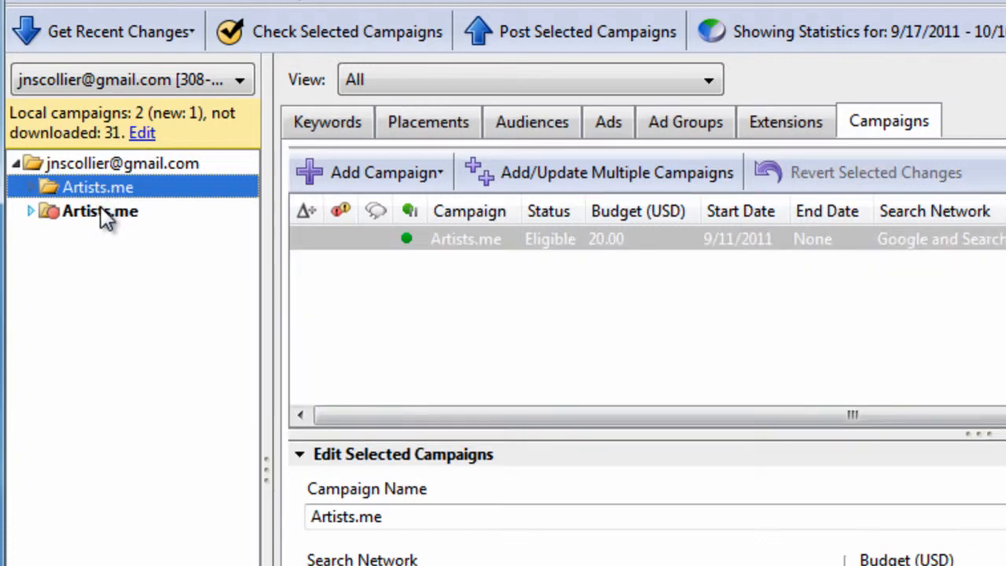
{"action": "left_click", "coordinate": [95, 208]}
{"action": "left_click", "coordinate": [31, 211]}
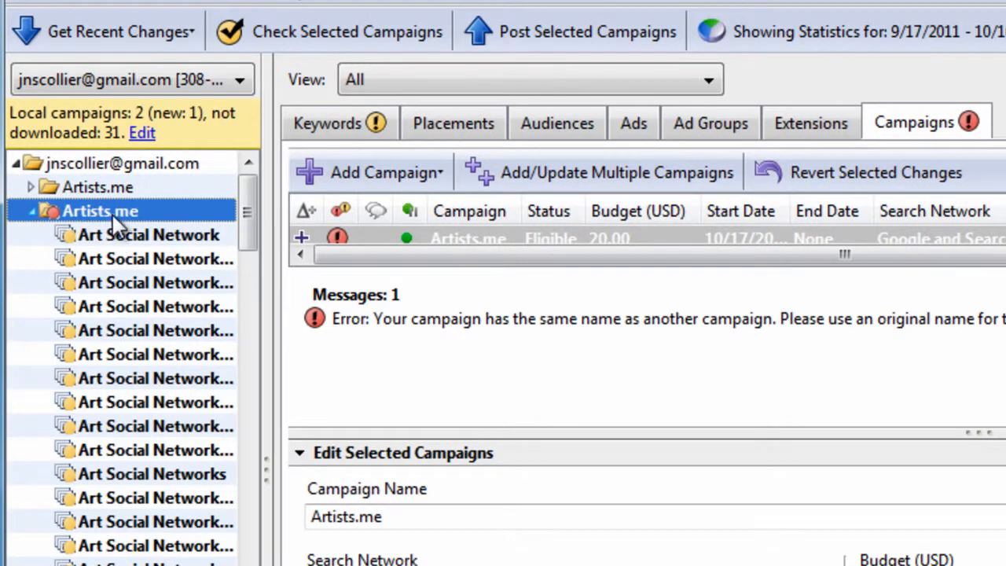
{"action": "left_click", "coordinate": [635, 125]}
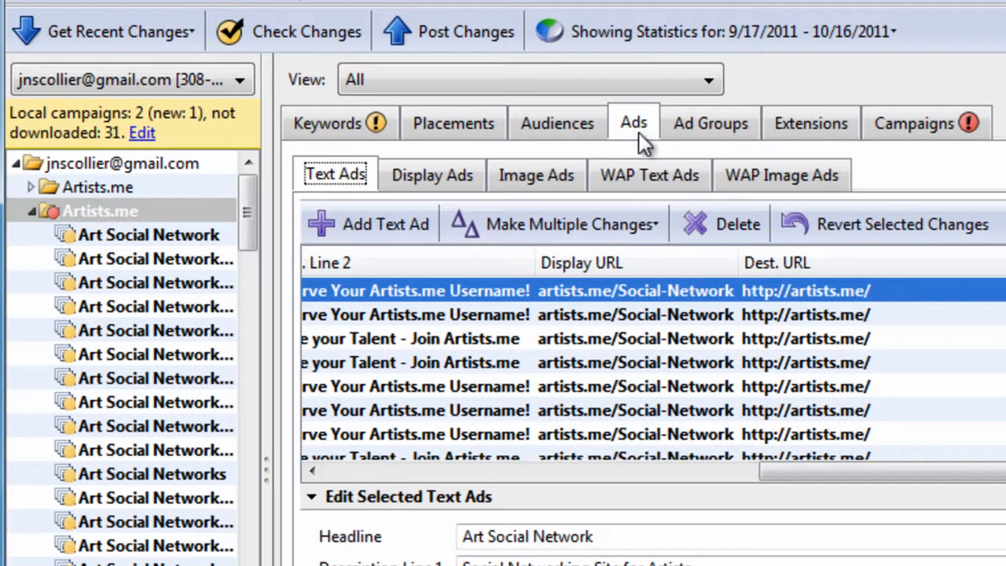
{"action": "left_click", "coordinate": [869, 365]}
{"action": "left_click", "coordinate": [891, 388]}
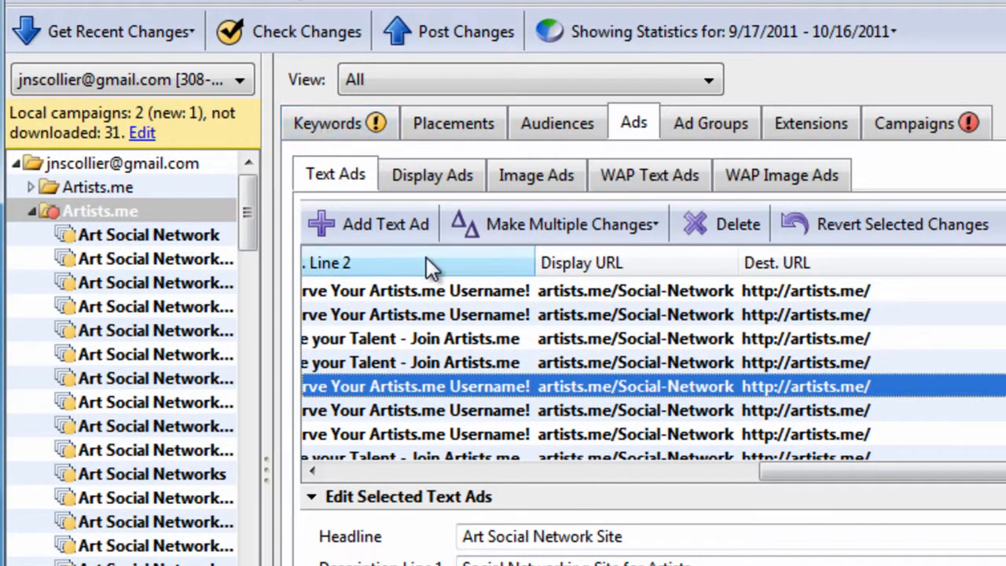
Review the duplicated campaign's keywords and its text ads' destination URLs
{"action": "left_click", "coordinate": [151, 207]}
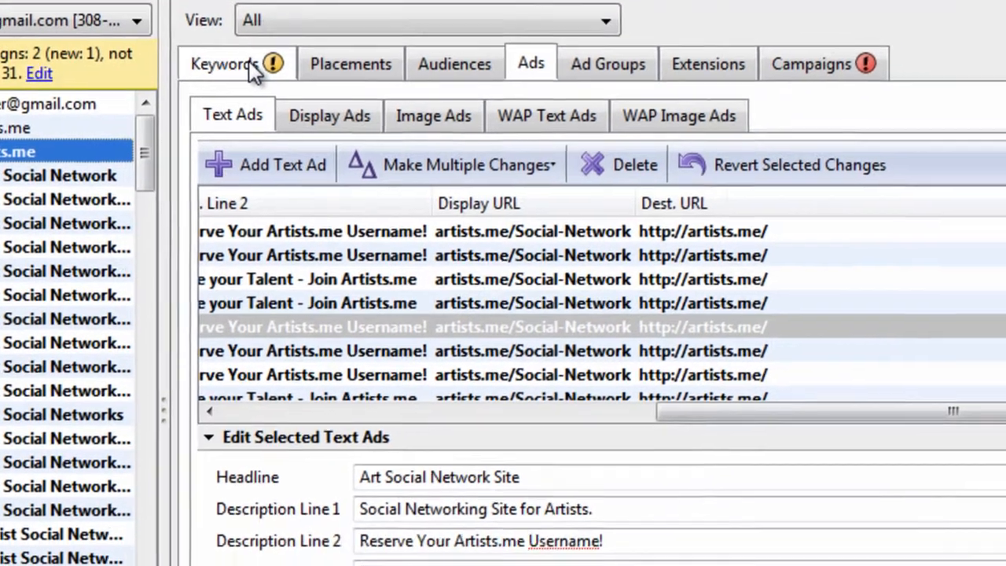
{"action": "left_click", "coordinate": [348, 125]}
{"action": "left_click", "coordinate": [534, 135]}
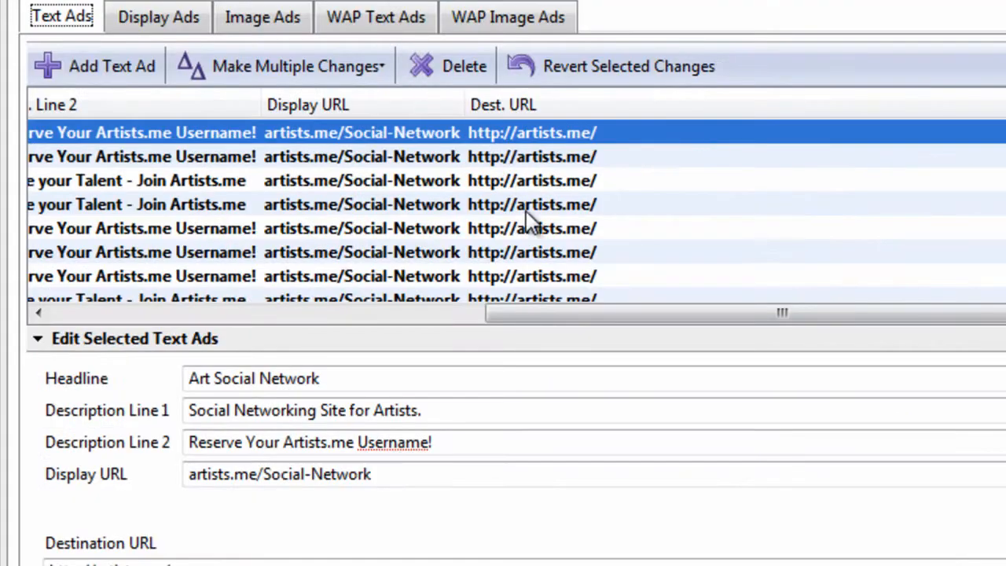
{"action": "left_click", "coordinate": [526, 211]}
{"action": "left_click", "coordinate": [591, 255]}
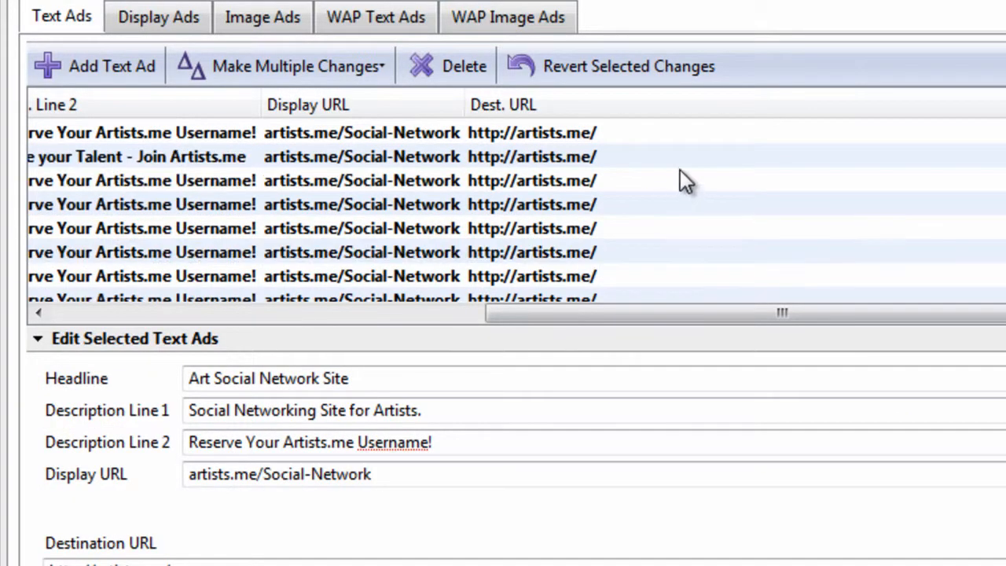
{"action": "scroll", "coordinate": [681, 192], "scroll_direction": "down", "scroll_amount": 1}
{"action": "left_click", "coordinate": [694, 205]}
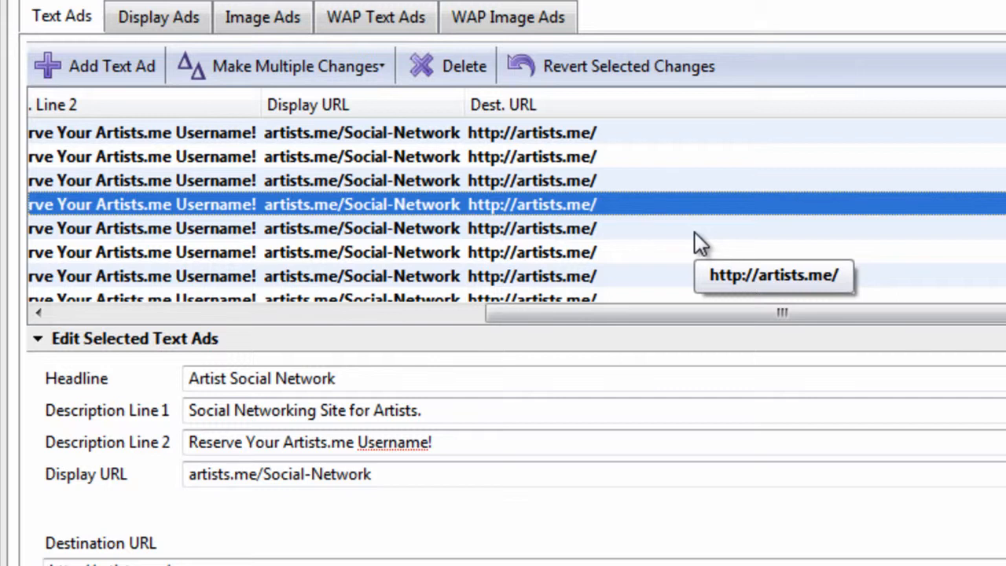
Switch to the browser, search Google for "google url builder" and open the Analytics Help URL Builder tool
{"action": "left_click", "coordinate": [785, 220]}
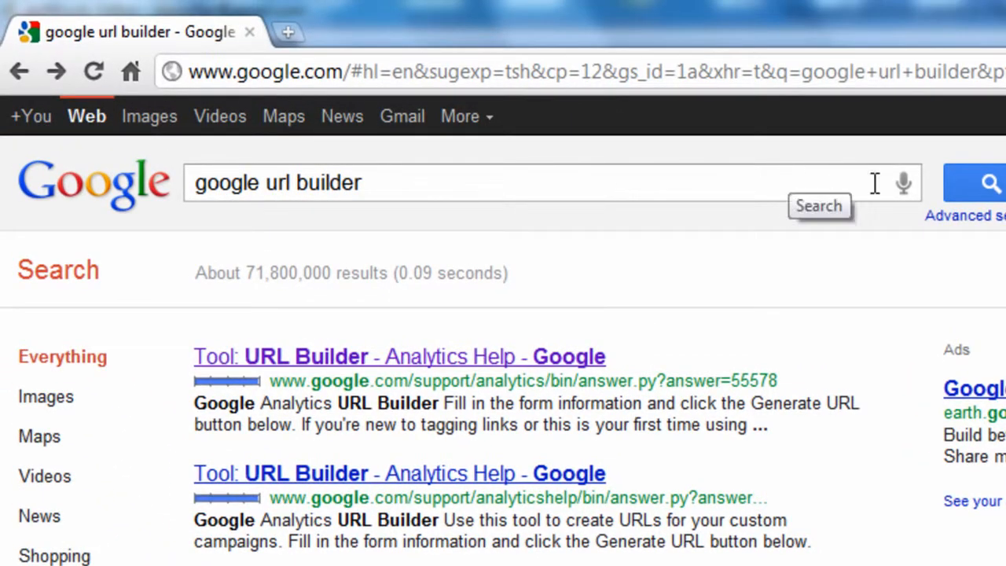
{"action": "left_click", "coordinate": [992, 186]}
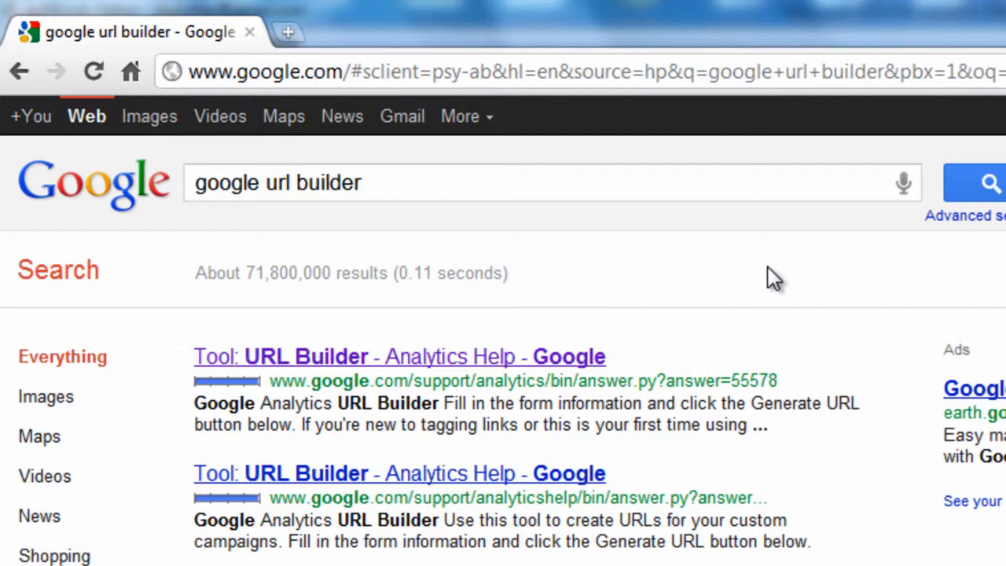
{"action": "left_click", "coordinate": [477, 359]}
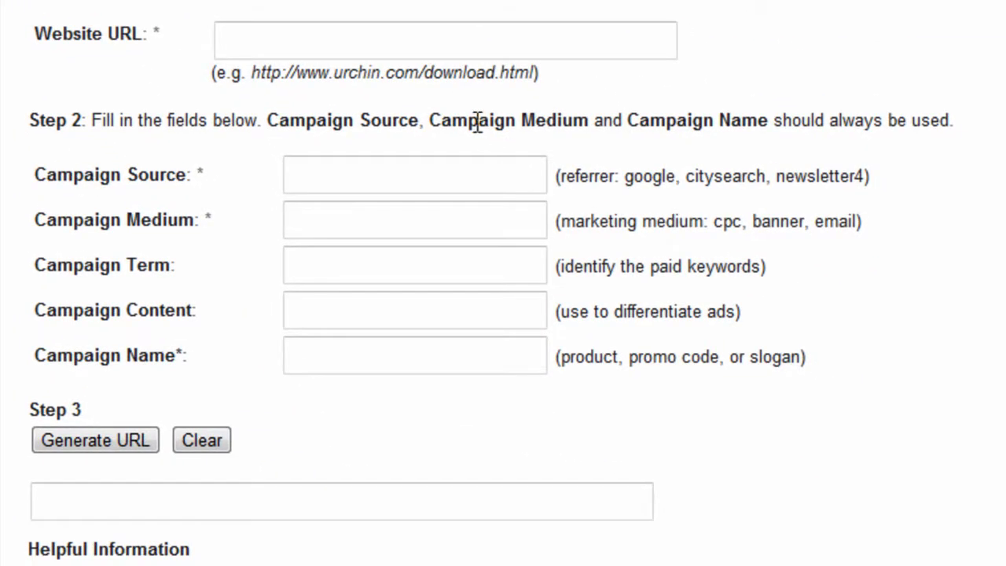
{"action": "left_click", "coordinate": [430, 45]}
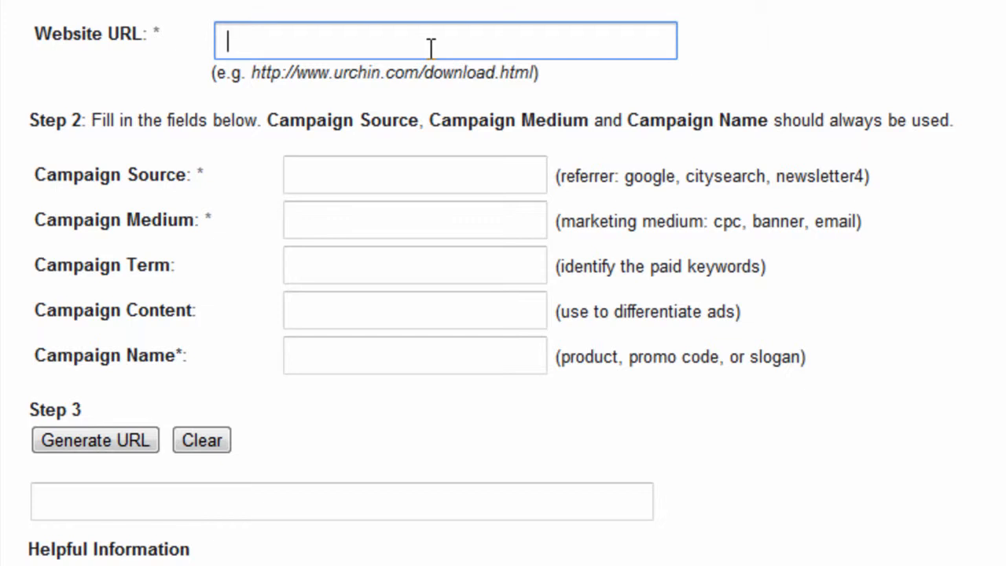
{"action": "type", "text": "http://"}
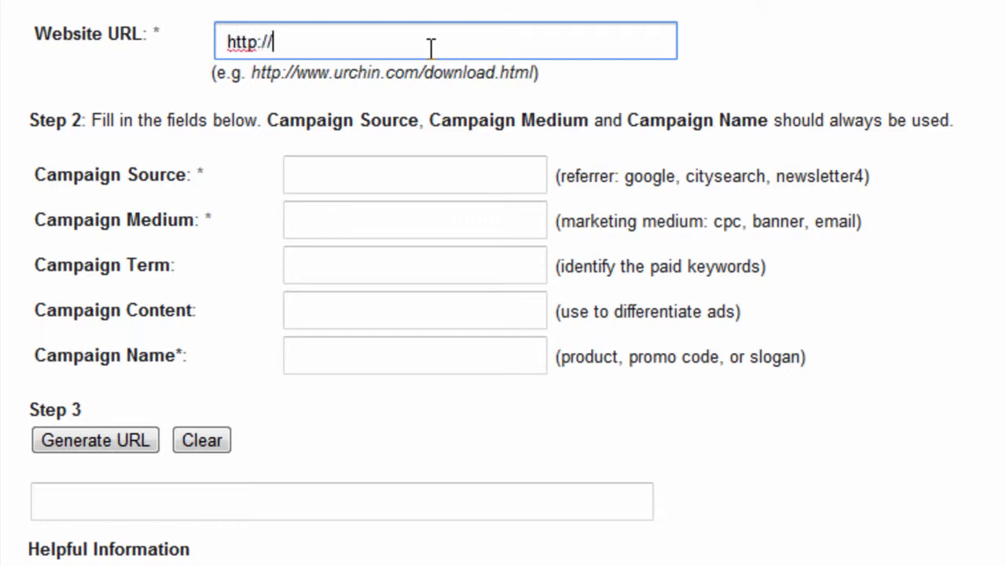
{"action": "type", "text": "artists"}
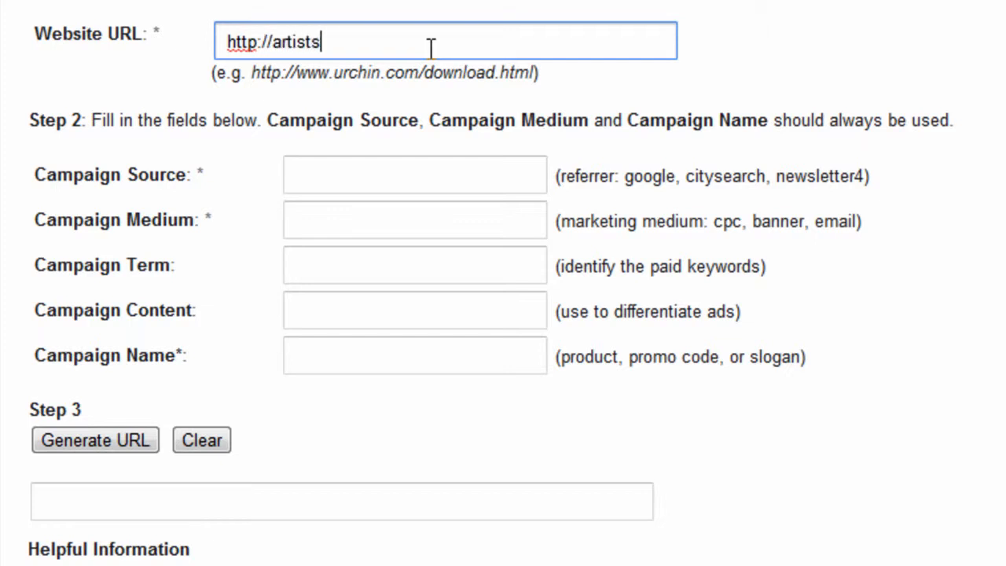
{"action": "type", "text": ".me"}
{"action": "key", "text": "Tab"}
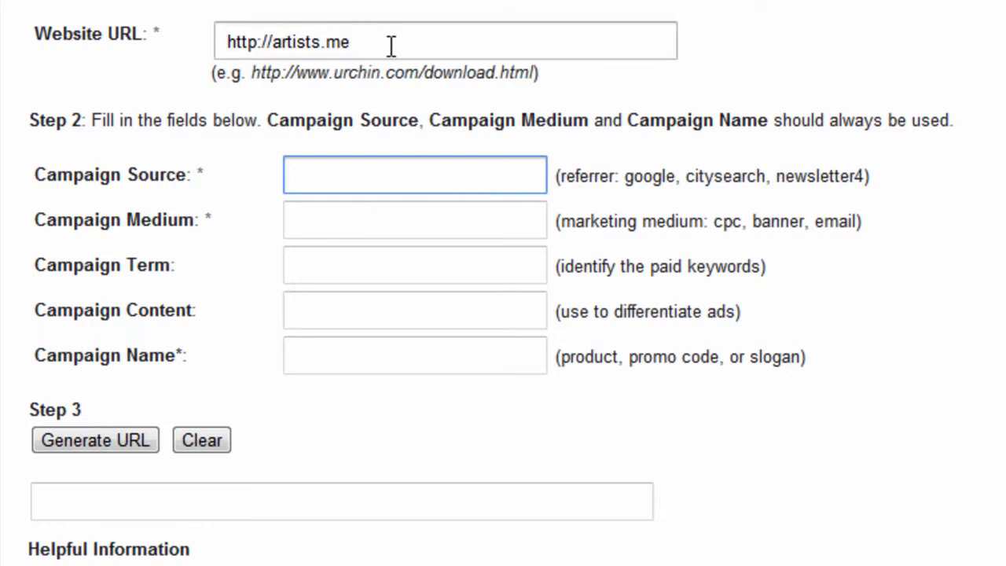
{"action": "left_click_drag", "start_coordinate": [390, 45], "coordinate": [218, 39]}
Set the campaign source to "bing" and the campaign medium to "cpc"
{"action": "left_click", "coordinate": [371, 174]}
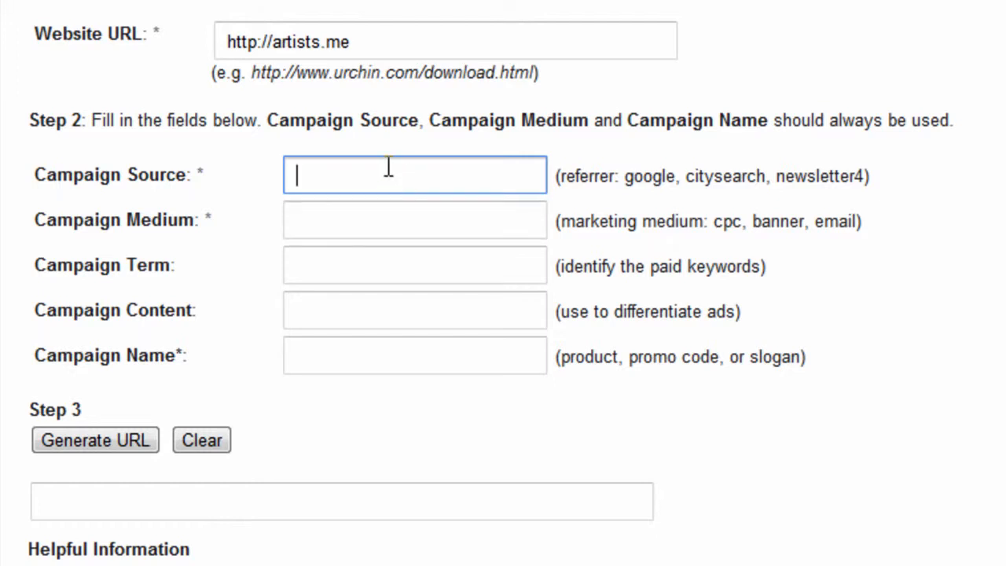
{"action": "type", "text": "bing"}
{"action": "left_click", "coordinate": [425, 215]}
{"action": "type", "text": "c"}
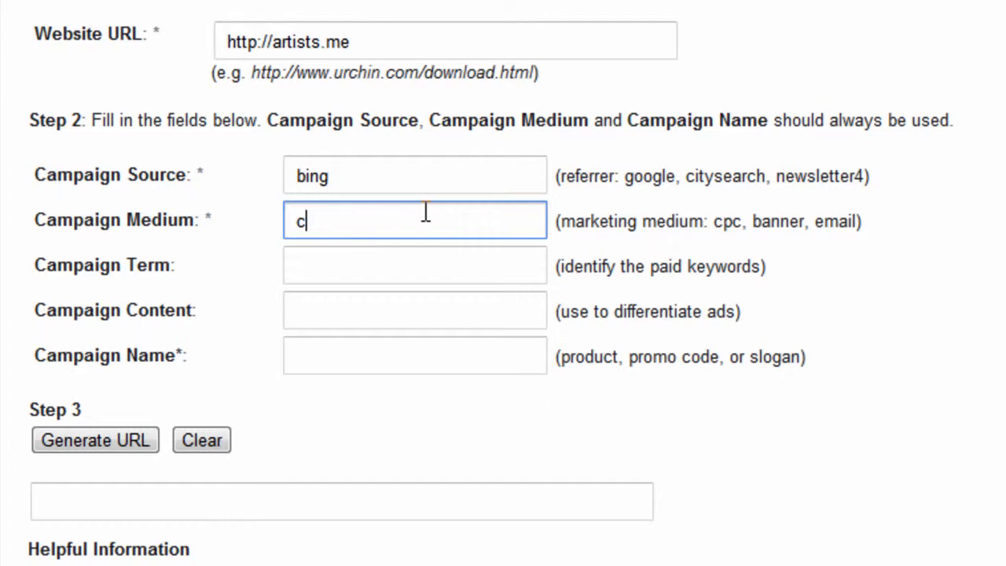
{"action": "type", "text": "pc"}
{"action": "key", "text": "Tab"}
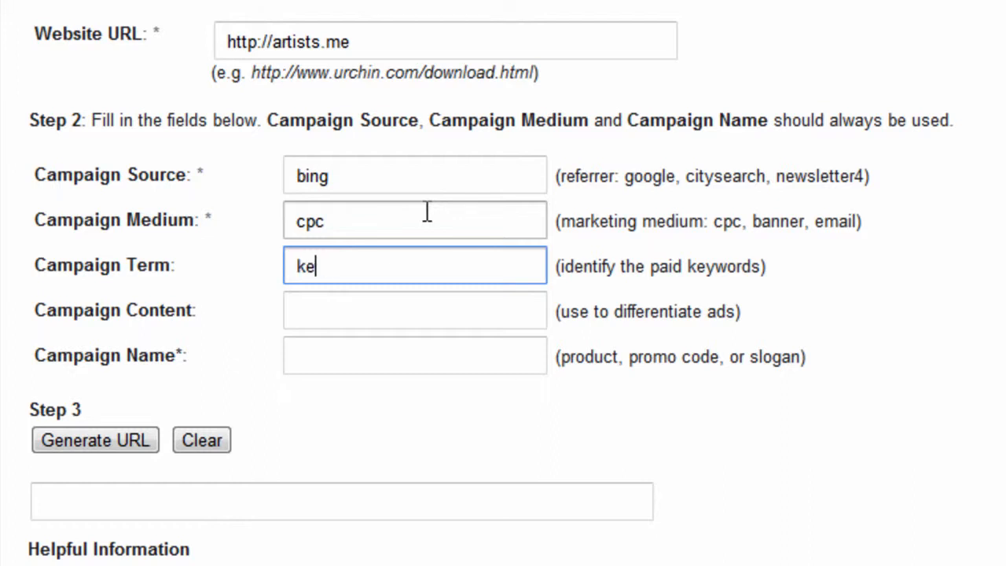
Set the campaign term to "keyword", content to "adid" and name to "campaign", and generate the tagged URL
{"action": "type", "text": "yword"}
{"action": "key", "text": "Tab"}
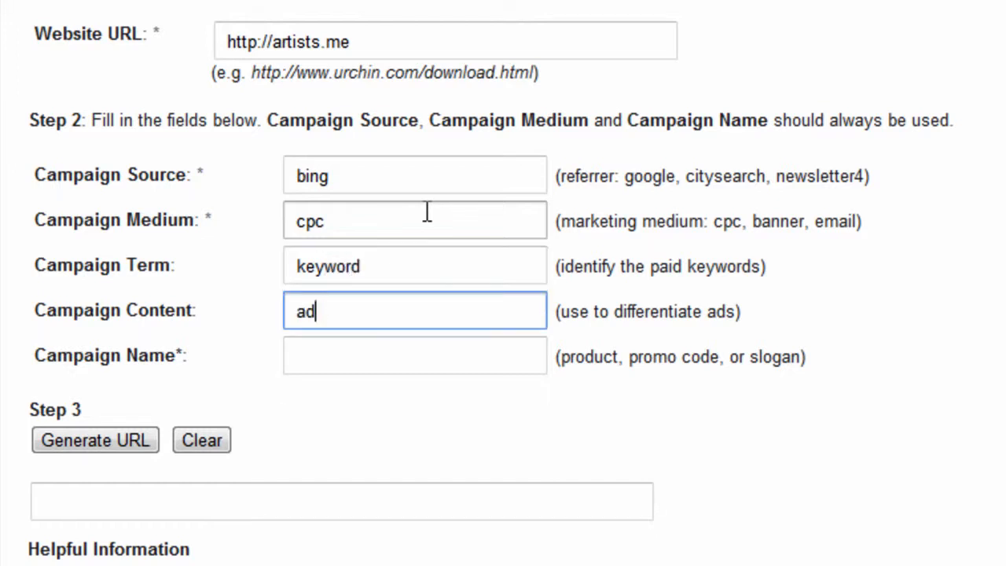
{"action": "key", "text": "Tab"}
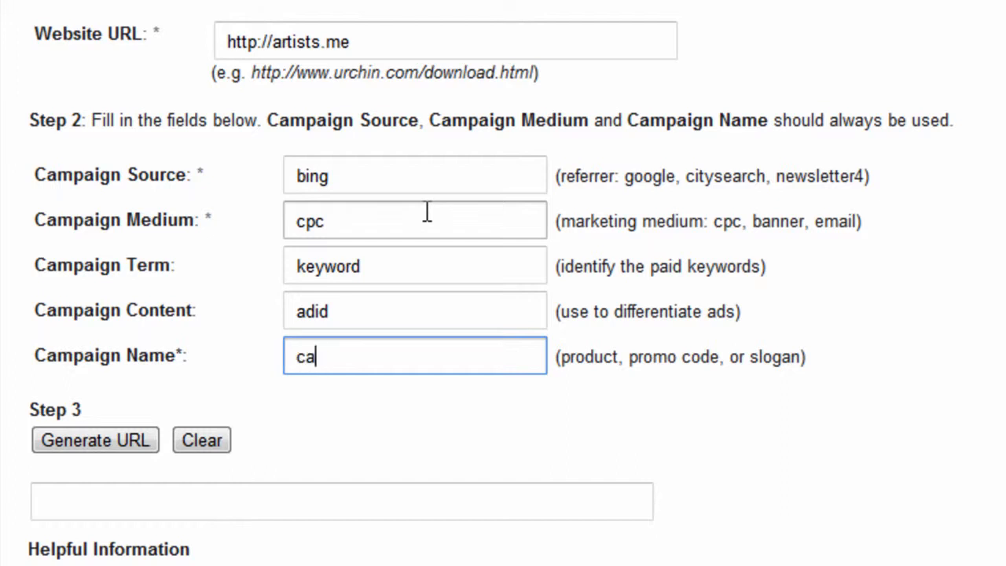
{"action": "type", "text": "campaign"}
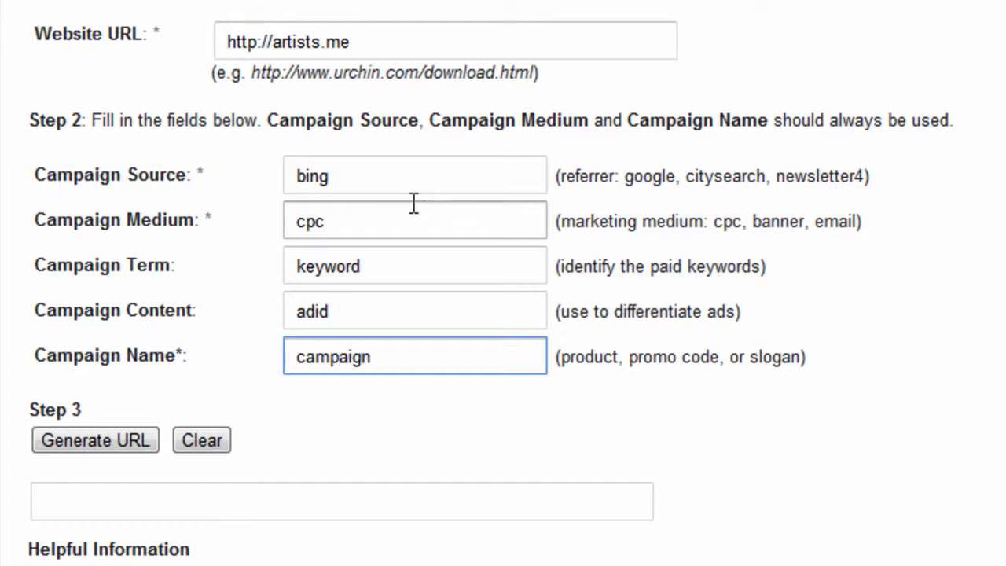
{"action": "left_click", "coordinate": [144, 440]}
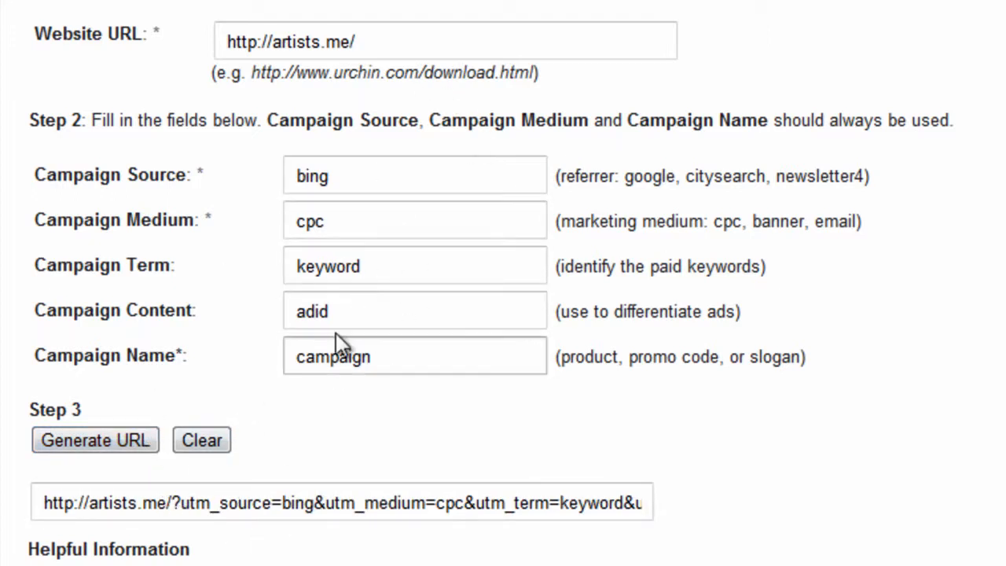
Copy the tracking parameters of the generated URL, starting at the question mark
{"action": "left_click_drag", "start_coordinate": [176, 502], "coordinate": [854, 505]}
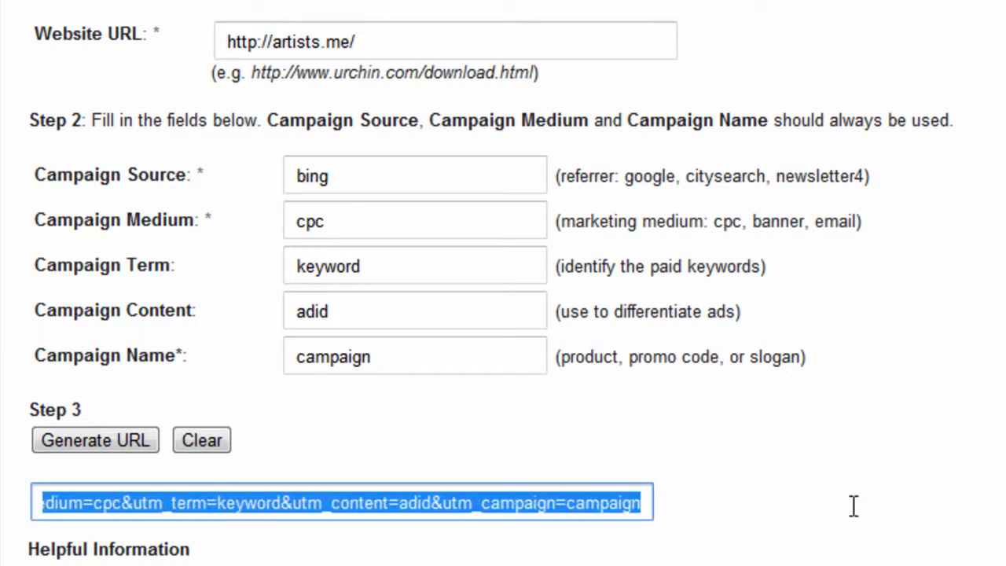
{"action": "left_click", "coordinate": [93, 506]}
{"action": "left_click_drag", "start_coordinate": [110, 509], "coordinate": [693, 516]}
{"action": "key", "text": "ctrl+c"}
{"action": "left_click", "coordinate": [193, 507]}
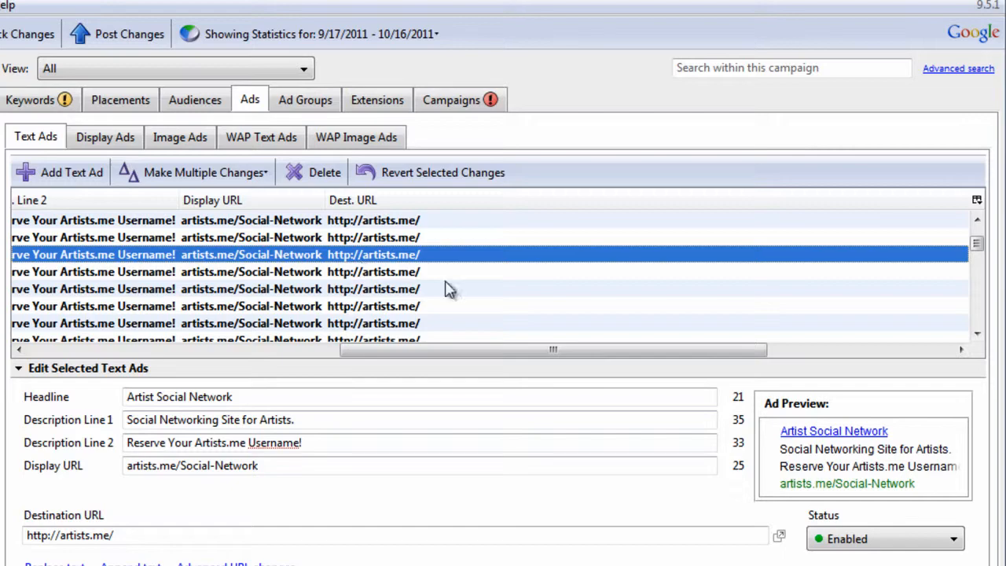
Switch back to AdWords Editor, search for destination URLs containing "?" and inspect the destination URLs of individual text ads
{"action": "left_click", "coordinate": [958, 68]}
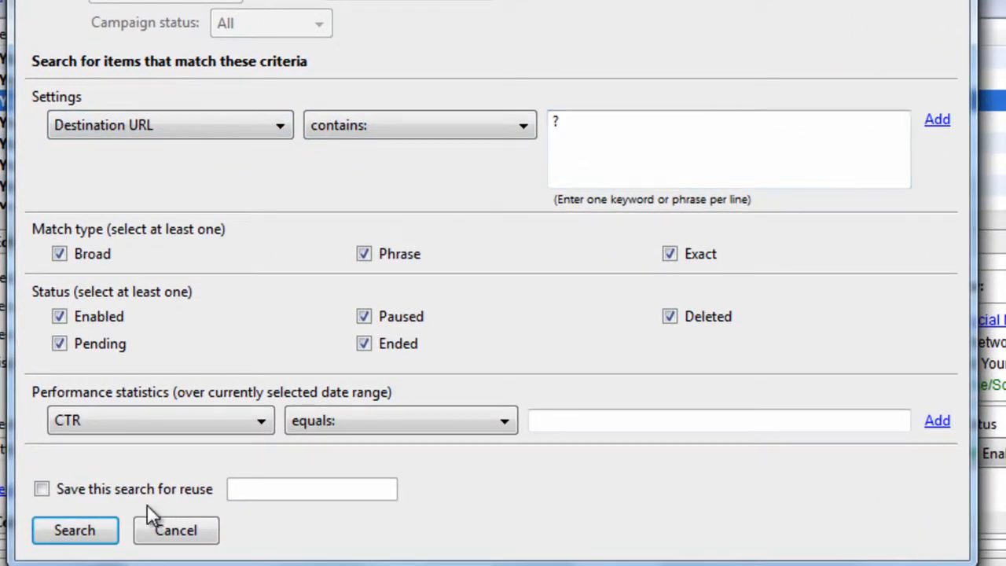
{"action": "left_click", "coordinate": [110, 529]}
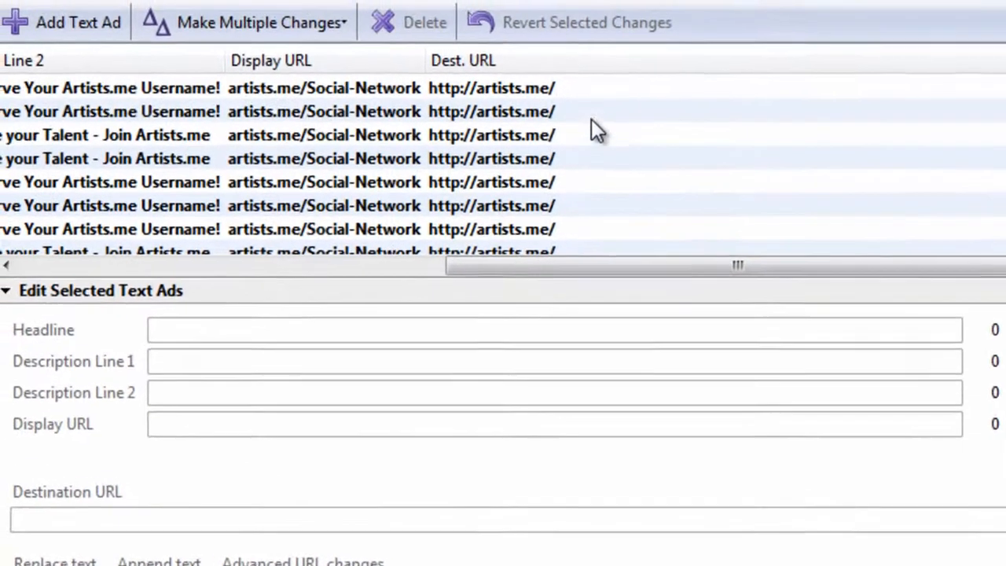
{"action": "left_click", "coordinate": [507, 84]}
{"action": "left_click", "coordinate": [618, 98]}
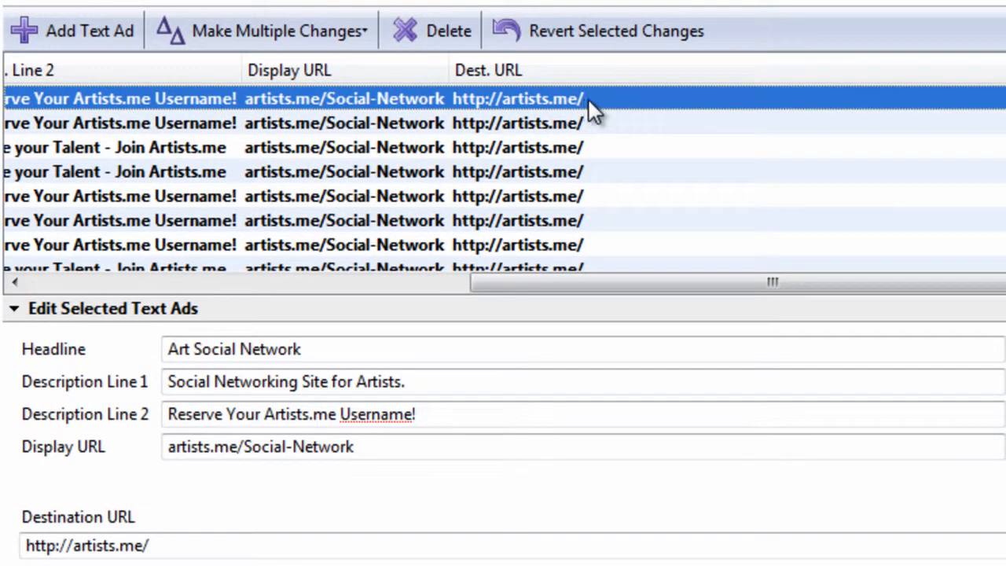
{"action": "left_click", "coordinate": [280, 543]}
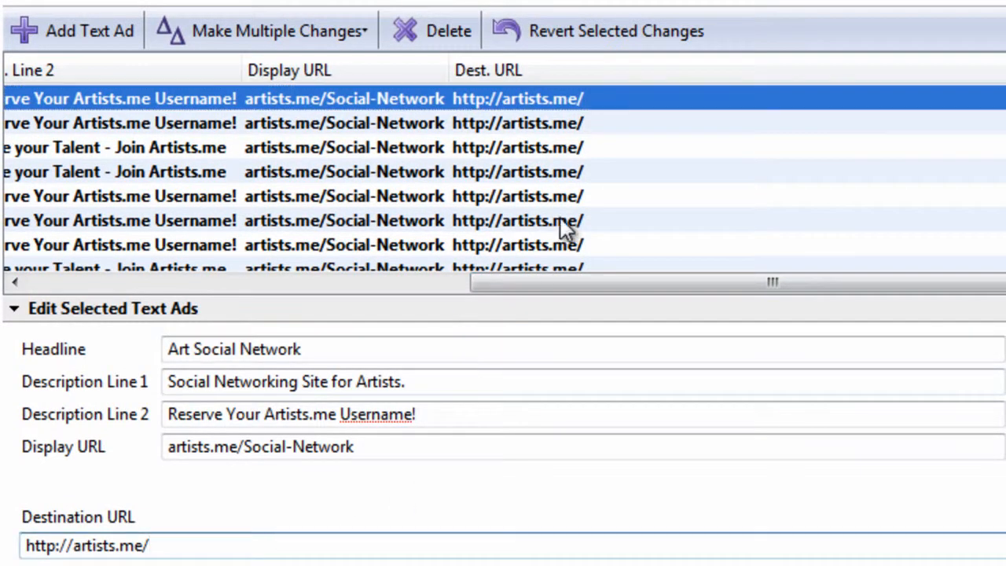
{"action": "left_click", "coordinate": [621, 173]}
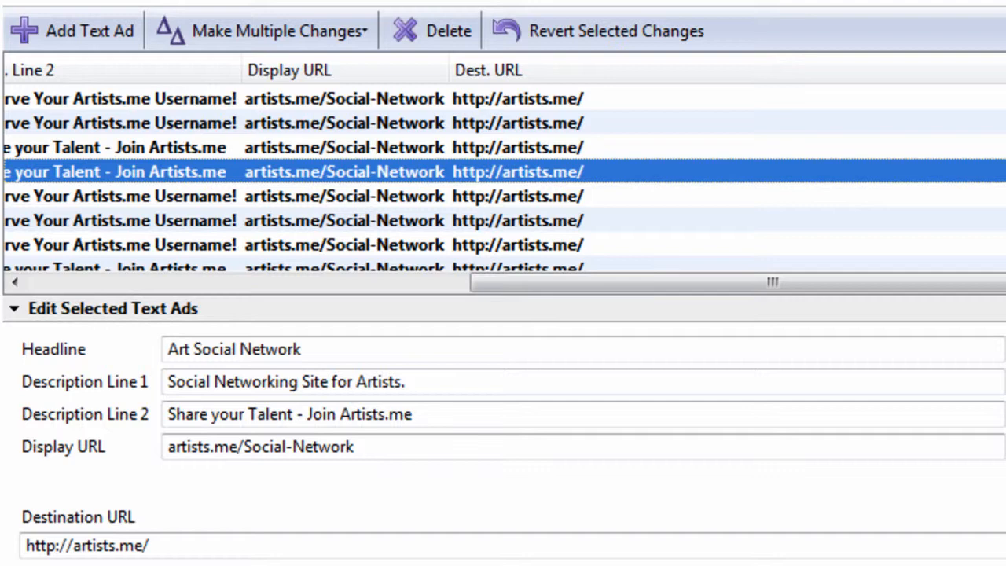
Extend the first text ad's destination URL with the example parameter ?variable=123
{"action": "left_click", "coordinate": [699, 102]}
{"action": "left_click", "coordinate": [284, 550]}
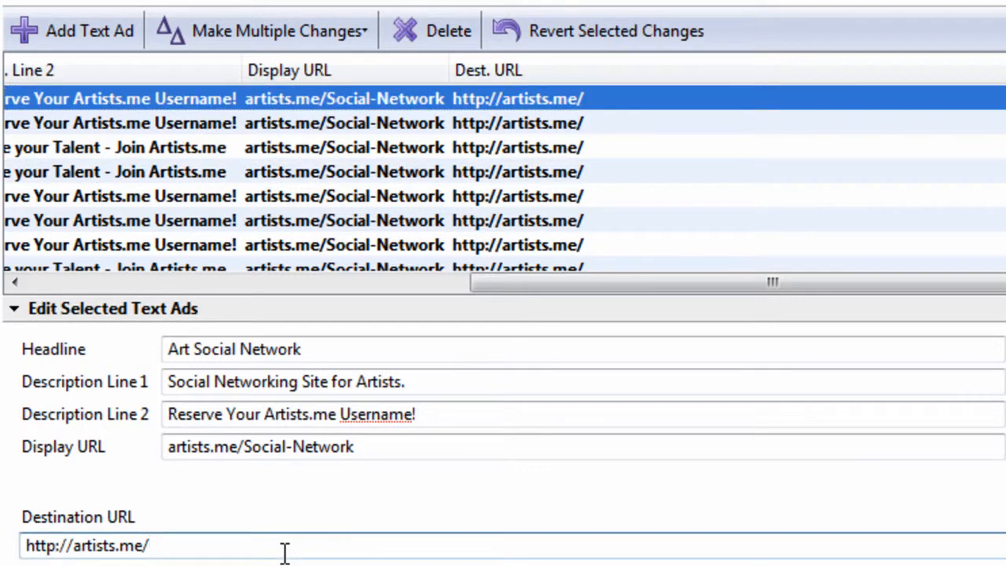
{"action": "type", "text": "?variable"}
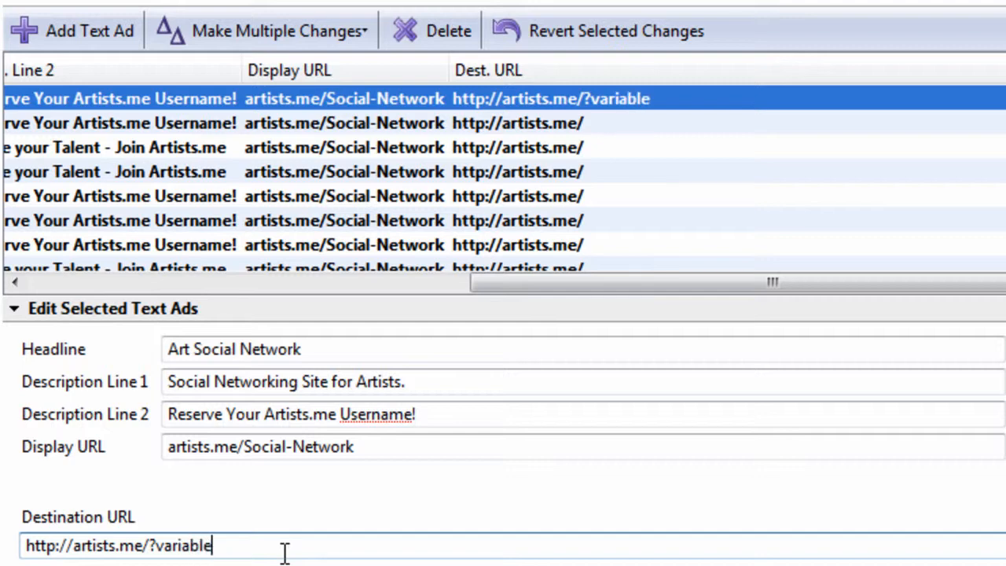
{"action": "type", "text": "=123"}
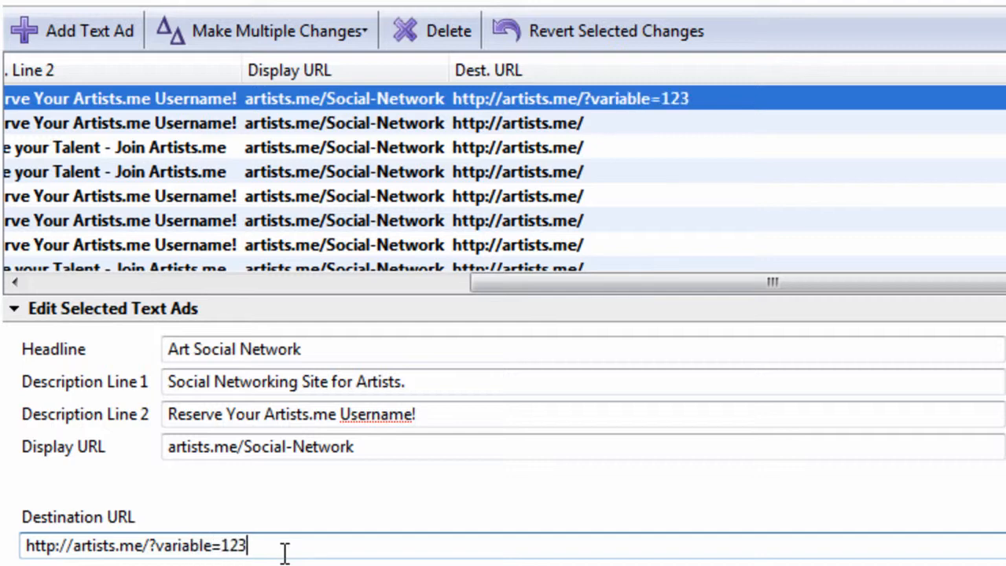
Paste the copied tracking parameters after variable=123 and replace their leading question mark with "&"
{"action": "key", "text": "ctrl+v"}
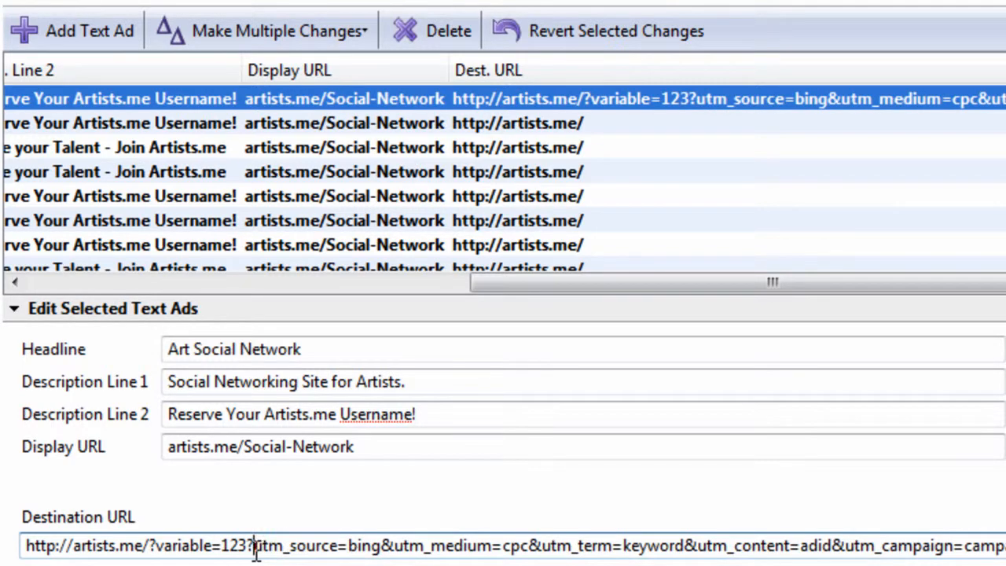
{"action": "key", "text": "BackSpace"}
{"action": "type", "text": "&"}
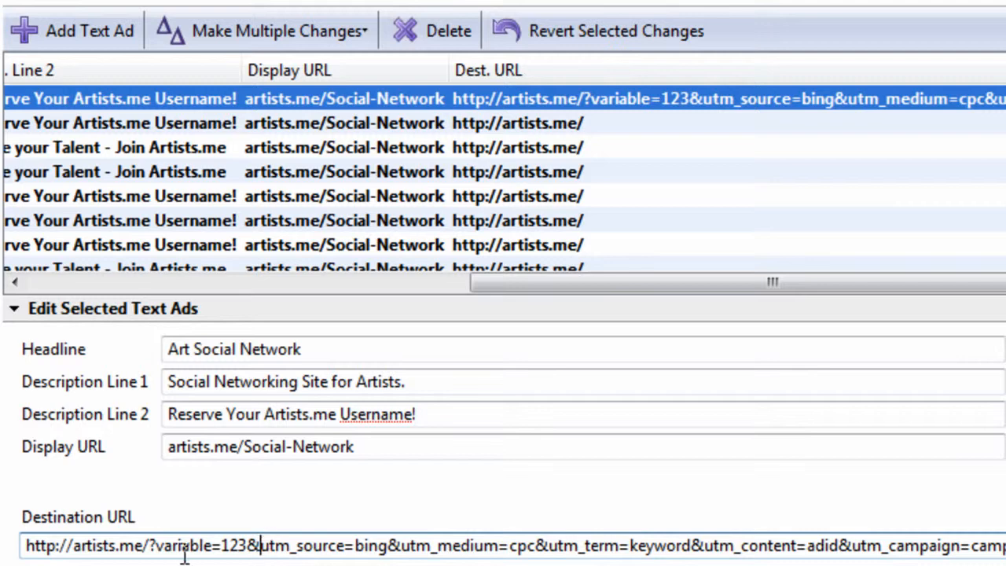
{"action": "left_click", "coordinate": [154, 545]}
{"action": "left_click_drag", "start_coordinate": [260, 545], "coordinate": [167, 544]}
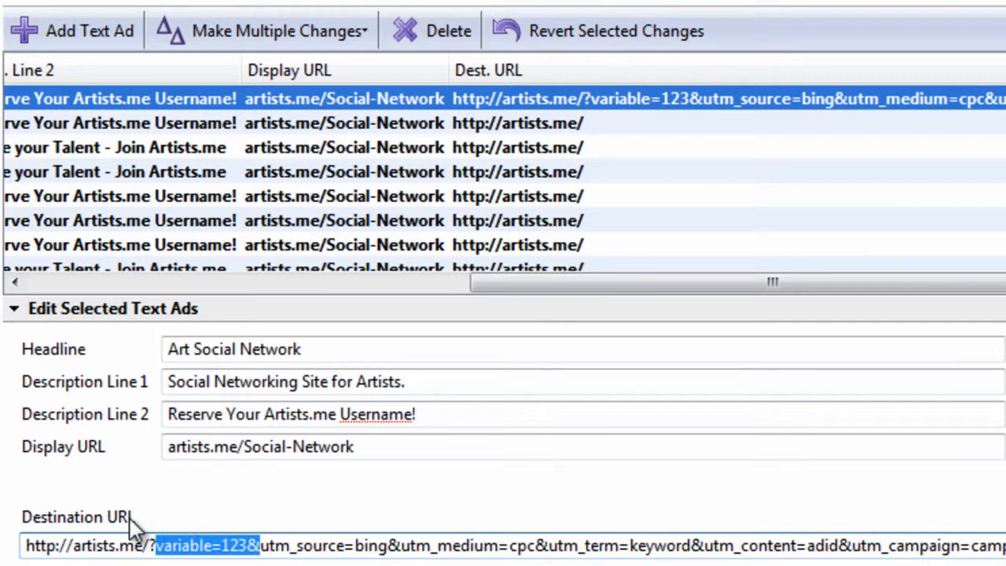
{"action": "key", "text": "Delete"}
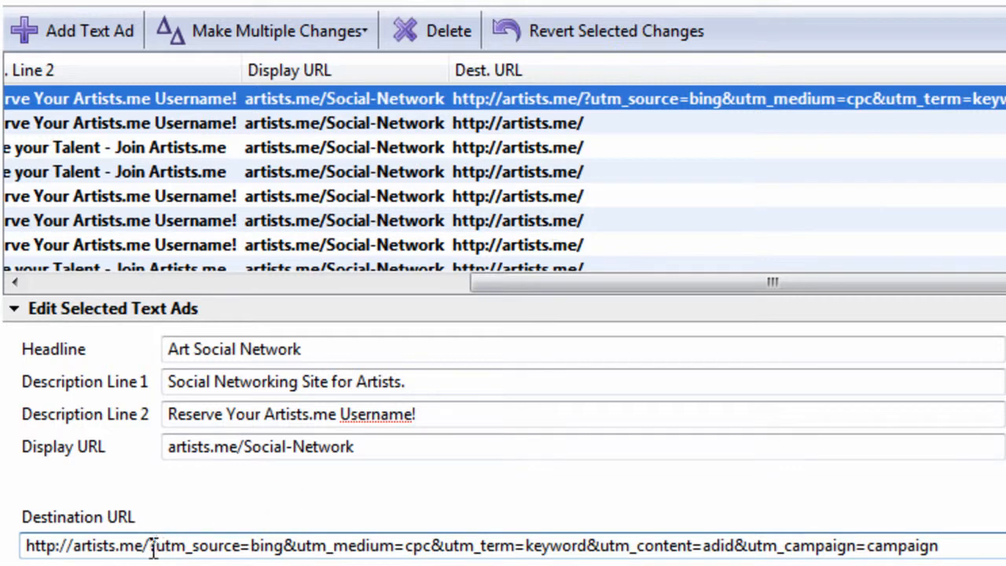
{"action": "left_click_drag", "start_coordinate": [152, 546], "coordinate": [939, 546]}
{"action": "key", "text": "BackSpace"}
Select all text ads and enter the copied tracking parameters as the text to append to their destination URLs
{"action": "left_click", "coordinate": [745, 149]}
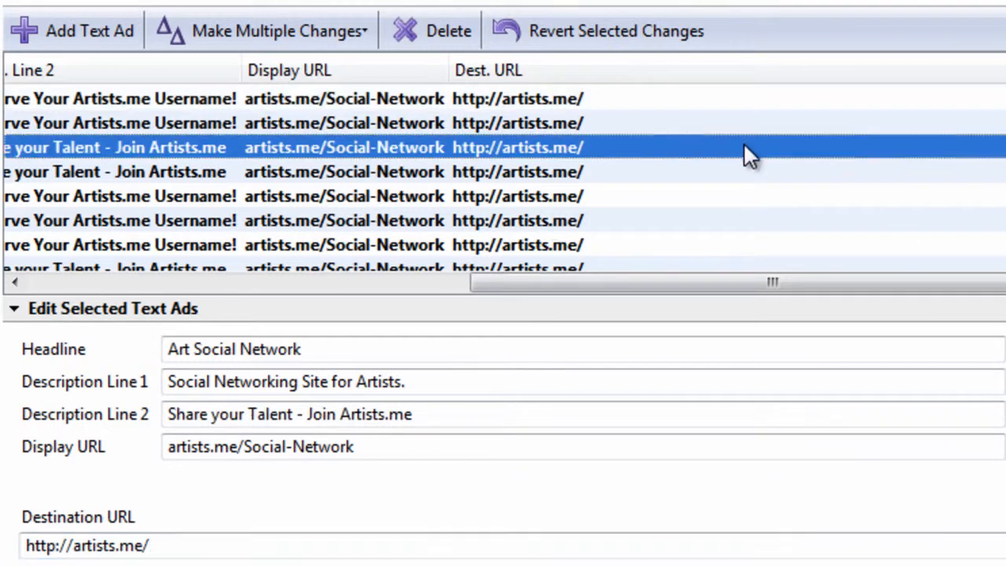
{"action": "key", "text": "ctrl+a"}
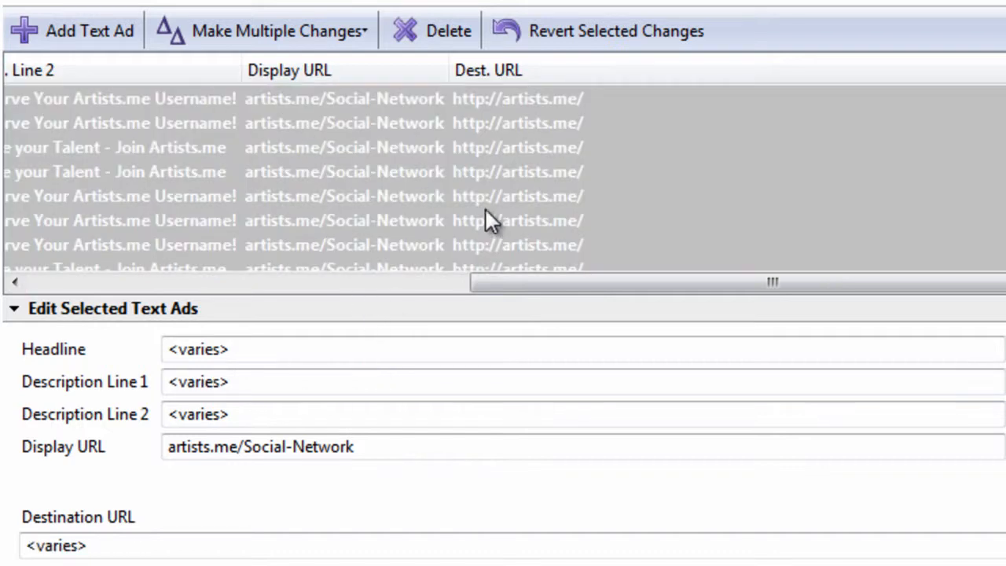
{"action": "left_click", "coordinate": [485, 210]}
{"action": "key", "text": "ctrl+a"}
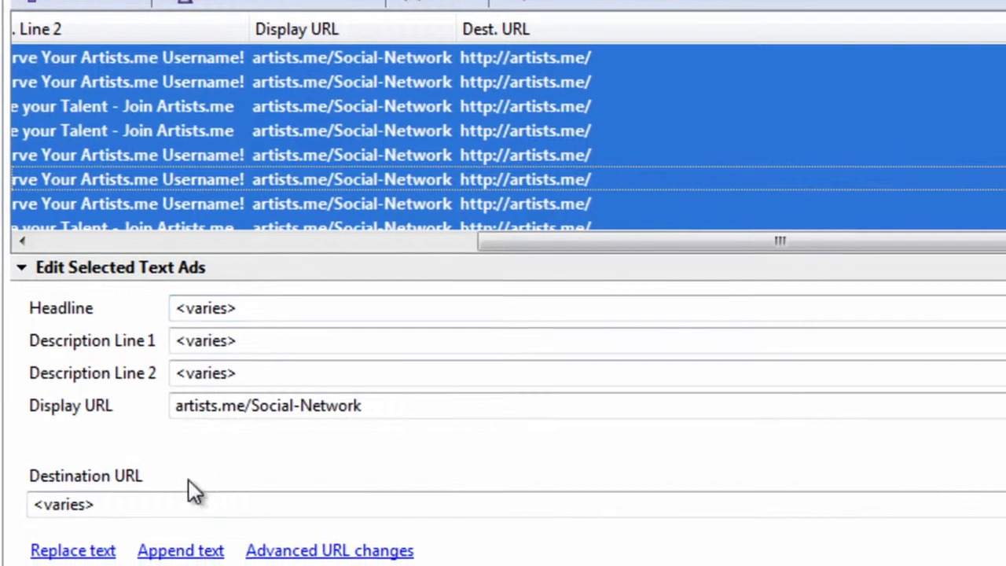
{"action": "left_click", "coordinate": [220, 548]}
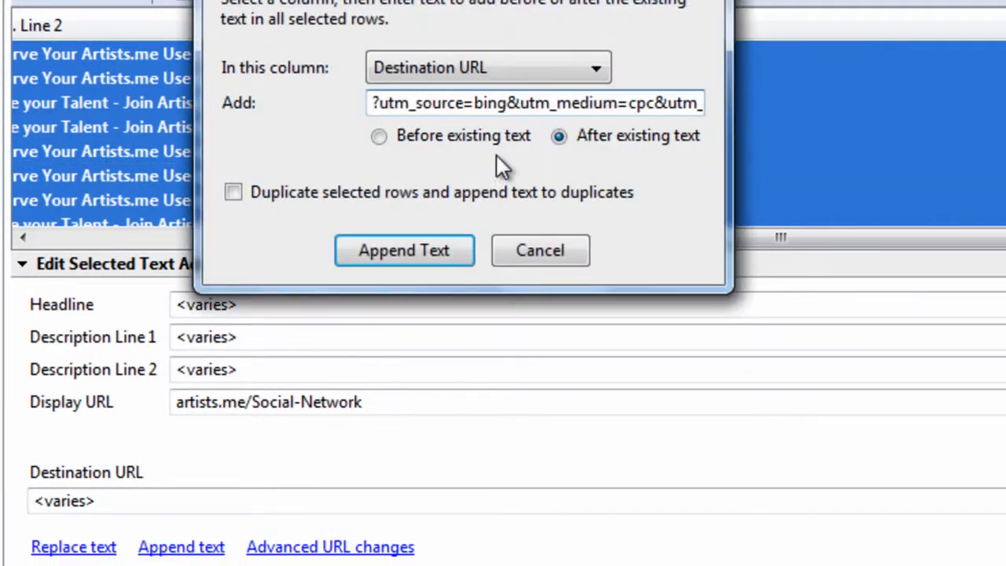
{"action": "key", "text": "ctrl+a"}
{"action": "type", "text": "?utm_source=bing&utm_medium=cpc&utm_content=adid&utm_campaign=campaign"}
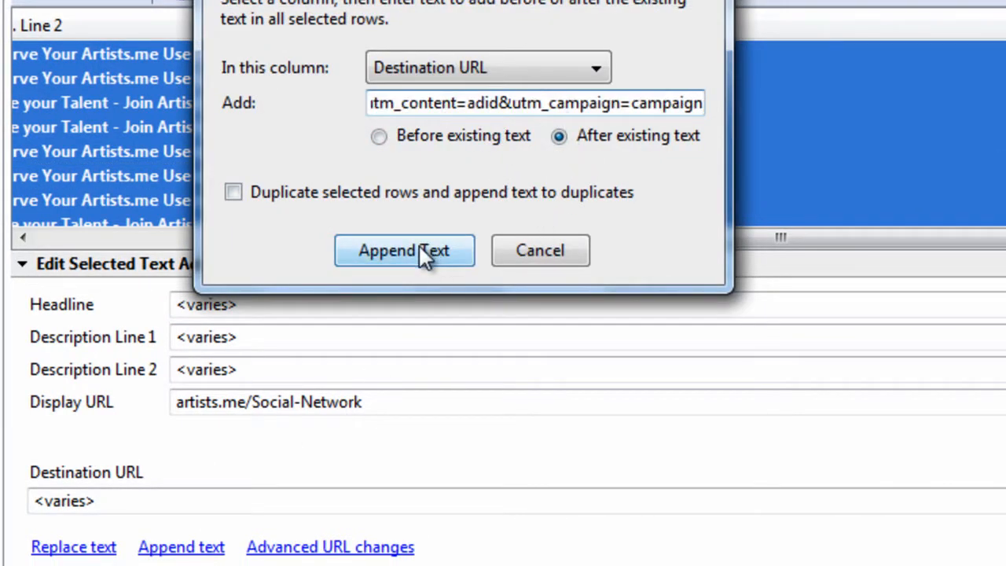
Wrap the utm_term value of the text to append in braces so that it reads {keyword}
{"action": "left_click_drag", "start_coordinate": [580, 103], "coordinate": [667, 101]}
{"action": "left_click", "coordinate": [629, 113]}
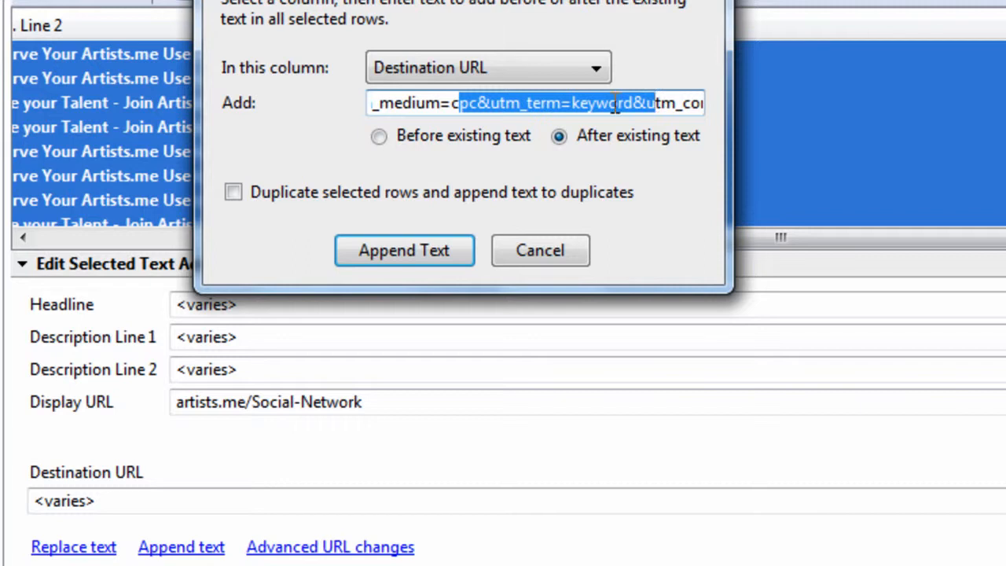
{"action": "left_click", "coordinate": [589, 103]}
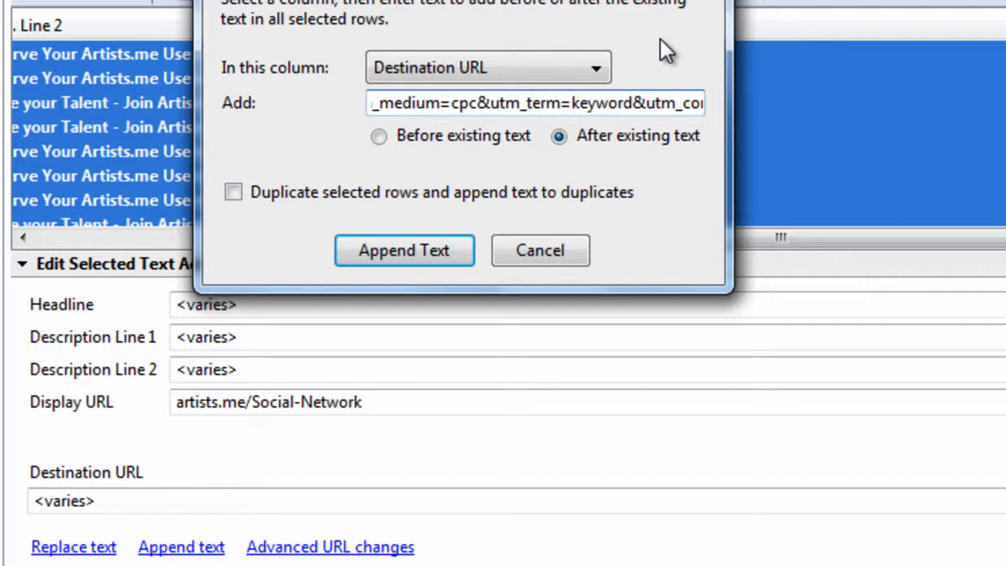
{"action": "type", "text": "{"}
{"action": "key", "text": "Right"}
{"action": "key", "text": "Right"}
{"action": "key", "text": "Right"}
{"action": "key", "text": "Right"}
{"action": "key", "text": "Right"}
{"action": "key", "text": "Right"}
{"action": "key", "text": "Right"}
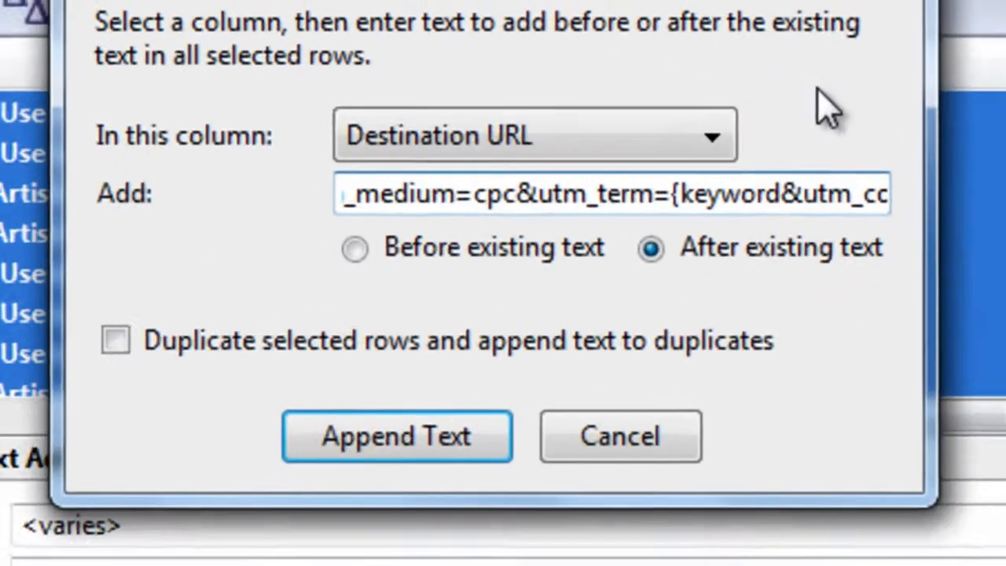
{"action": "type", "text": "}"}
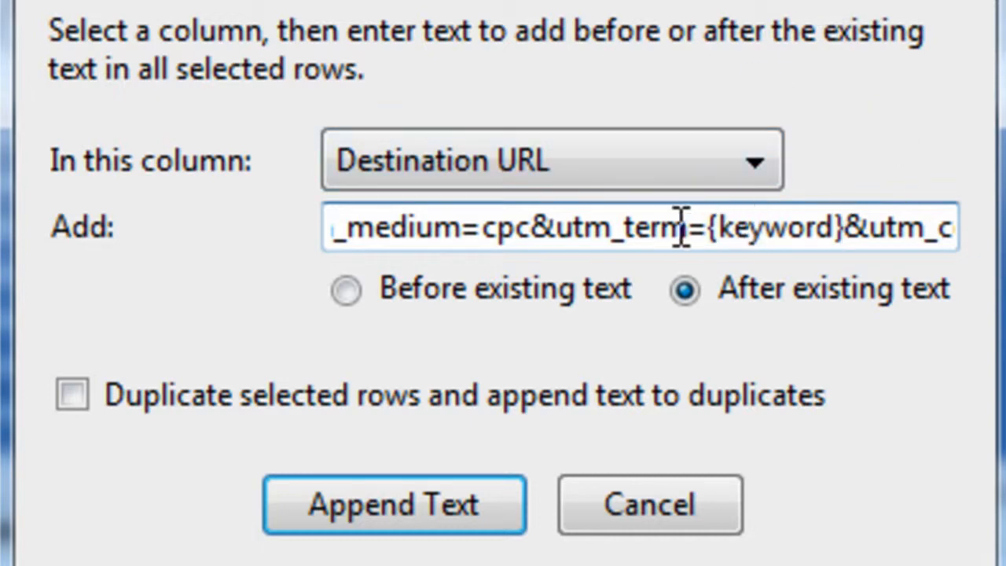
Check the source, medium and term parameters, and wrap the utm_content value in braces so that it reads {adid}
{"action": "left_click_drag", "start_coordinate": [454, 236], "coordinate": [321, 235]}
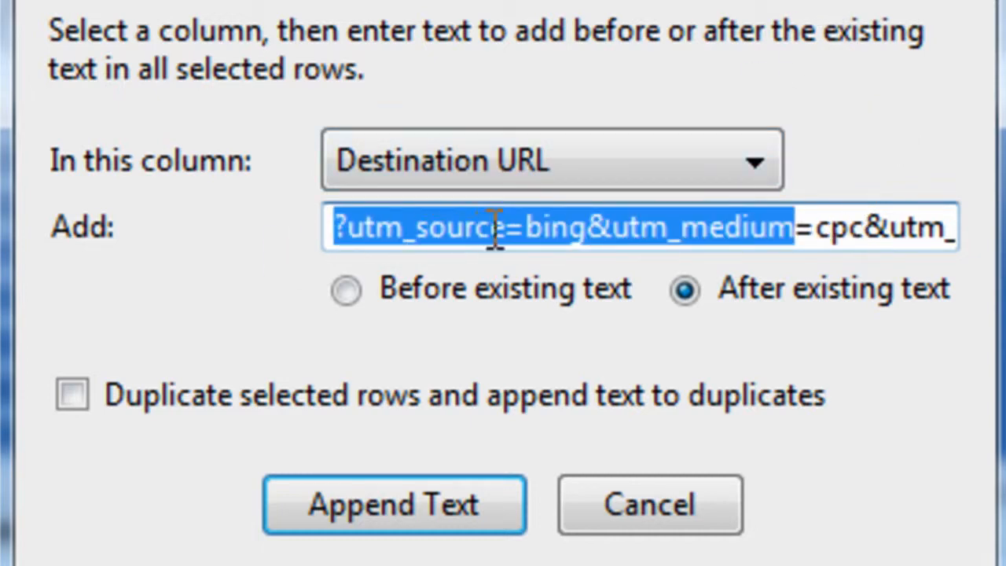
{"action": "left_click", "coordinate": [601, 236]}
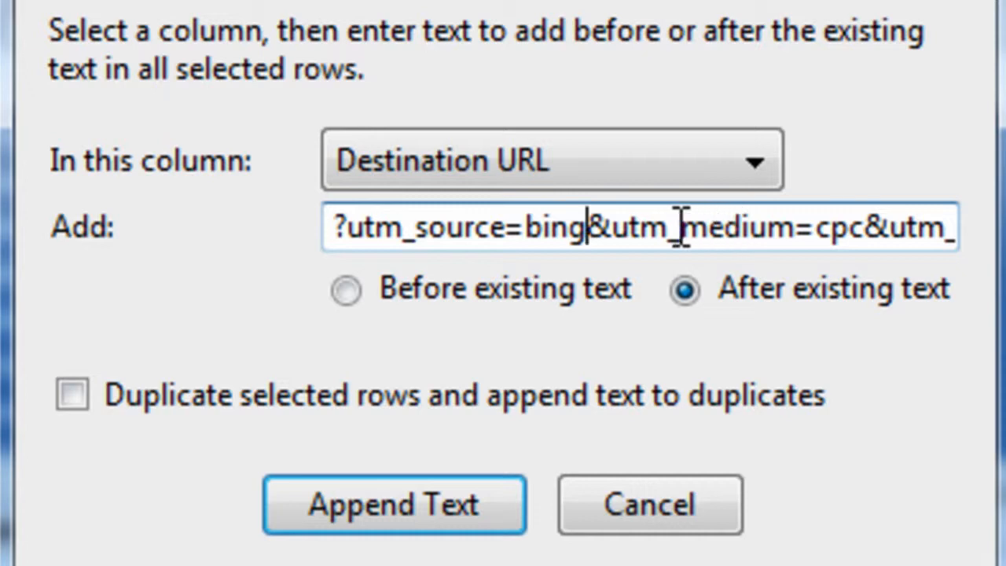
{"action": "left_click_drag", "start_coordinate": [833, 227], "coordinate": [982, 236]}
{"action": "left_click", "coordinate": [554, 233]}
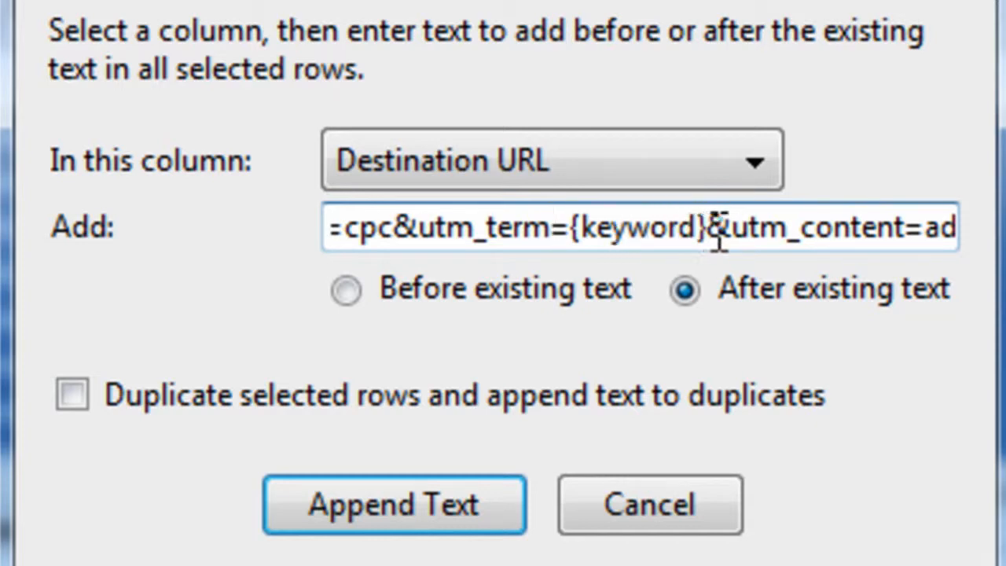
{"action": "left_click_drag", "start_coordinate": [761, 228], "coordinate": [982, 231]}
{"action": "left_click", "coordinate": [637, 232]}
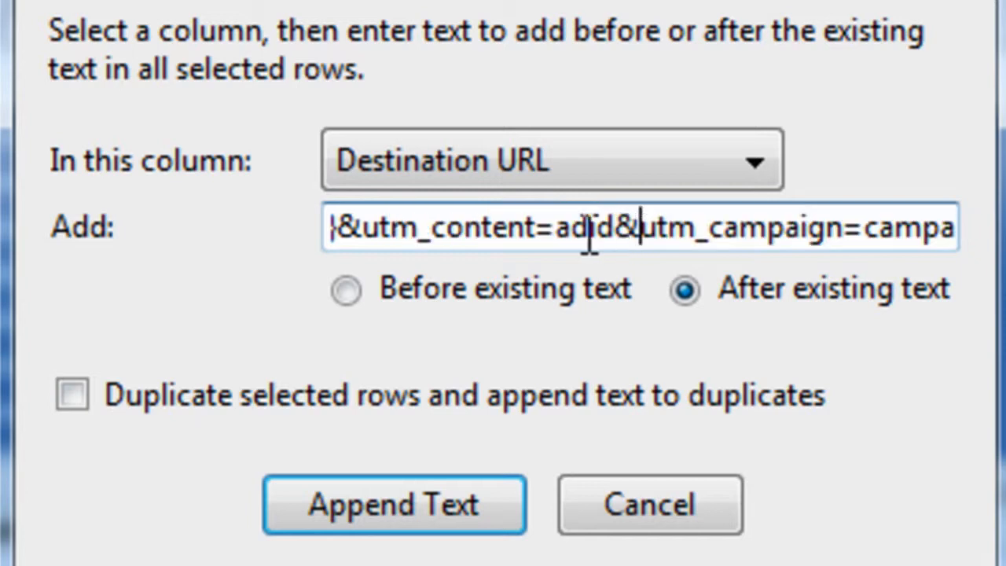
{"action": "left_click", "coordinate": [558, 228]}
{"action": "type", "text": "{"}
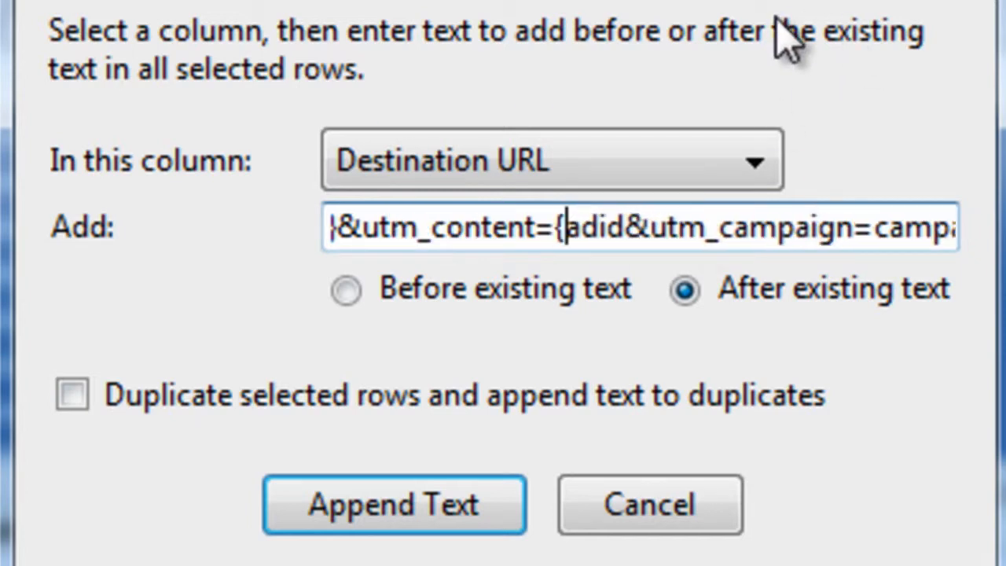
{"action": "key", "text": "Right"}
{"action": "key", "text": "Right"}
{"action": "key", "text": "Right"}
{"action": "key", "text": "Right"}
{"action": "type", "text": "}"}
Append the tracking parameters after the existing text in the destination URLs of all selected text ads
{"action": "key", "text": "Right"}
{"action": "key", "text": "Right"}
{"action": "key", "text": "Right"}
{"action": "key", "text": "Right"}
{"action": "key", "text": "Right"}
{"action": "key", "text": "Right"}
{"action": "key", "text": "Right"}
{"action": "key", "text": "Right"}
{"action": "key", "text": "Right"}
{"action": "key", "text": "Right"}
{"action": "key", "text": "Right"}
{"action": "key", "text": "Right"}
{"action": "key", "text": "Right"}
{"action": "key", "text": "Right"}
{"action": "key", "text": "Right"}
{"action": "key", "text": "Right"}
{"action": "key", "text": "Right"}
{"action": "key", "text": "Right"}
{"action": "key", "text": "Right"}
{"action": "key", "text": "Right"}
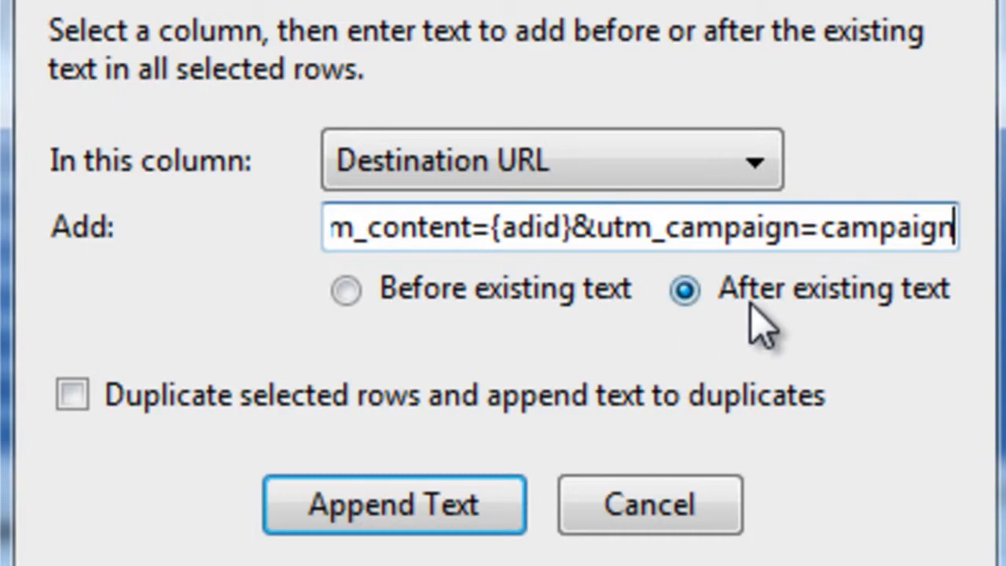
{"action": "left_click", "coordinate": [772, 291]}
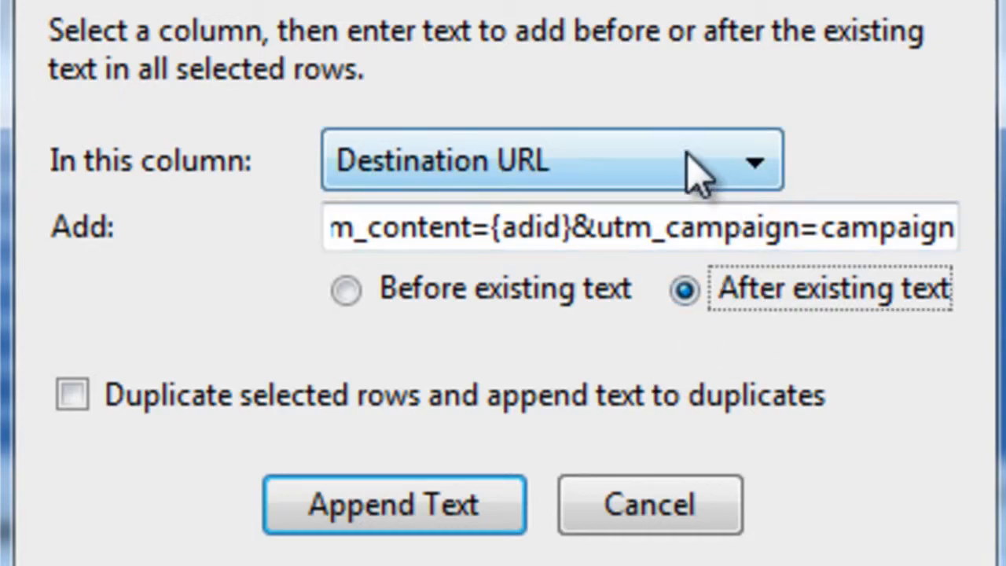
{"action": "left_click", "coordinate": [480, 507]}
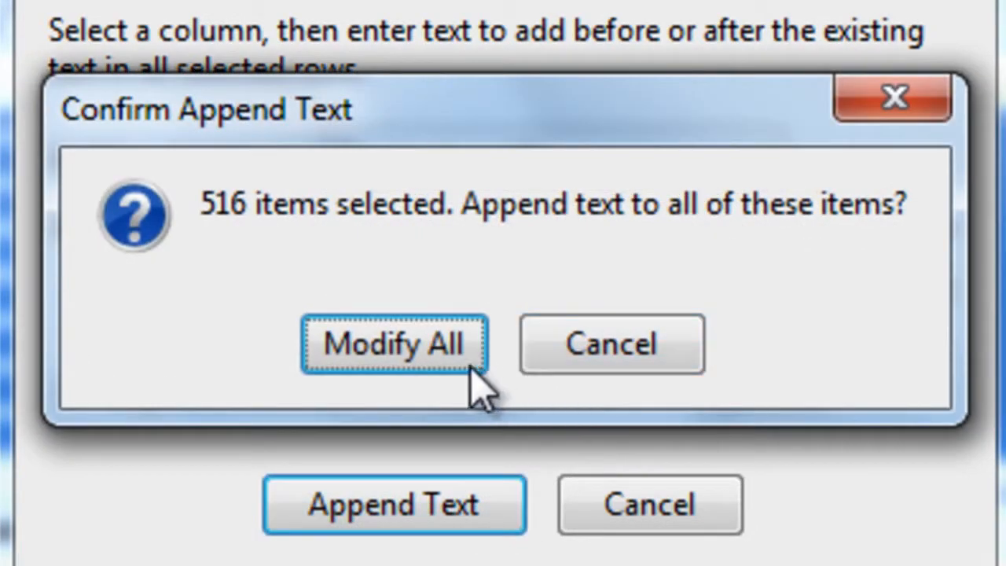
{"action": "left_click", "coordinate": [466, 366]}
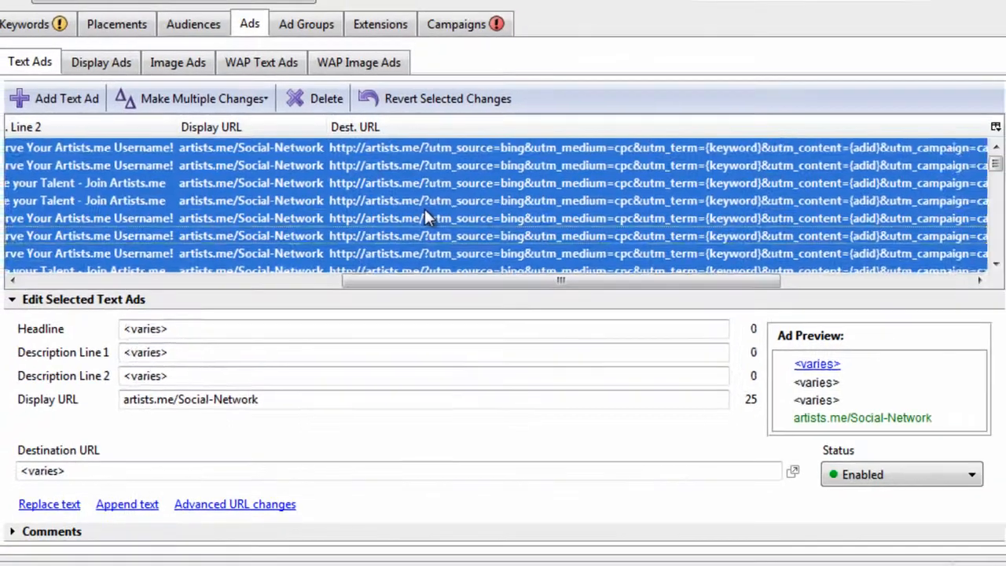
Auto-size all columns of the text ads table to fit the full destination URLs
{"action": "left_click", "coordinate": [425, 212]}
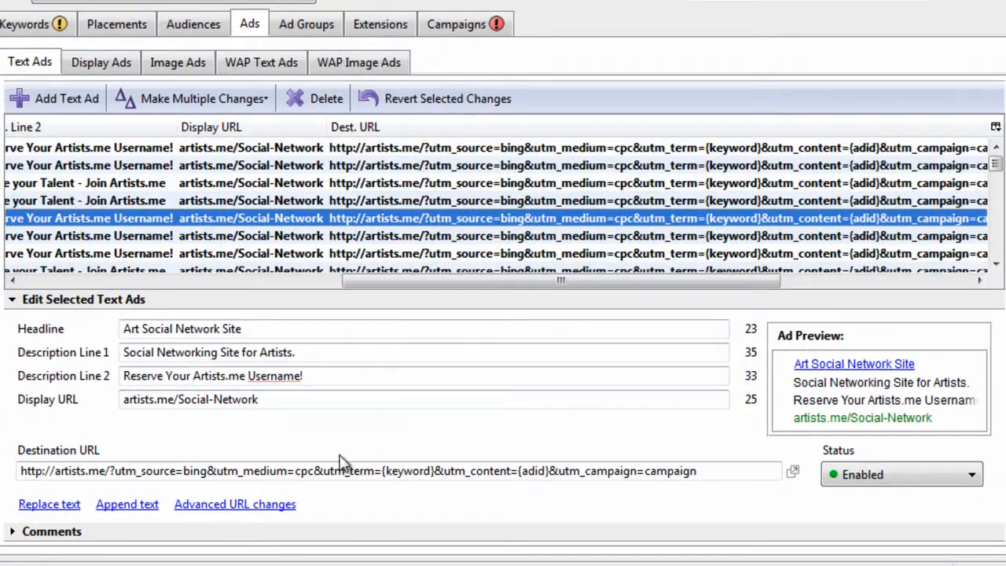
{"action": "left_click", "coordinate": [370, 183]}
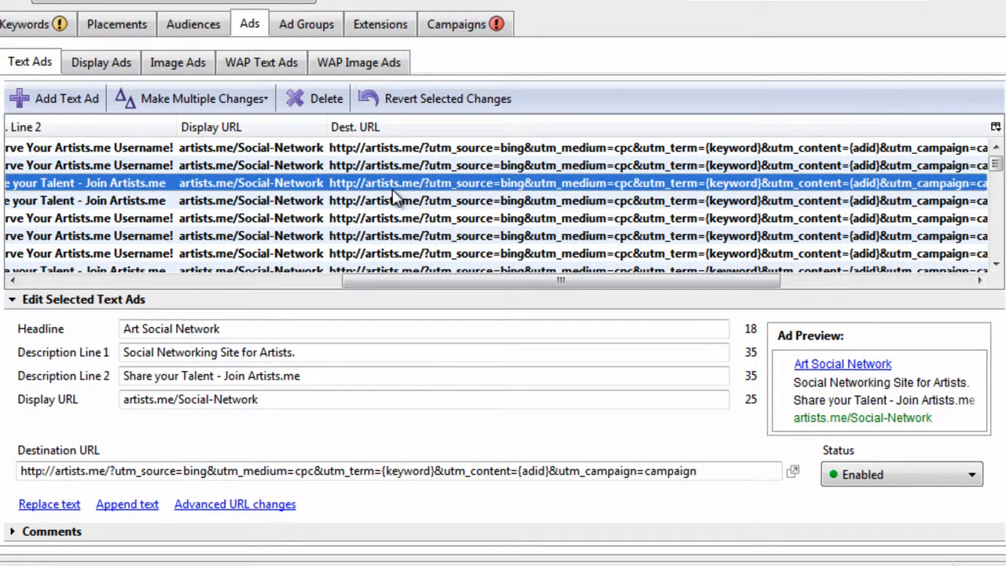
{"action": "left_click_drag", "start_coordinate": [416, 281], "coordinate": [534, 299]}
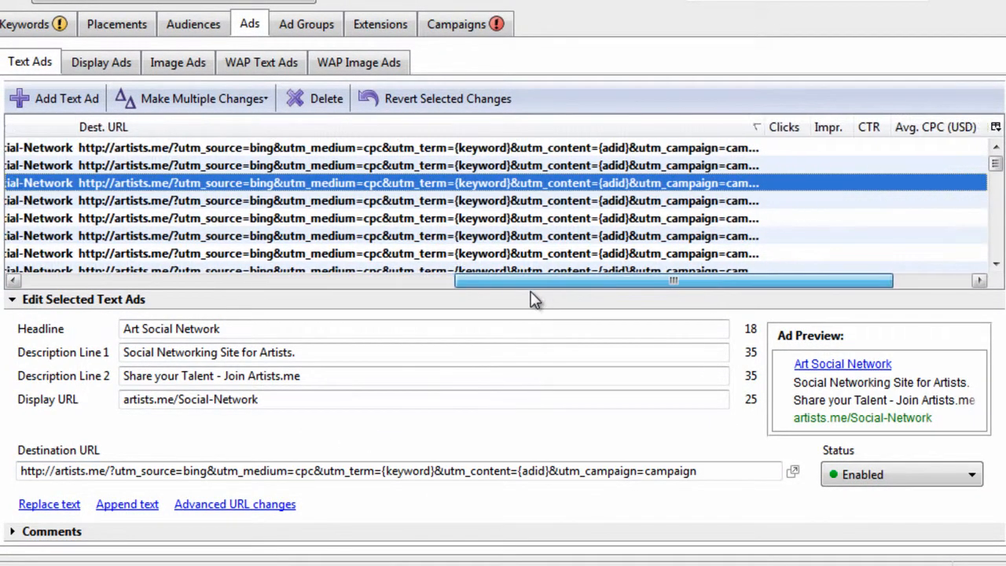
{"action": "right_click", "coordinate": [714, 128]}
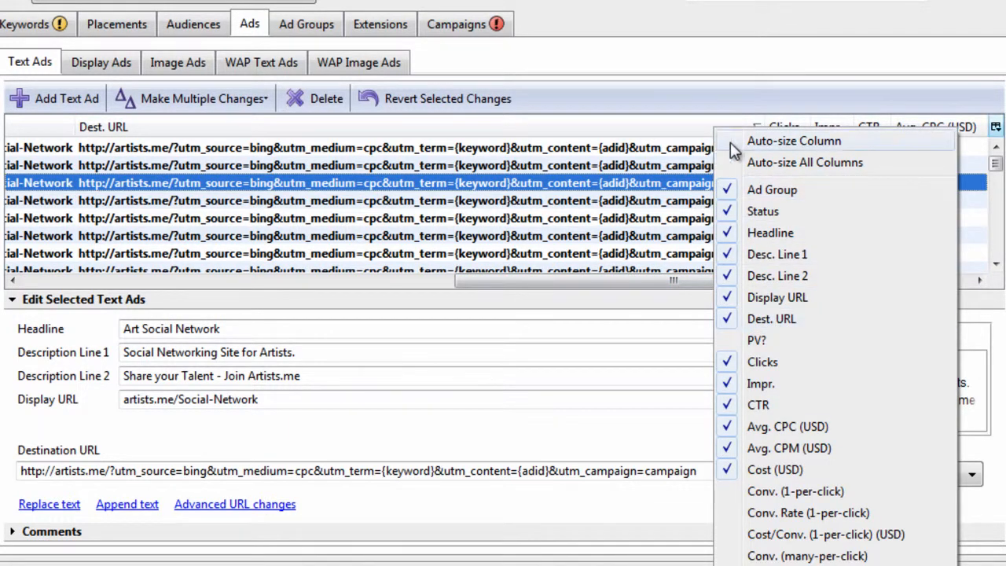
{"action": "left_click", "coordinate": [766, 163]}
{"action": "left_click", "coordinate": [716, 218]}
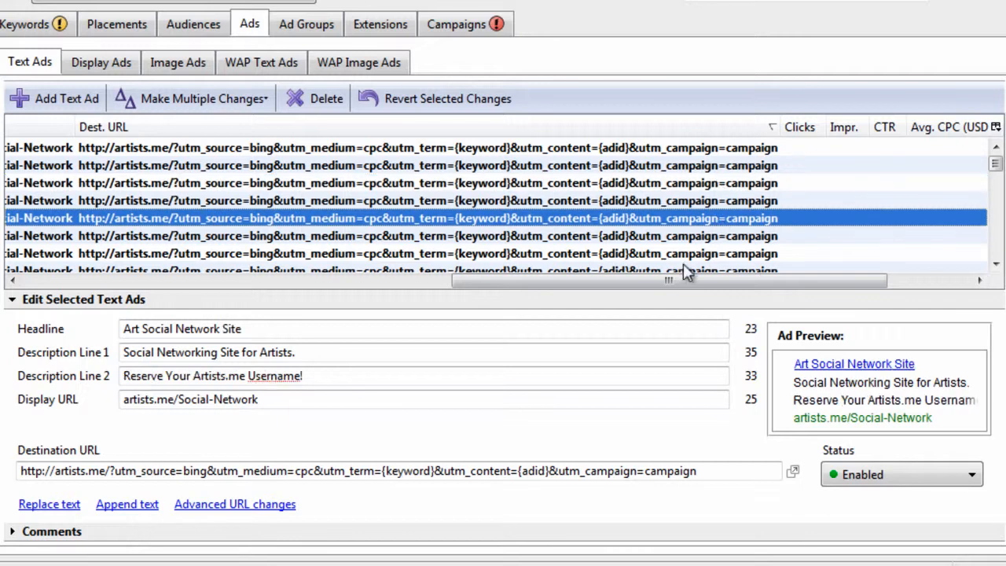
Check the term, content and campaign parameters in the destination URLs of several text ads
{"action": "mouse_move", "coordinate": [996, 163]}
{"action": "left_mouse_down"}
{"action": "mouse_move", "coordinate": [994, 254]}
{"action": "mouse_move", "coordinate": [996, 161]}
{"action": "left_mouse_up"}
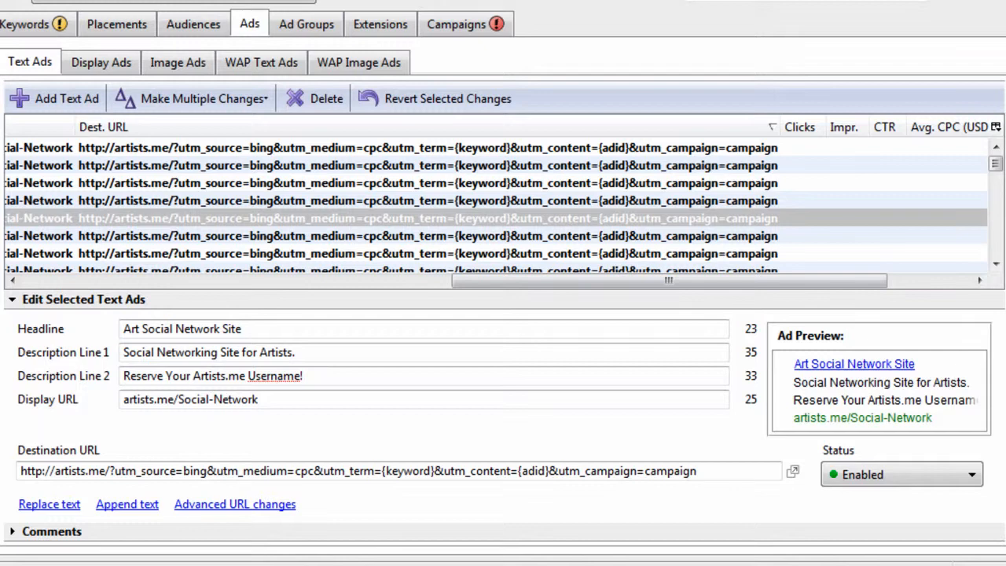
{"action": "left_click", "coordinate": [695, 167]}
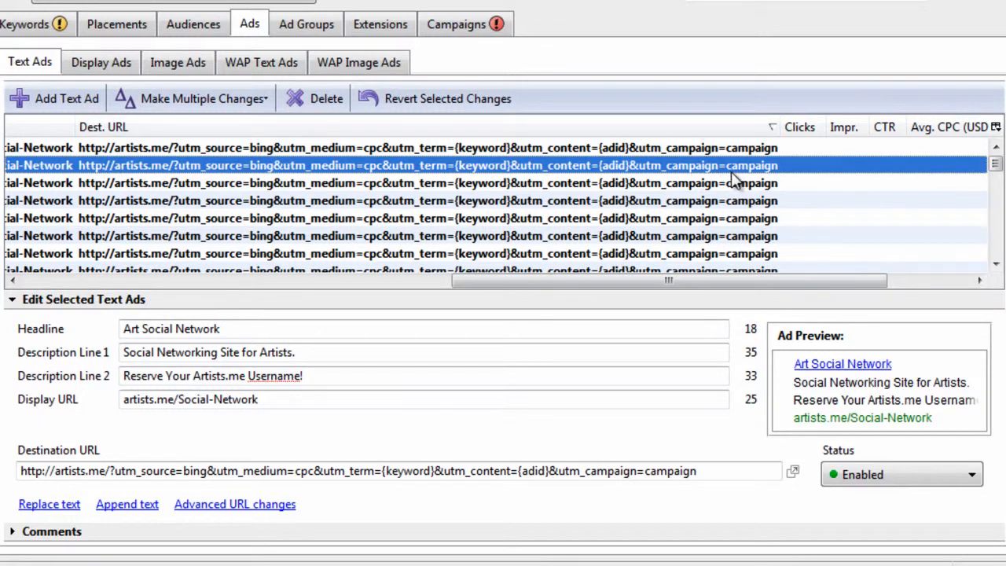
{"action": "left_click", "coordinate": [469, 201]}
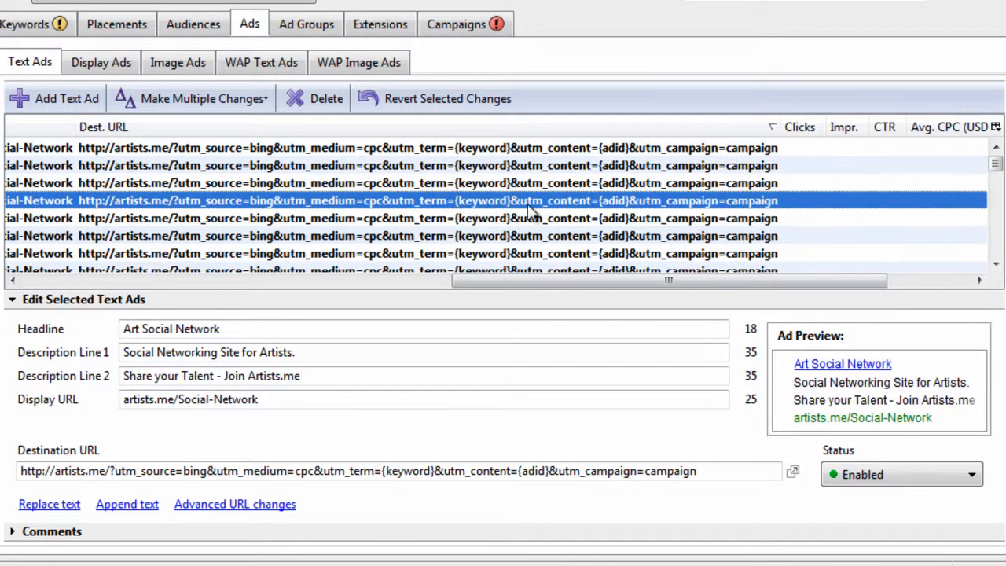
{"action": "left_click", "coordinate": [727, 187]}
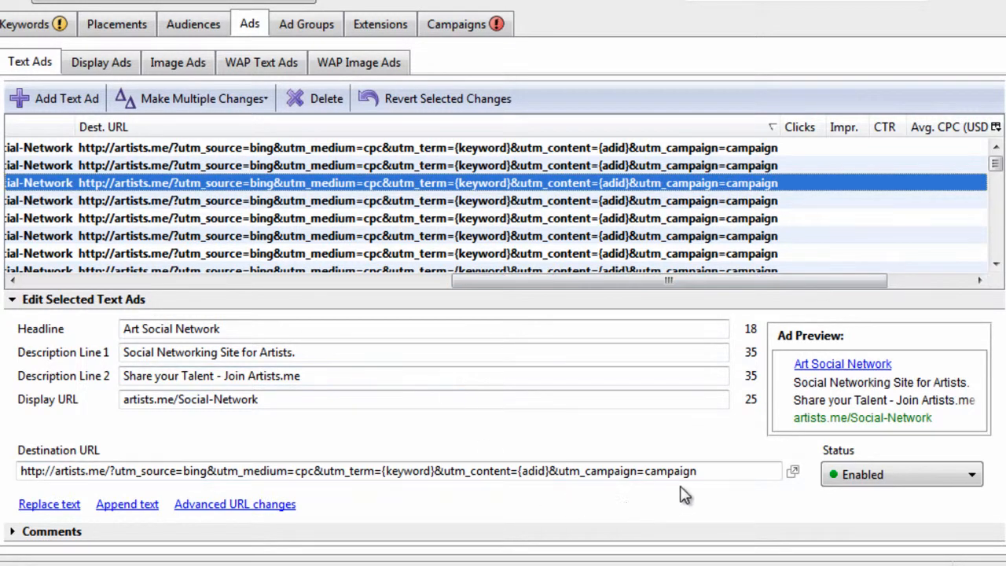
Copy utm_campaign=campaign from a destination URL, select all text ads, and enter it as the text to find in their destination URLs
{"action": "left_click_drag", "start_coordinate": [696, 470], "coordinate": [567, 472]}
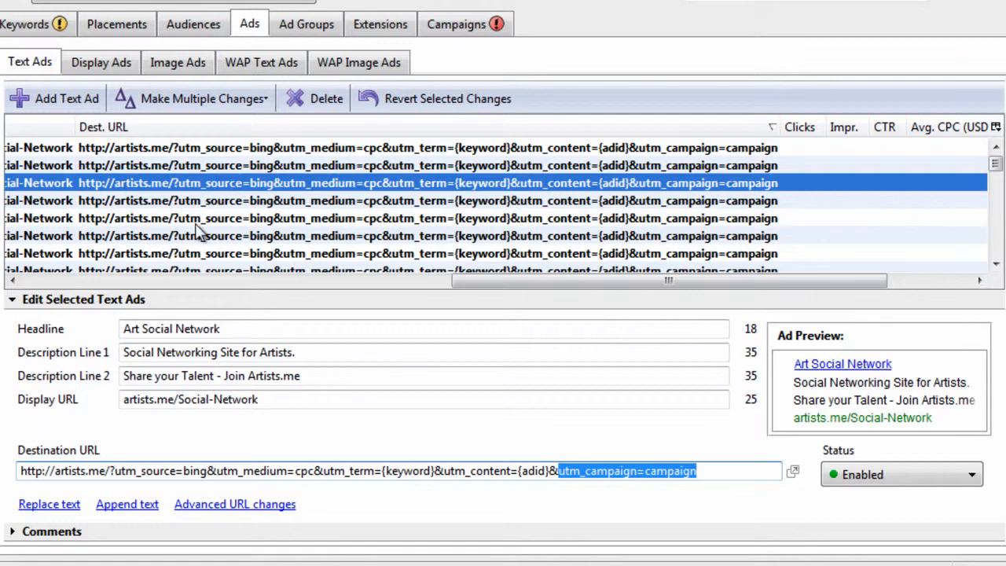
{"action": "left_click", "coordinate": [451, 230]}
{"action": "key", "text": "ctrl+a"}
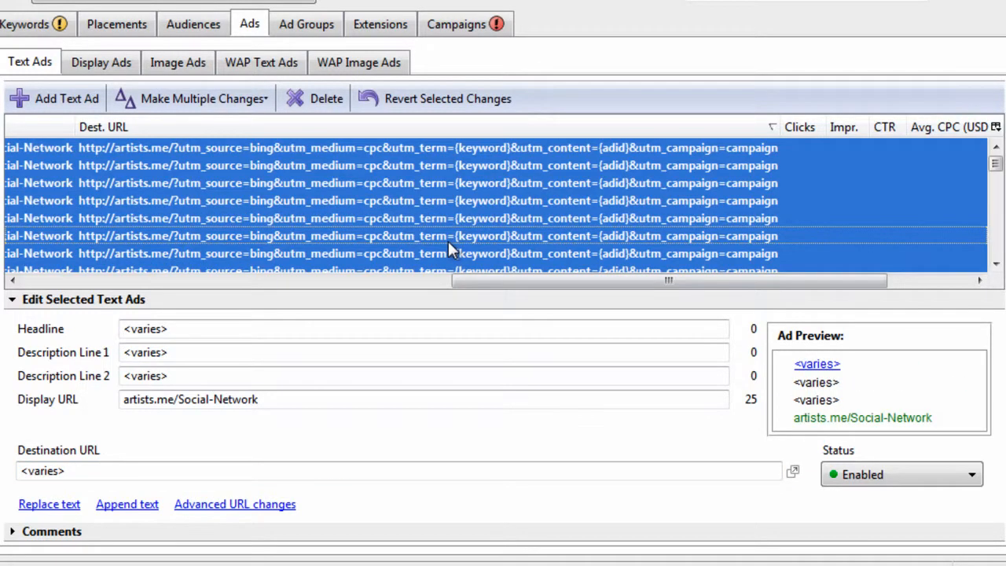
{"action": "key", "text": "ctrl+h"}
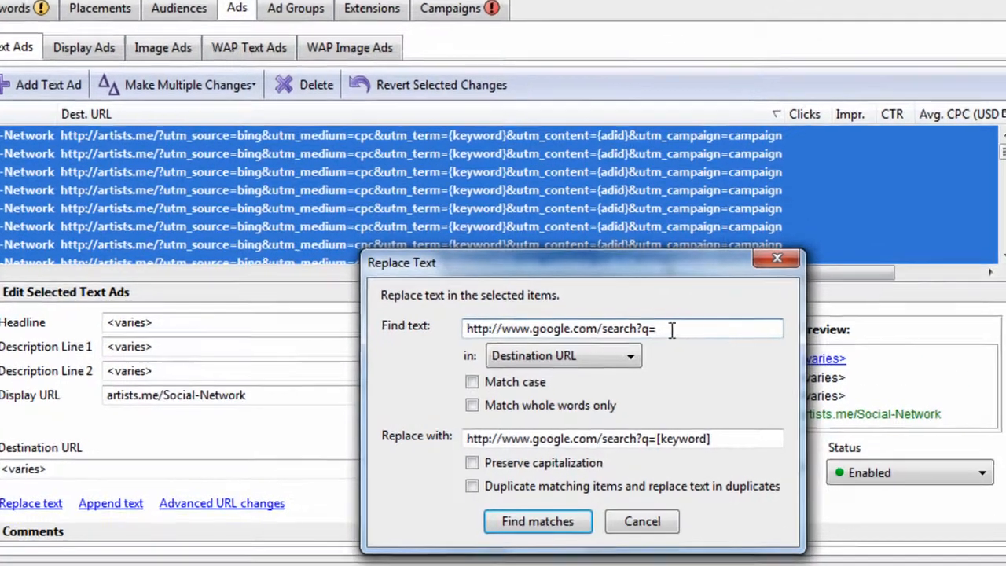
{"action": "key", "text": "ctrl+a"}
{"action": "type", "text": "utm_campaign=campaign"}
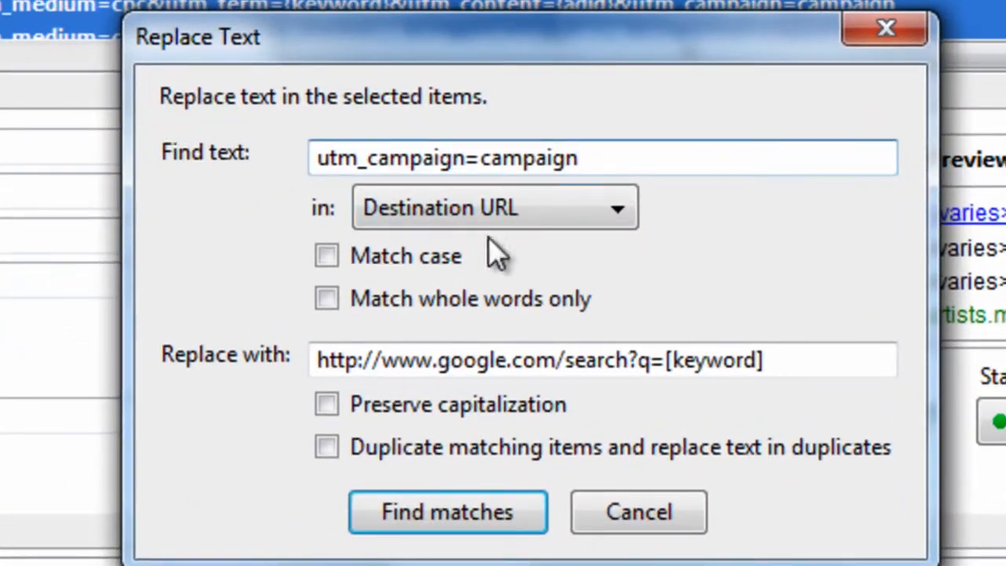
Replace the matched text with utm_campaign=[campaign] in the destination URLs of all selected text ads
{"action": "left_click_drag", "start_coordinate": [810, 367], "coordinate": [197, 359]}
{"action": "type", "text": "utm_campaign=campaign"}
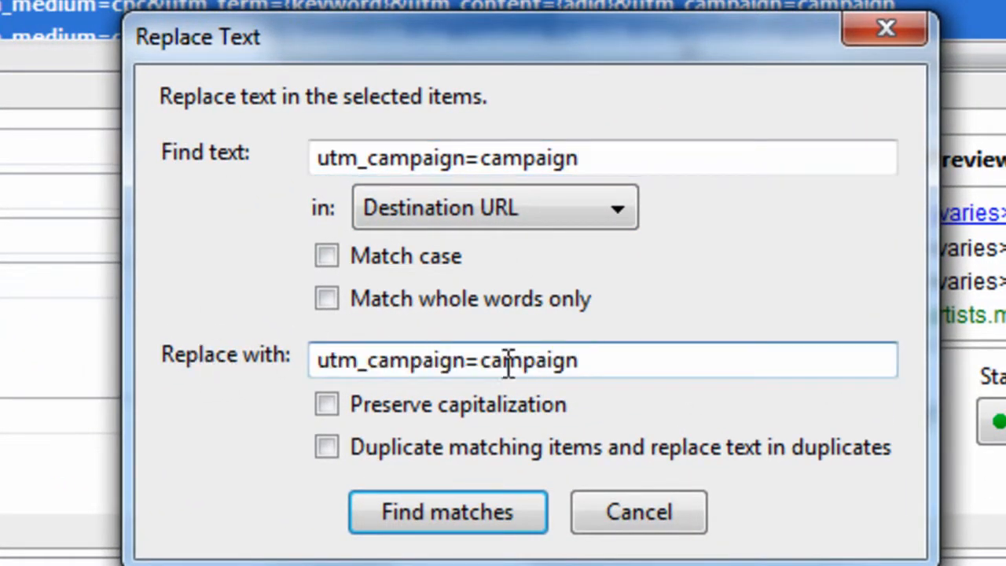
{"action": "left_click", "coordinate": [482, 361]}
{"action": "type", "text": "["}
{"action": "key", "text": "End"}
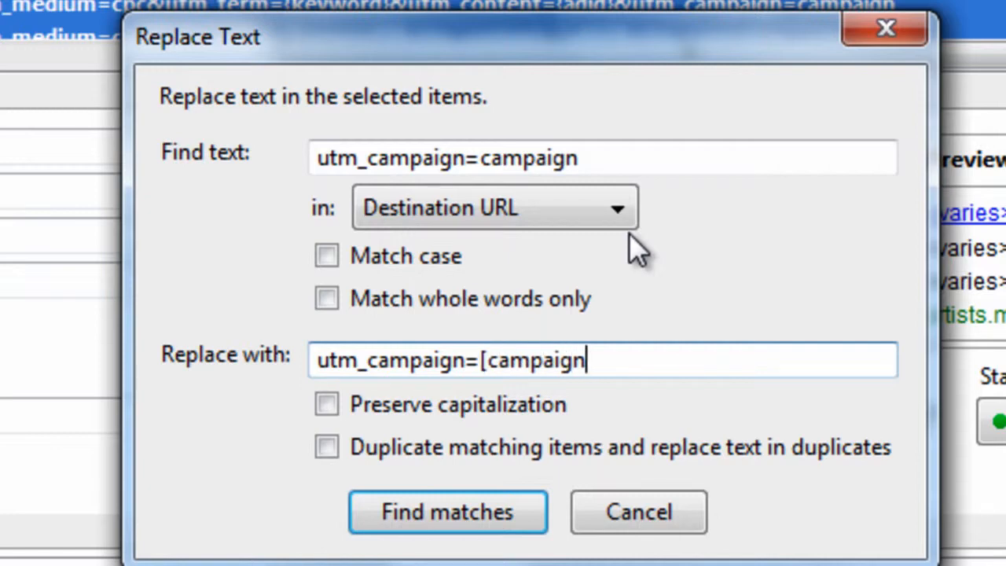
{"action": "type", "text": "]"}
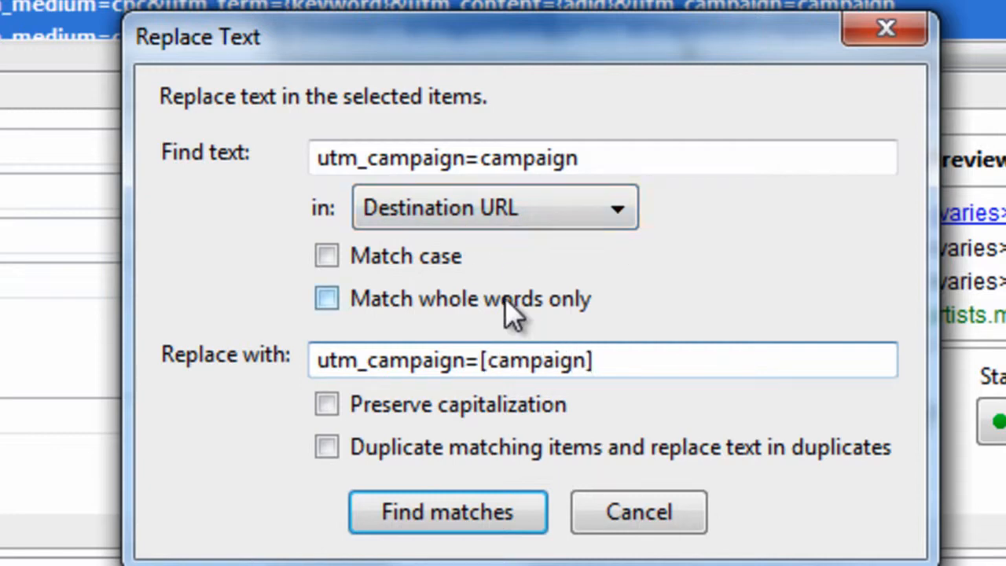
{"action": "left_click", "coordinate": [480, 514]}
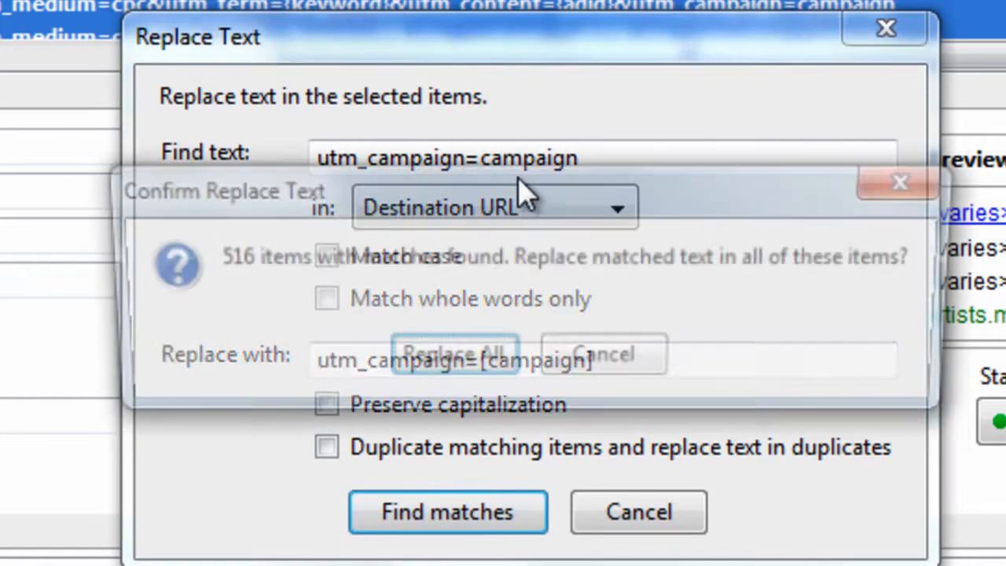
{"action": "left_click", "coordinate": [479, 357]}
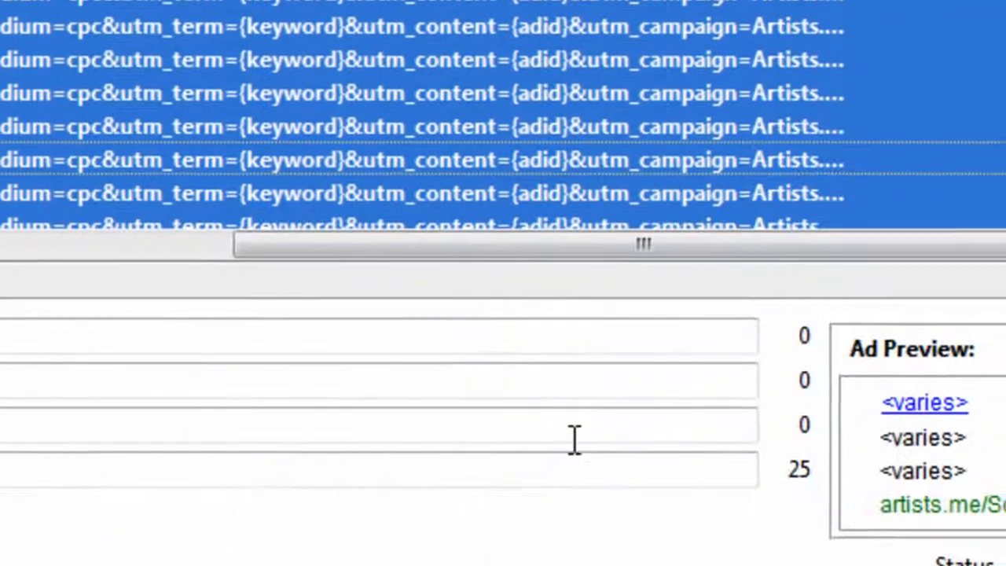
Widen the Dest. URL column and compare the utm_campaign value with the name of the duplicated campaign
{"action": "left_click", "coordinate": [757, 310]}
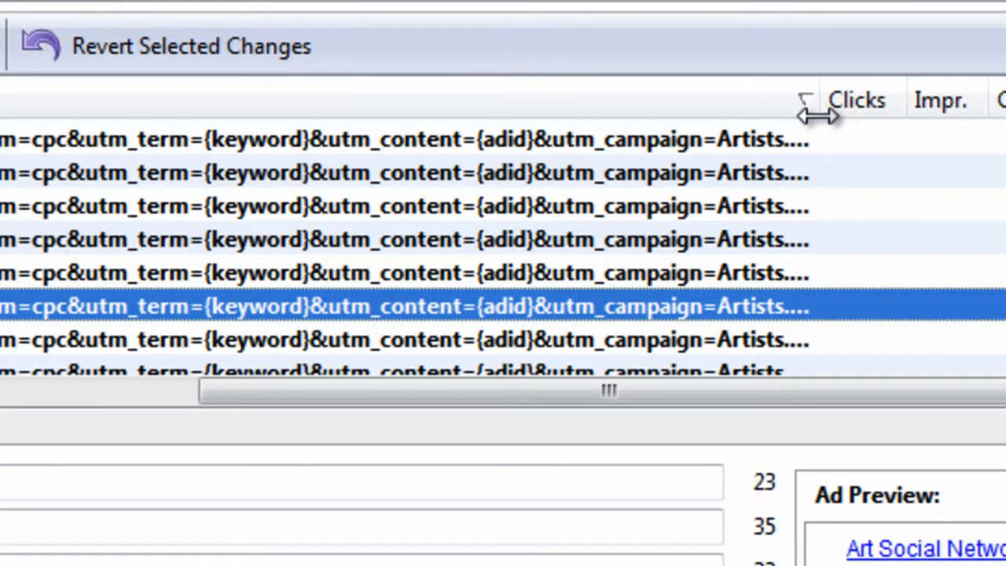
{"action": "left_click_drag", "start_coordinate": [817, 115], "coordinate": [906, 115]}
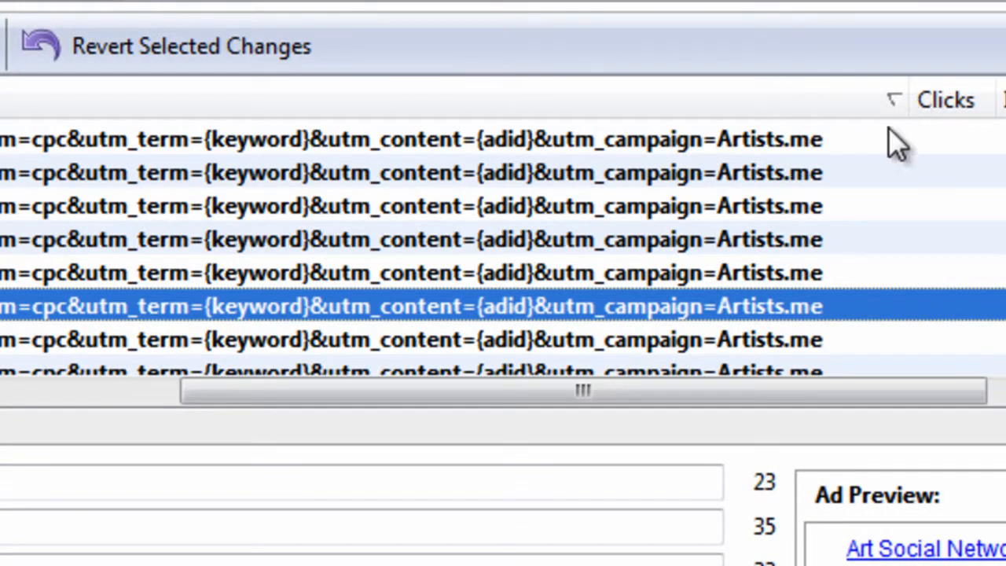
{"action": "left_click", "coordinate": [901, 169]}
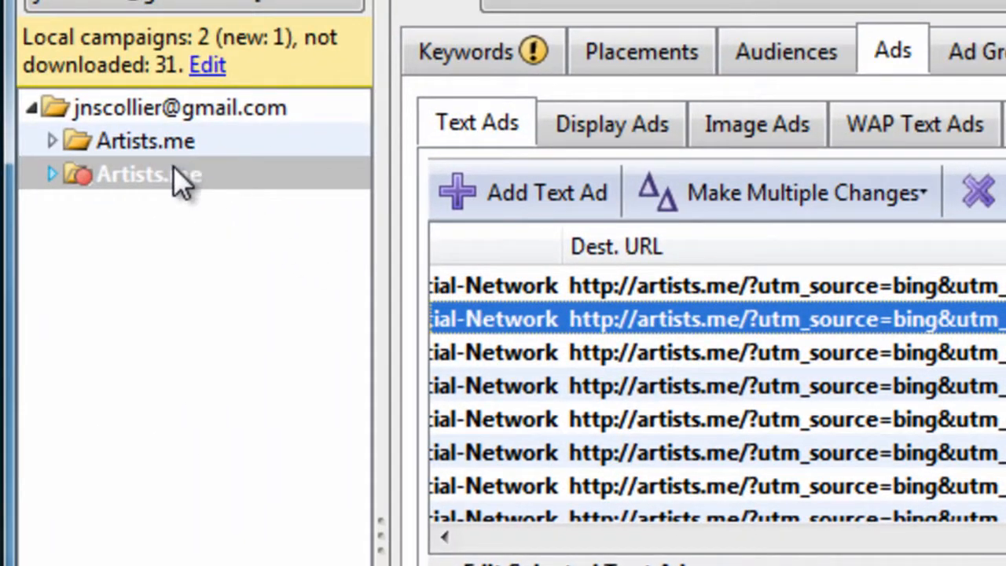
{"action": "left_click", "coordinate": [173, 173]}
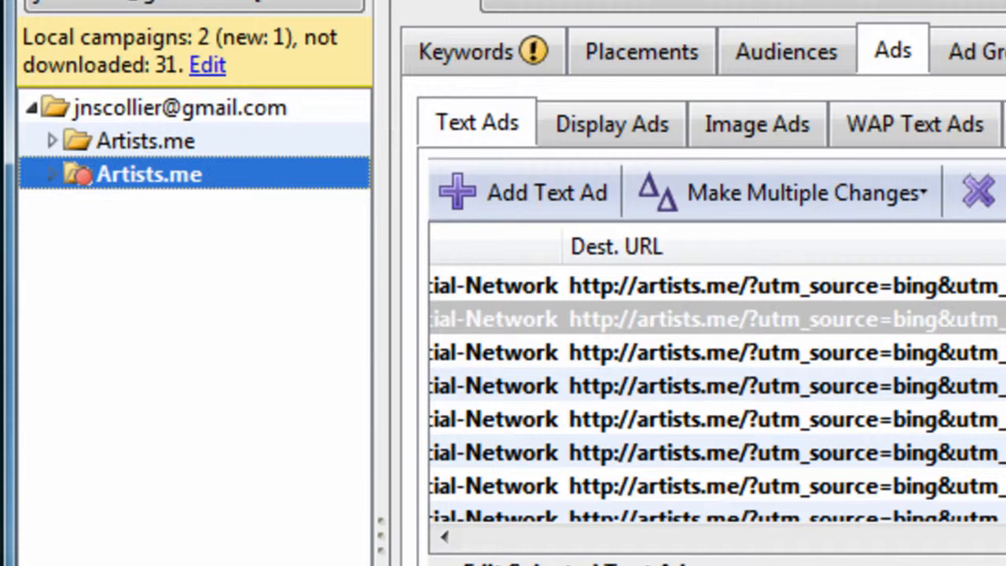
{"action": "left_click", "coordinate": [785, 385]}
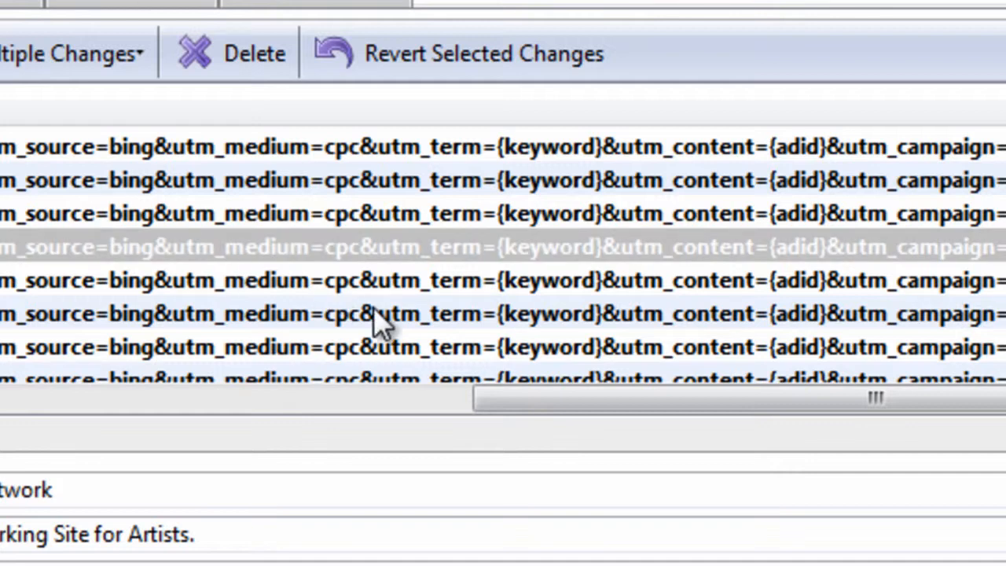
Select all text ads and enter utm_term={keyword} as the text to find in their destination URLs
{"action": "left_click", "coordinate": [437, 211]}
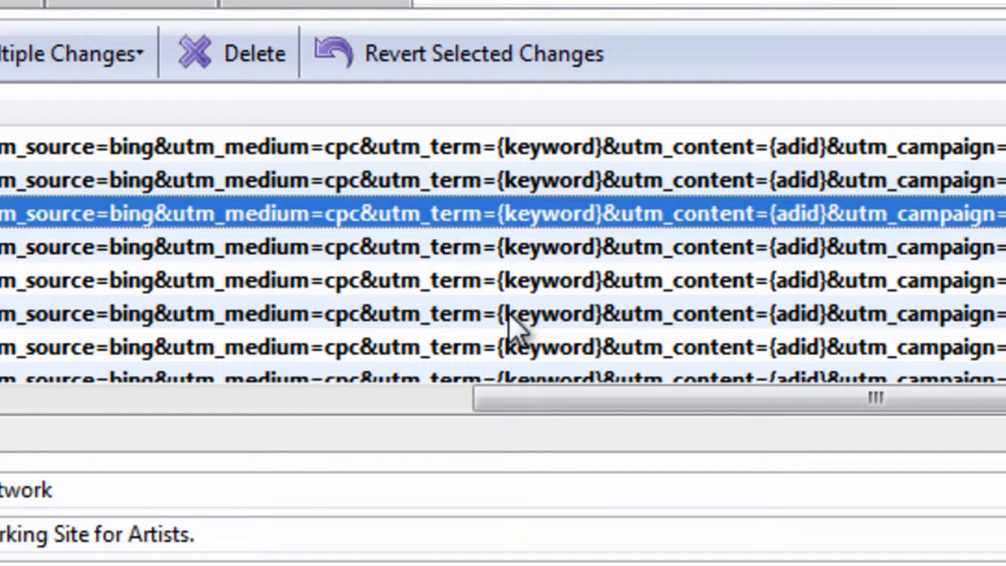
{"action": "left_click", "coordinate": [510, 316]}
{"action": "left_click", "coordinate": [563, 273]}
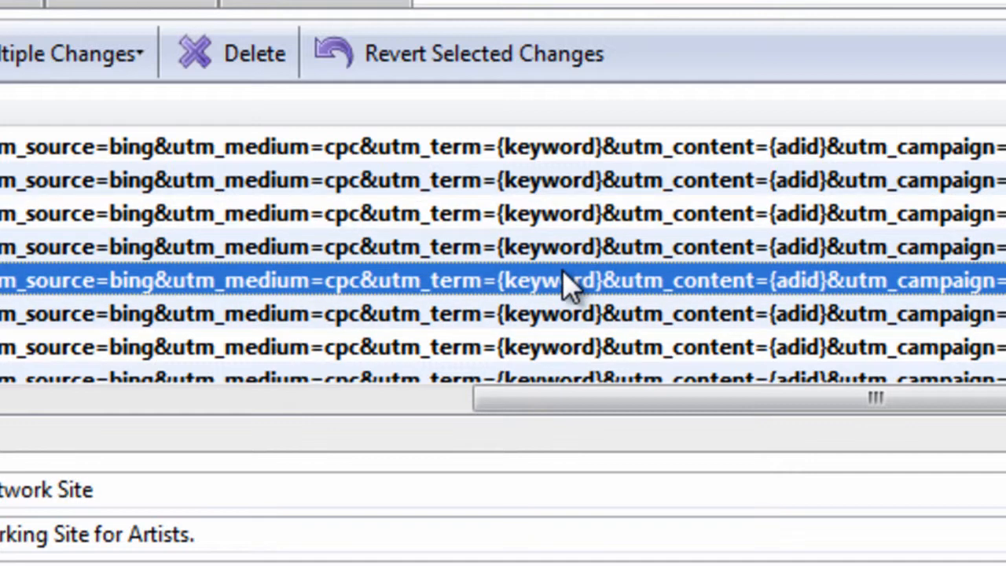
{"action": "key", "text": "ctrl+a"}
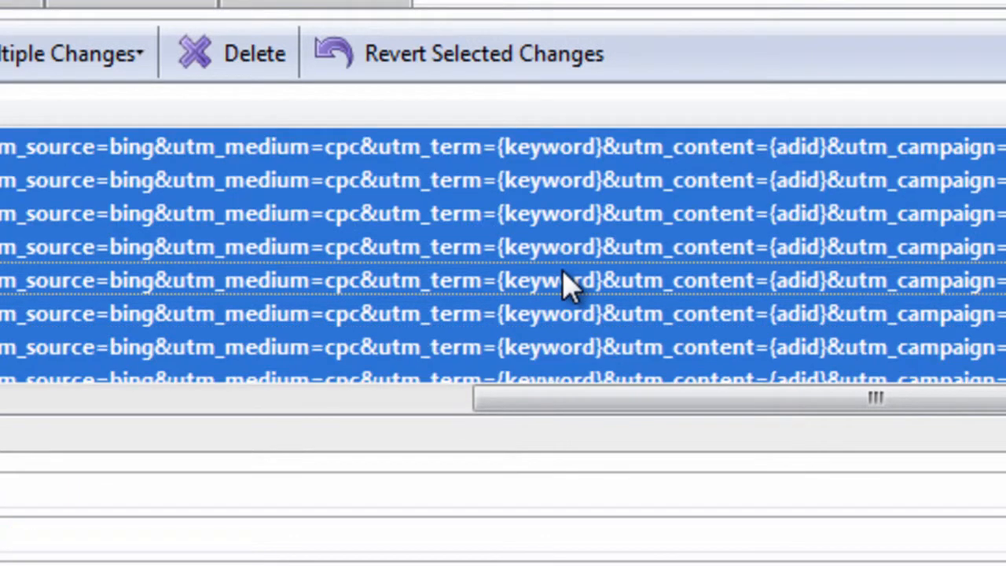
{"action": "key", "text": "ctrl+h"}
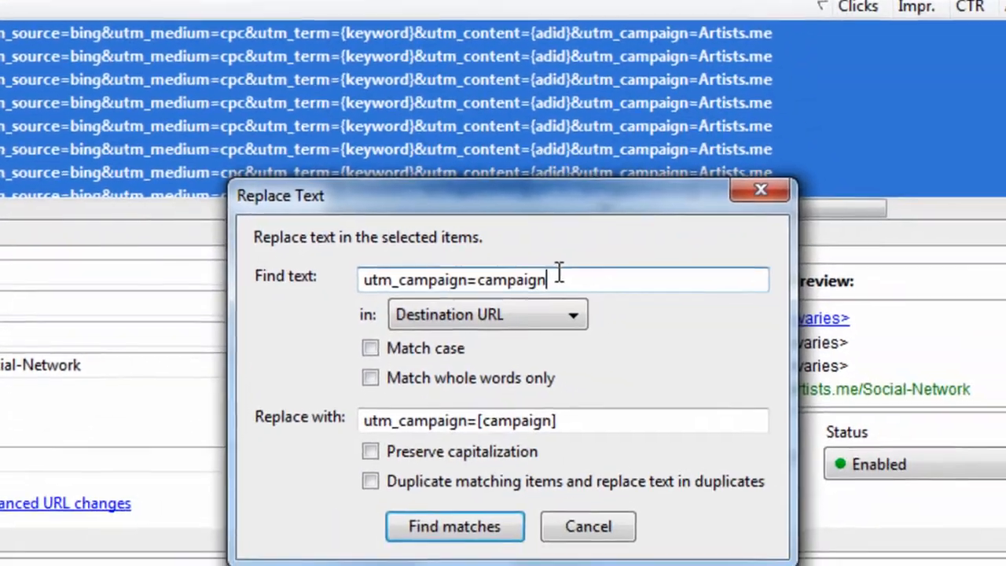
{"action": "left_click_drag", "start_coordinate": [554, 273], "coordinate": [333, 291]}
{"action": "type", "text": "utm_term={keyword}"}
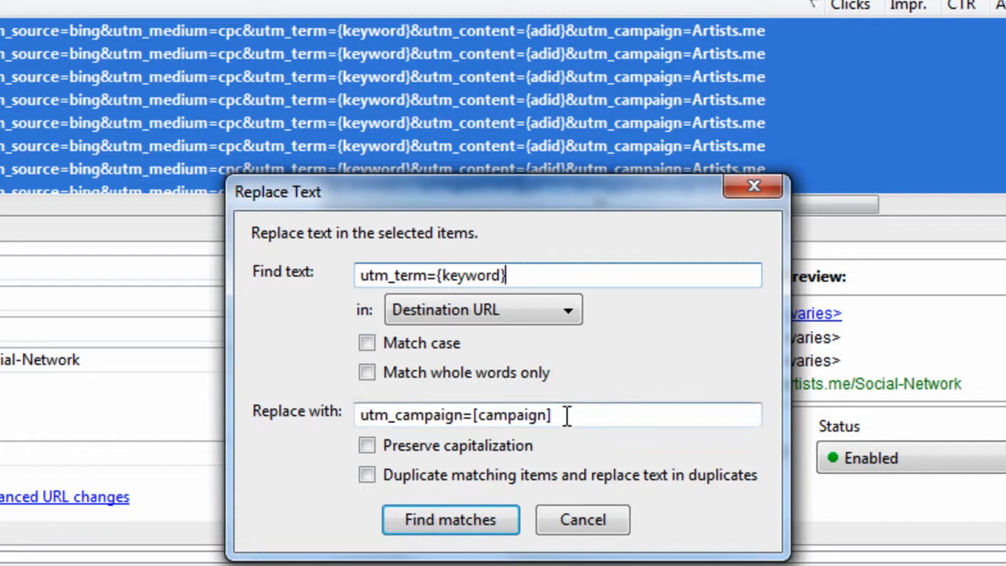
Replace the matched text with utm_term=[keyword] in the destination URLs of all selected text ads
{"action": "left_click_drag", "start_coordinate": [570, 413], "coordinate": [278, 386]}
{"action": "type", "text": "utm_term={keyword}"}
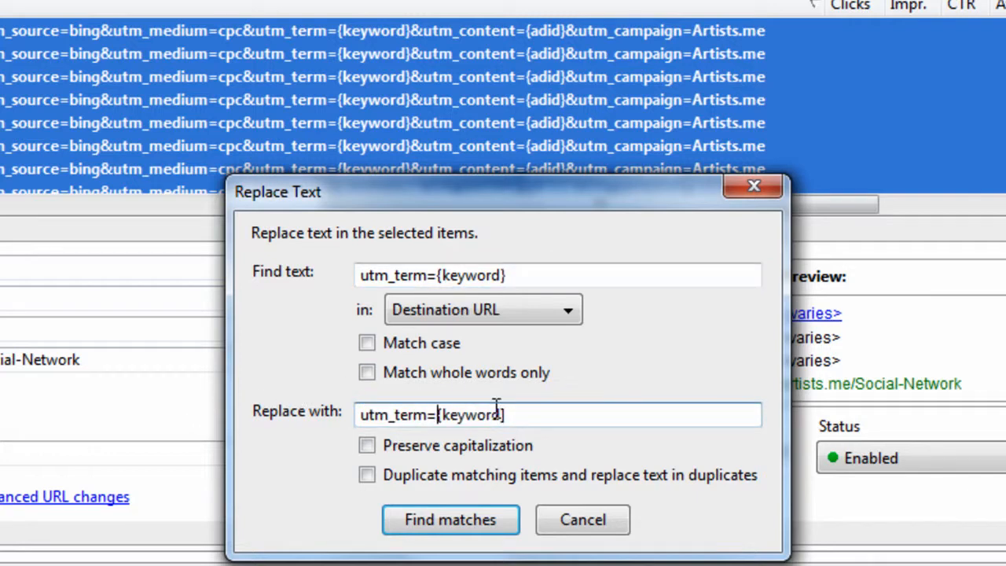
{"action": "key", "text": "BackSpace"}
{"action": "type", "text": "["}
{"action": "left_click", "coordinate": [493, 520]}
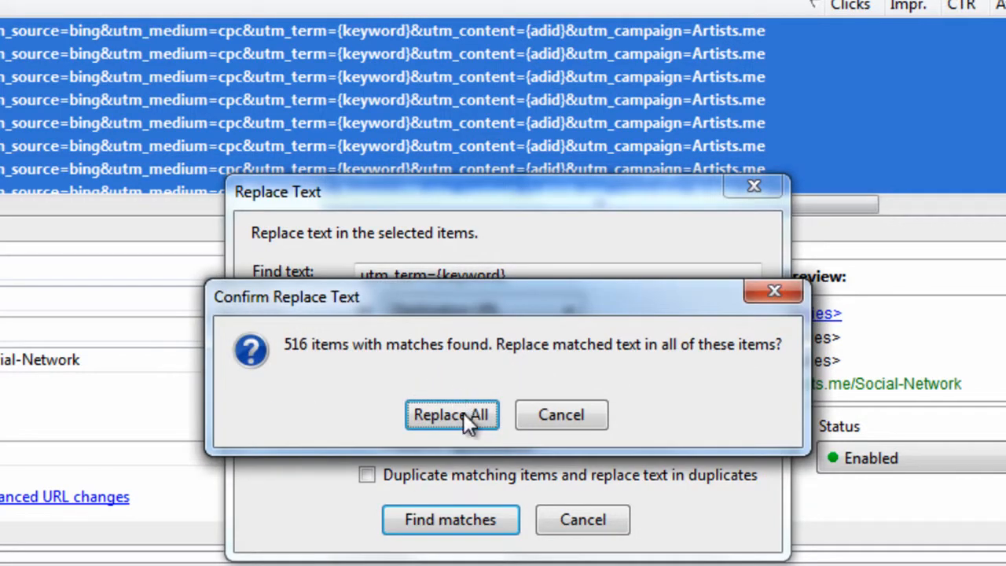
{"action": "left_click", "coordinate": [463, 414]}
Check the utm_term value in the destination URLs and look through the campaign's keyword list
{"action": "left_click", "coordinate": [405, 102]}
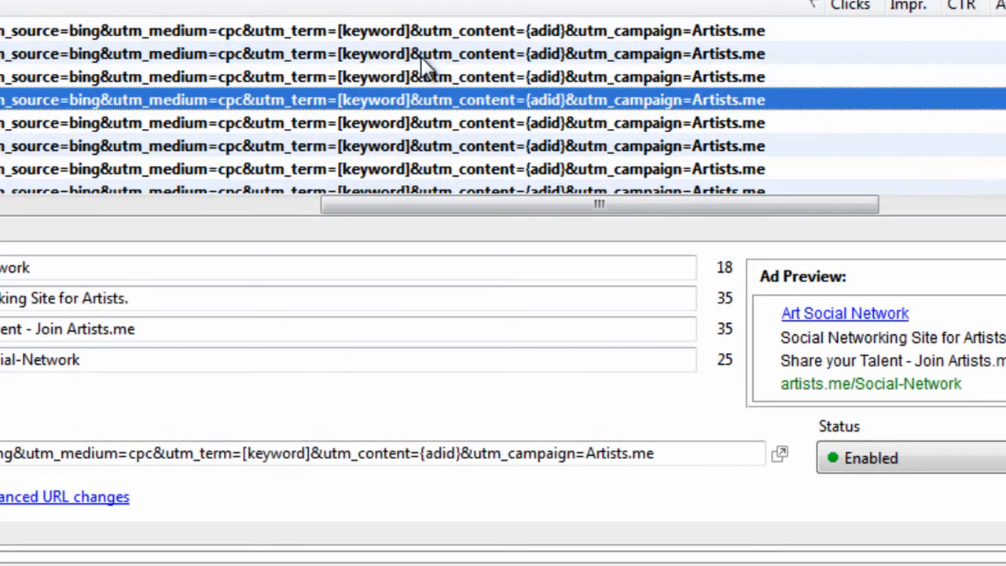
{"action": "left_click", "coordinate": [394, 33]}
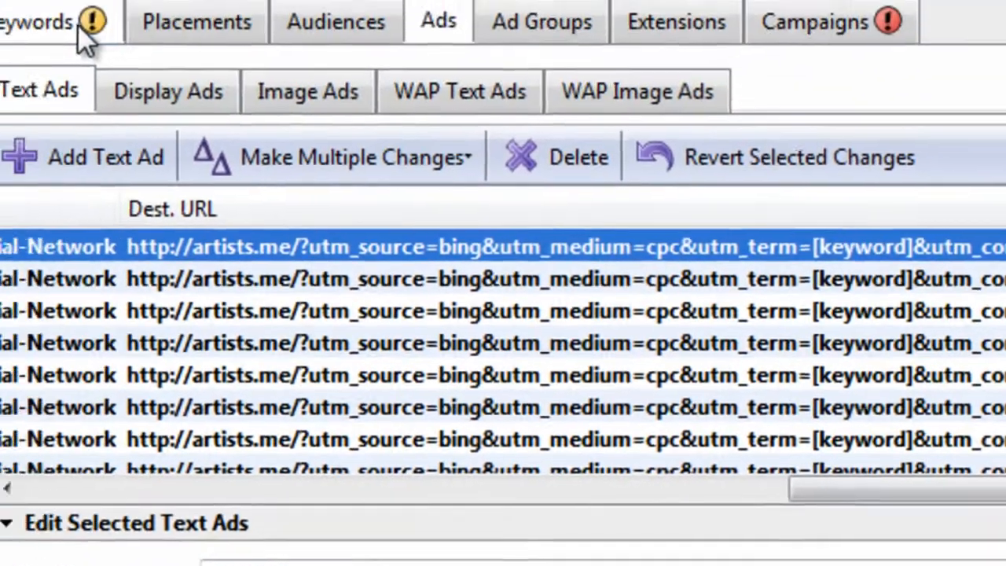
{"action": "left_click", "coordinate": [79, 27]}
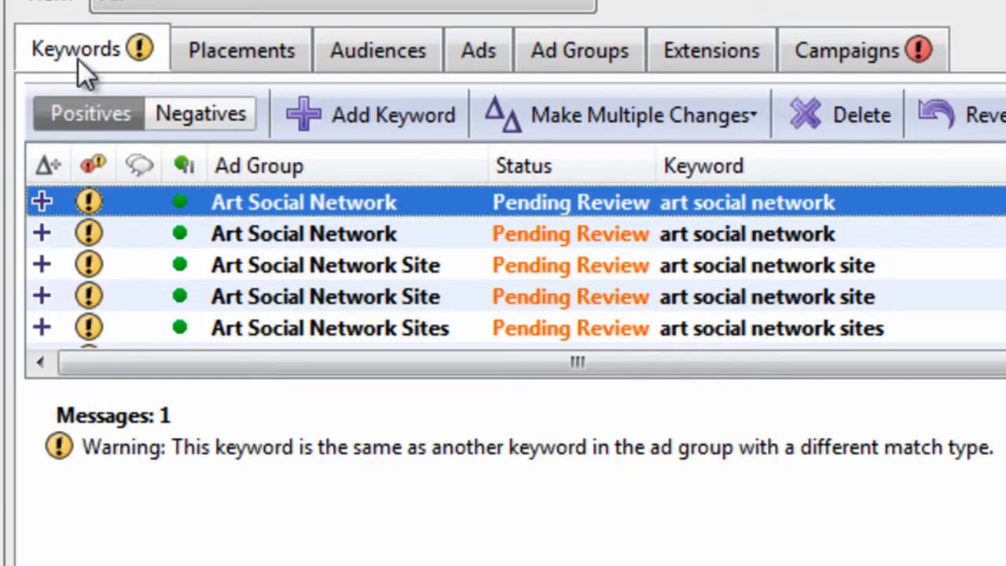
{"action": "left_click", "coordinate": [682, 275]}
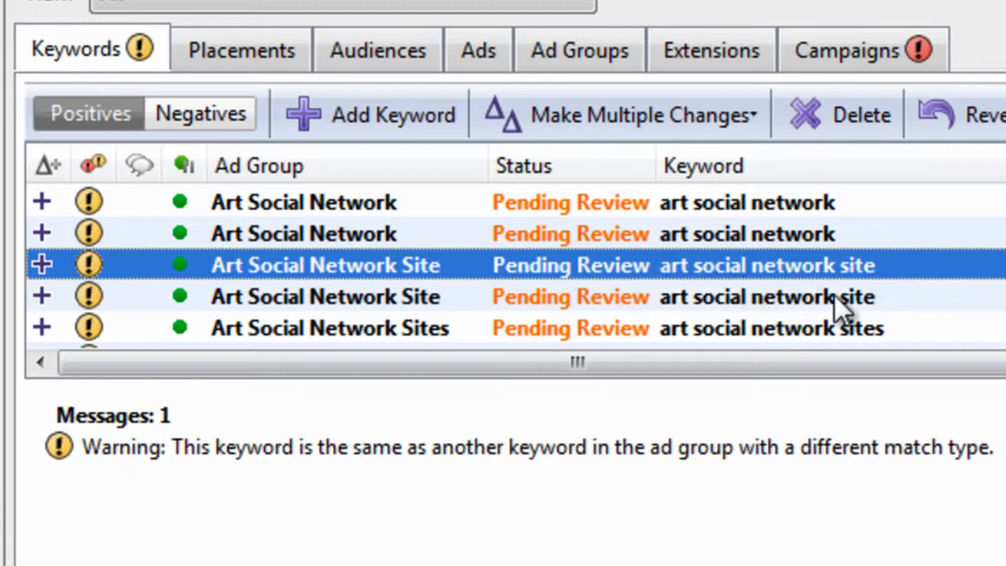
Select all text ads and enter [keyword] as the text to find in their destination URLs
{"action": "left_click", "coordinate": [497, 45]}
{"action": "left_click", "coordinate": [866, 363]}
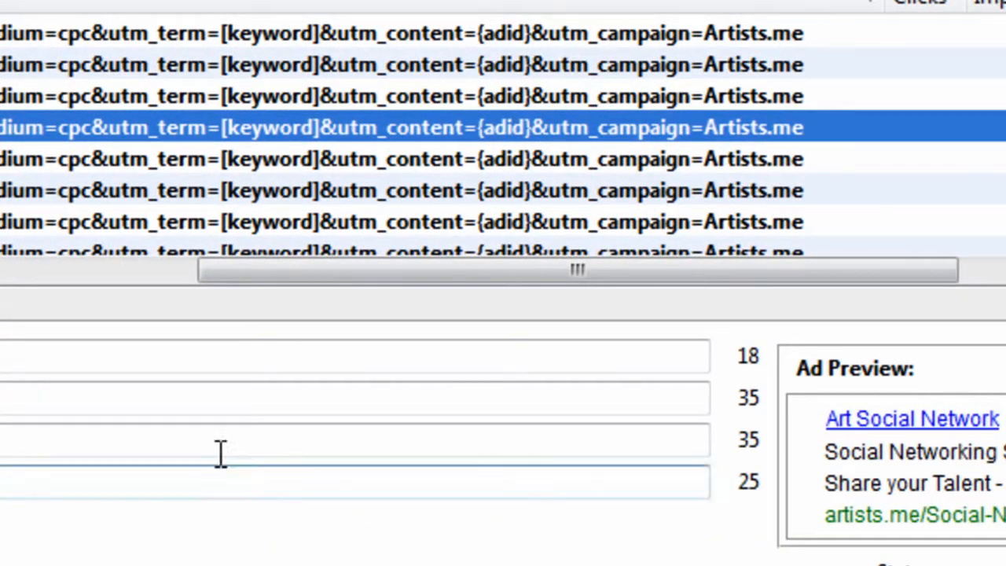
{"action": "left_click", "coordinate": [330, 227]}
{"action": "key", "text": "ctrl+a"}
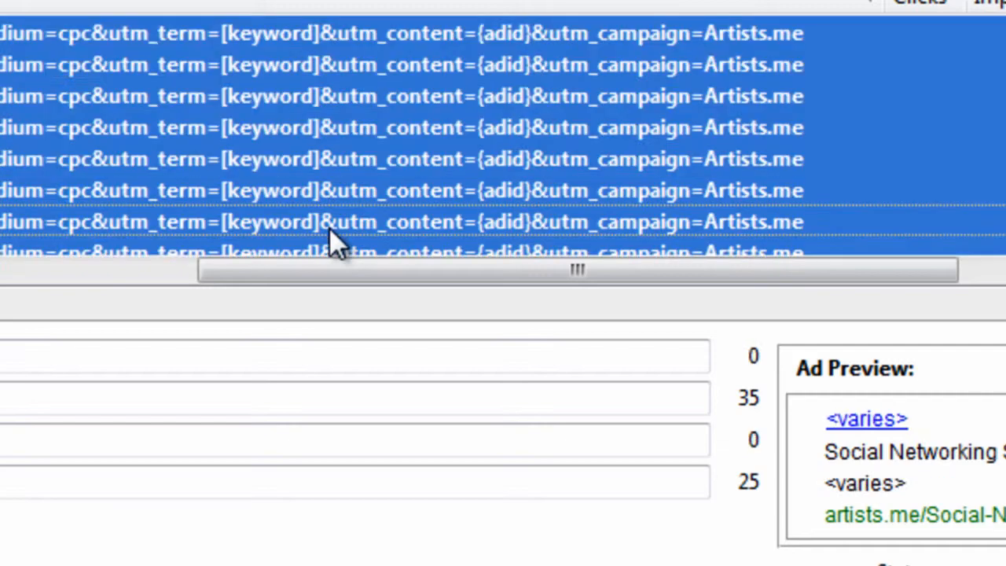
{"action": "key", "text": "ctrl+h"}
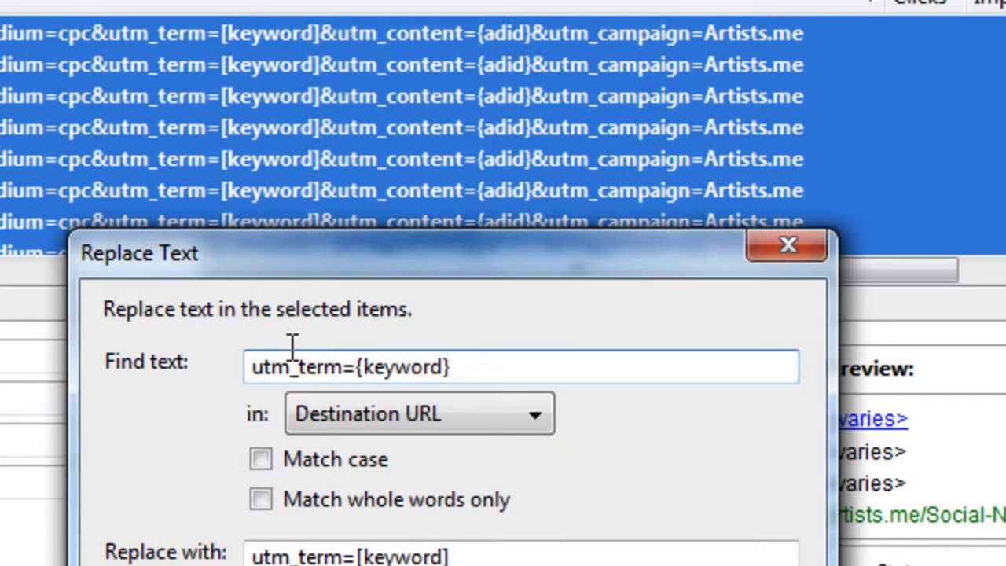
{"action": "left_click_drag", "start_coordinate": [477, 365], "coordinate": [50, 381]}
{"action": "type", "text": "[keyword]"}
Replace the matched text with {keyword} in the destination URLs of all selected text ads
{"action": "left_click", "coordinate": [490, 550]}
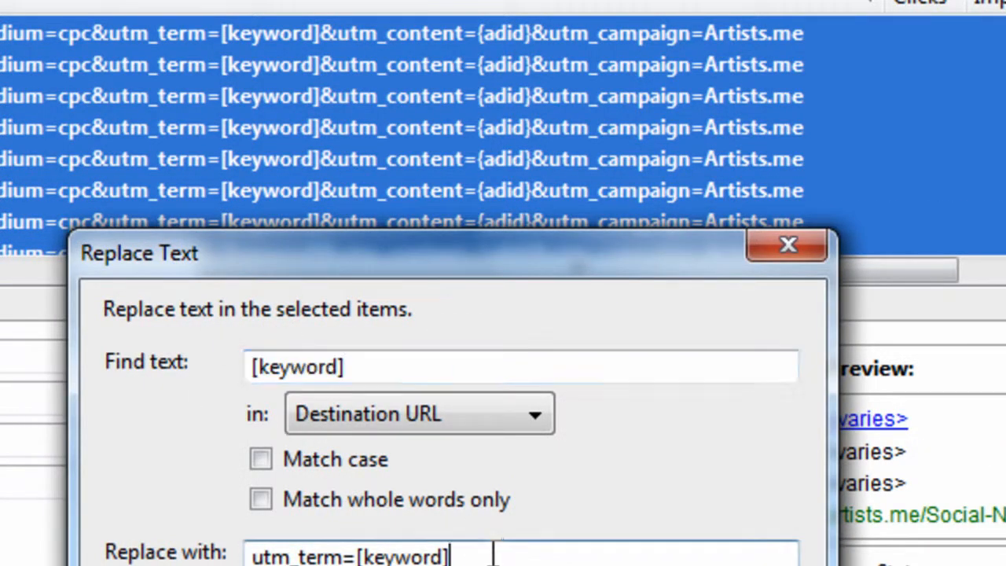
{"action": "left_click_drag", "start_coordinate": [491, 552], "coordinate": [181, 554]}
{"action": "type", "text": "[keyword]"}
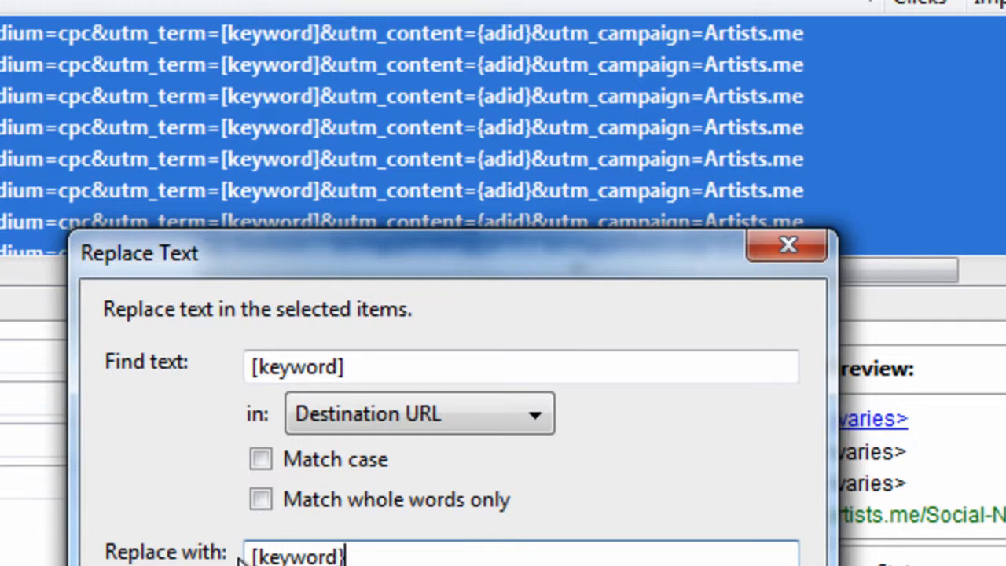
{"action": "key", "text": "BackSpace"}
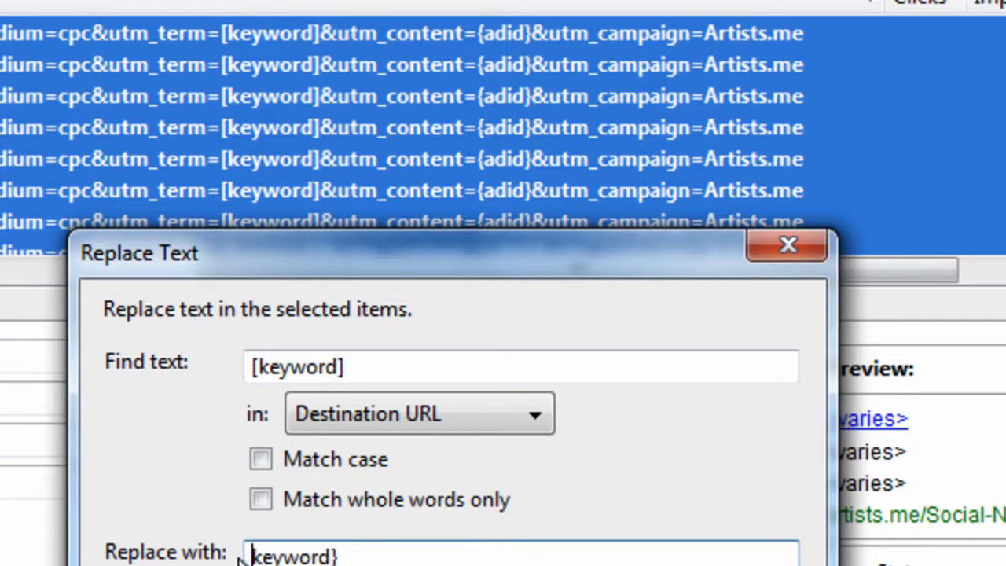
{"action": "type", "text": "{"}
{"action": "key", "text": "Return"}
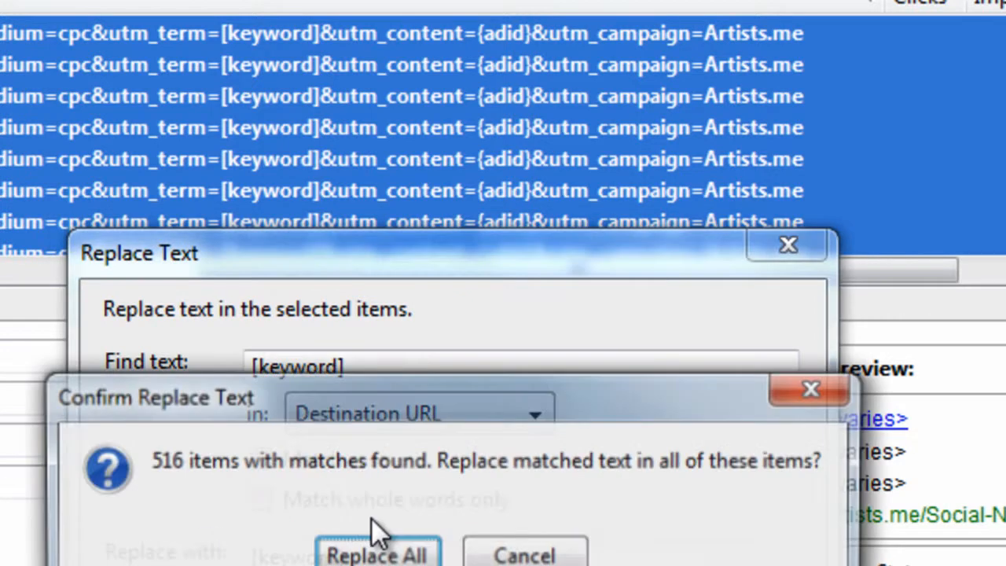
{"action": "left_click", "coordinate": [374, 544]}
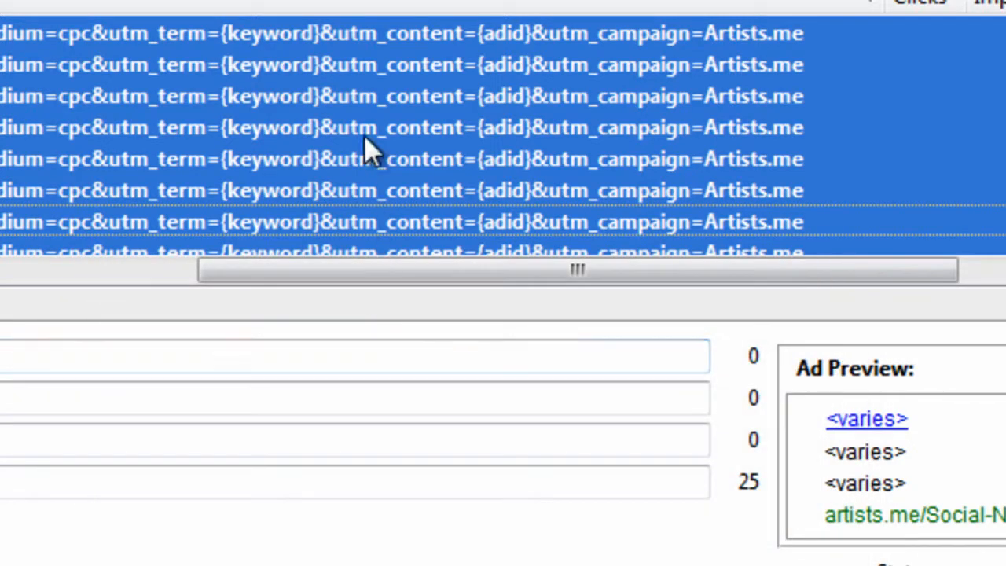
Check the utm_term, utm_content and utm_campaign values in the text ads' destination URLs
{"action": "left_click", "coordinate": [364, 134]}
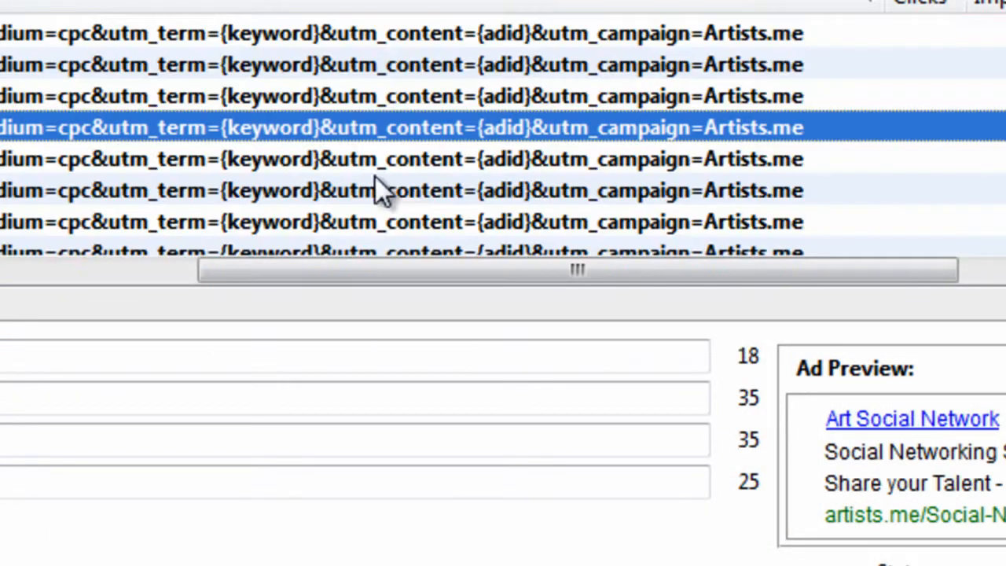
{"action": "left_click", "coordinate": [413, 191]}
{"action": "left_click", "coordinate": [464, 128]}
{"action": "left_click", "coordinate": [498, 97]}
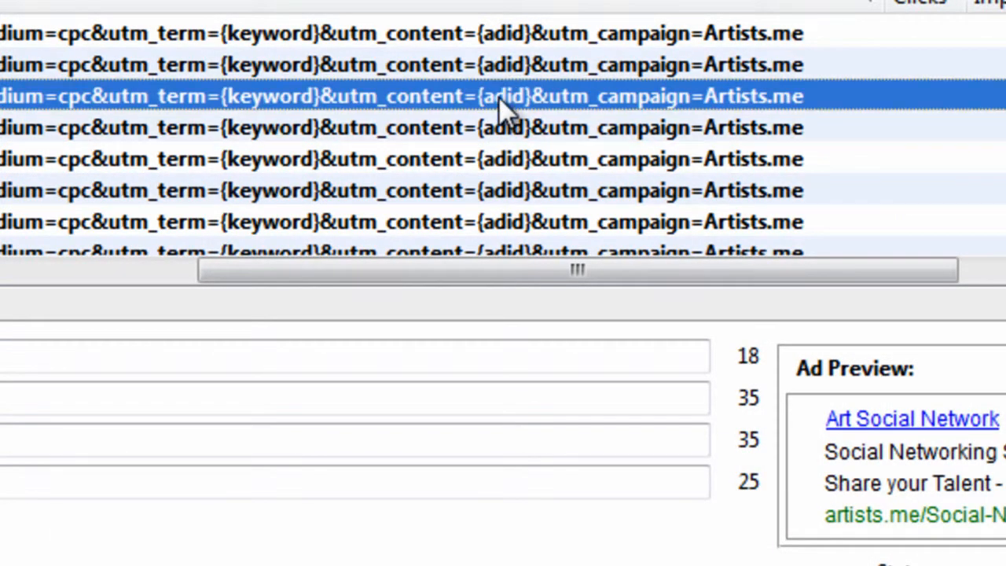
{"action": "left_click", "coordinate": [547, 136]}
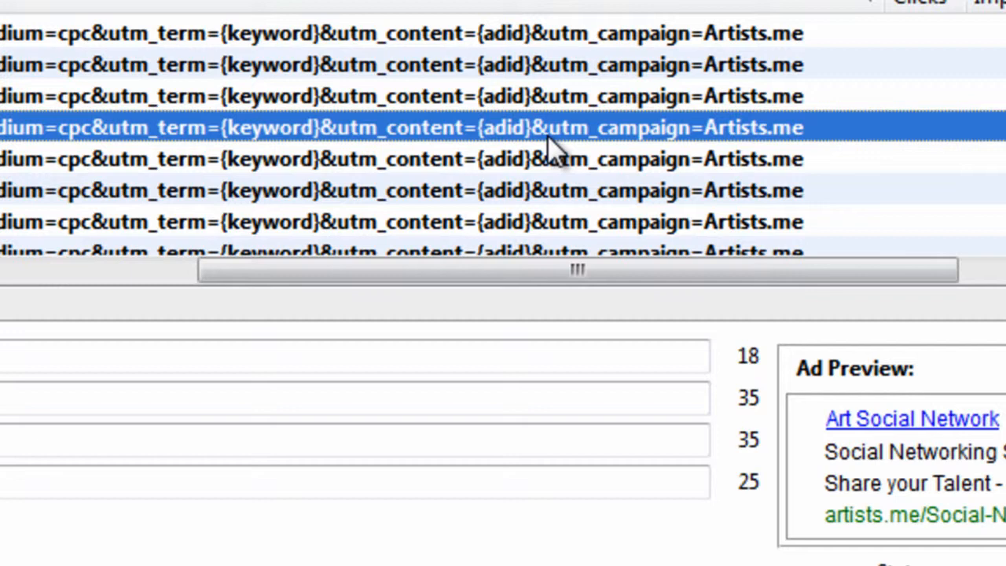
{"action": "left_click", "coordinate": [559, 158]}
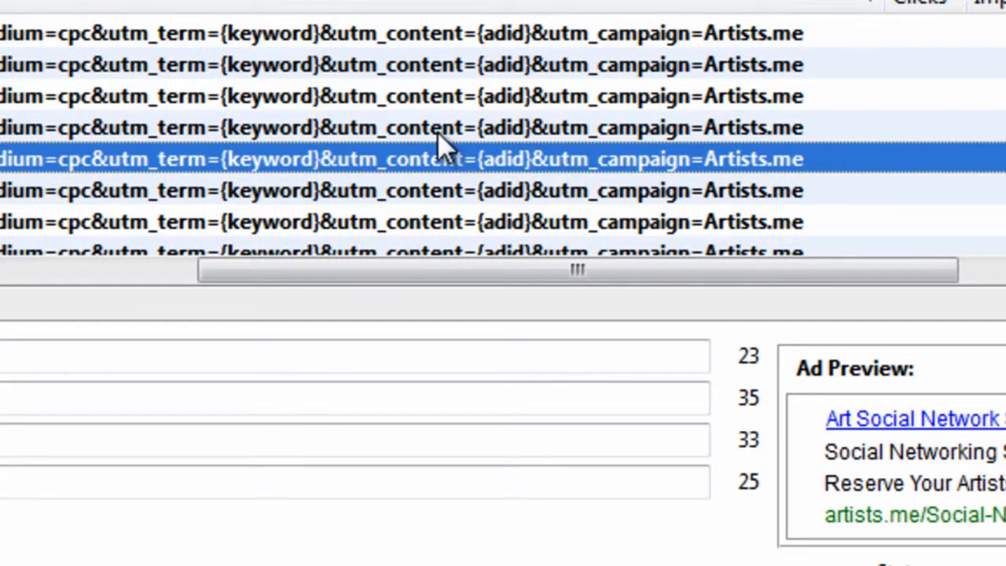
{"action": "left_click", "coordinate": [497, 134]}
{"action": "left_click", "coordinate": [560, 156]}
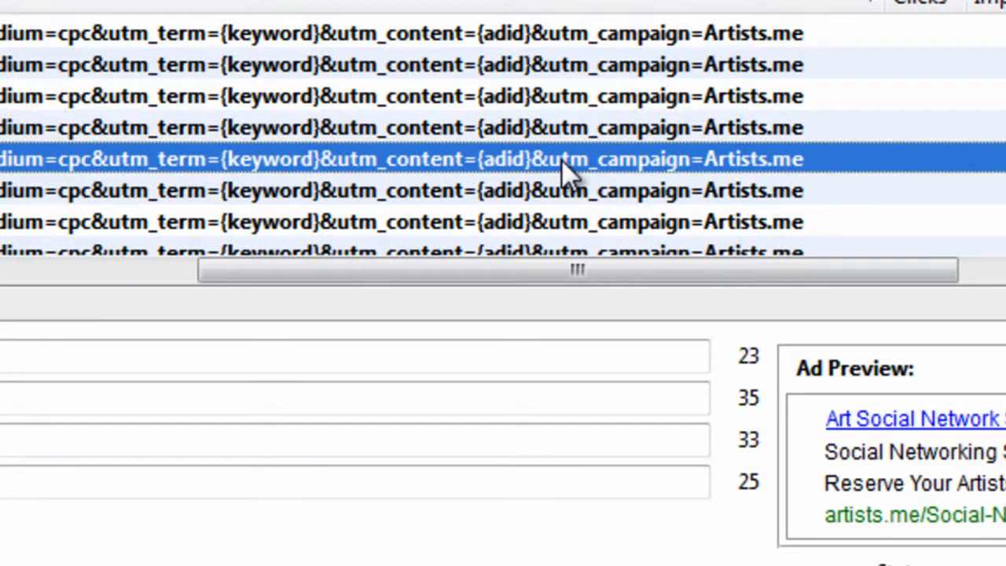
{"action": "left_click", "coordinate": [379, 186]}
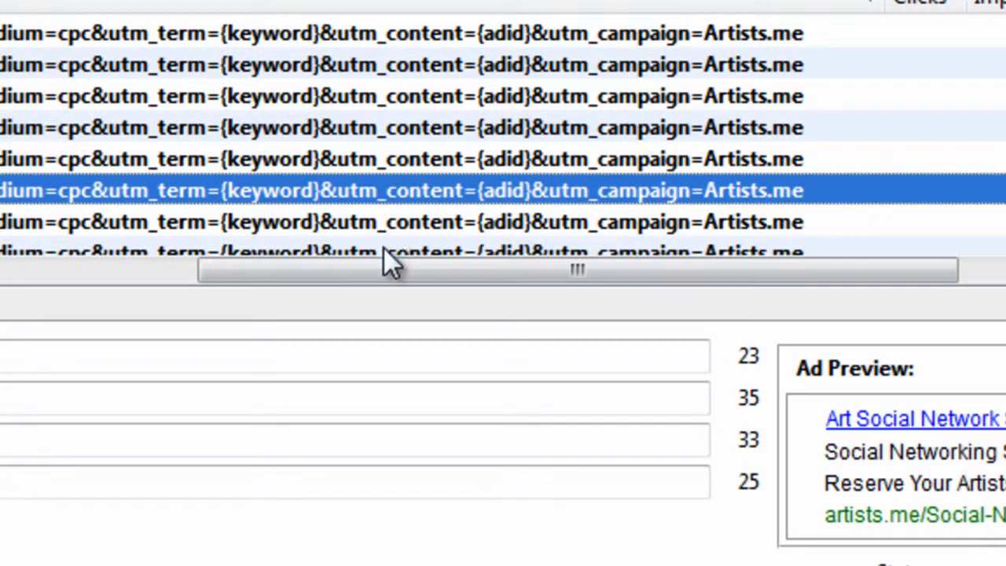
Show the duplicated Artists.me campaign's settings and error message, and enlarge the campaign list area
{"action": "left_click", "coordinate": [64, 181]}
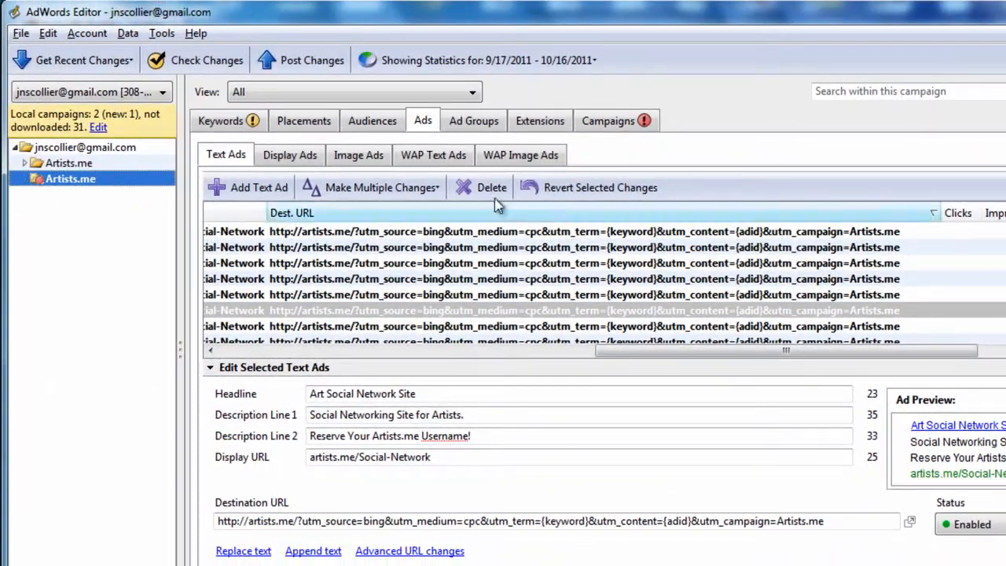
{"action": "left_click", "coordinate": [640, 120]}
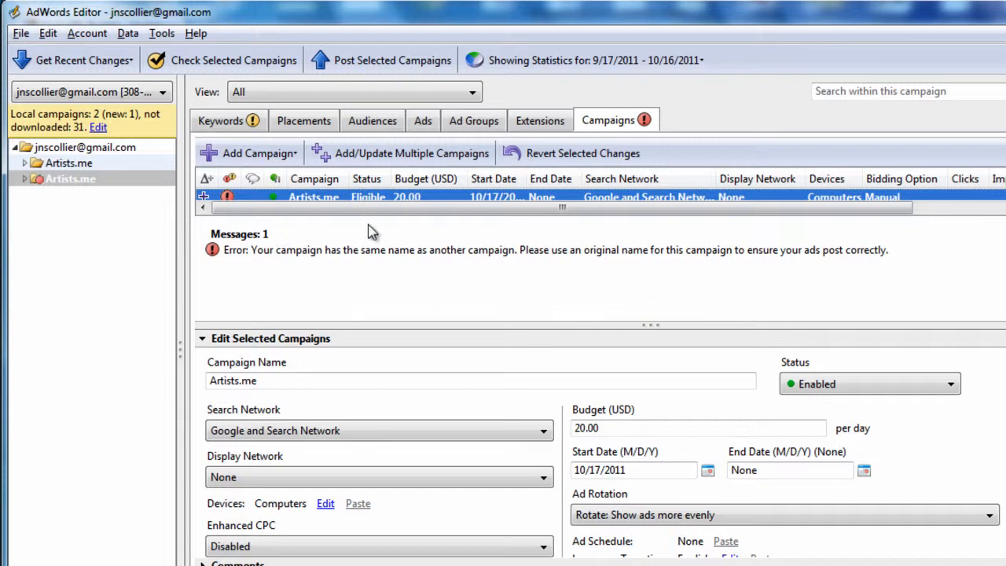
{"action": "mouse_move", "coordinate": [503, 214]}
{"action": "left_mouse_down"}
{"action": "mouse_move", "coordinate": [504, 295]}
{"action": "mouse_move", "coordinate": [498, 217]}
{"action": "left_mouse_up"}
{"action": "left_click_drag", "start_coordinate": [748, 215], "coordinate": [750, 293]}
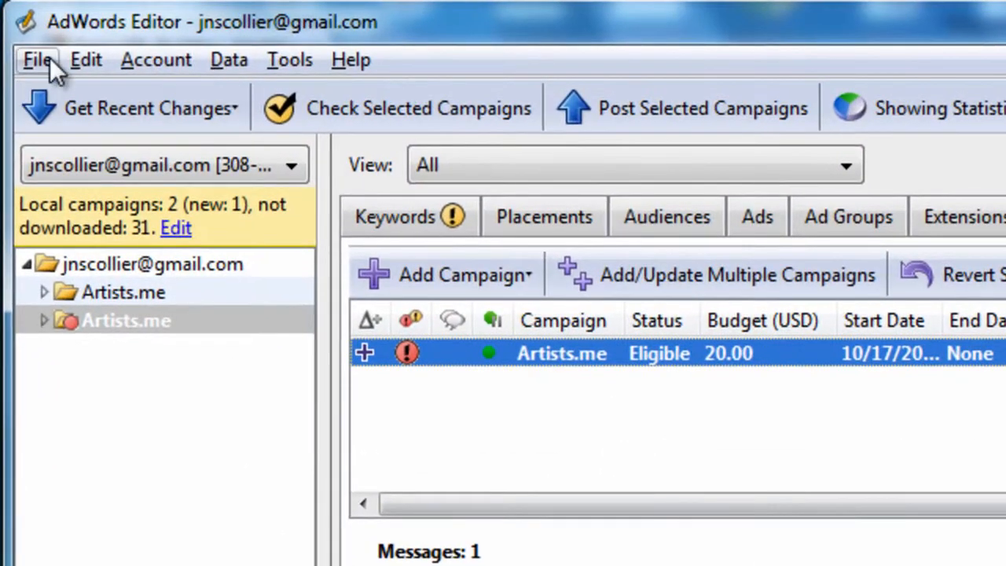
Export the current Artists.me campaign as a CSV spreadsheet to the Desktop
{"action": "left_click", "coordinate": [39, 59]}
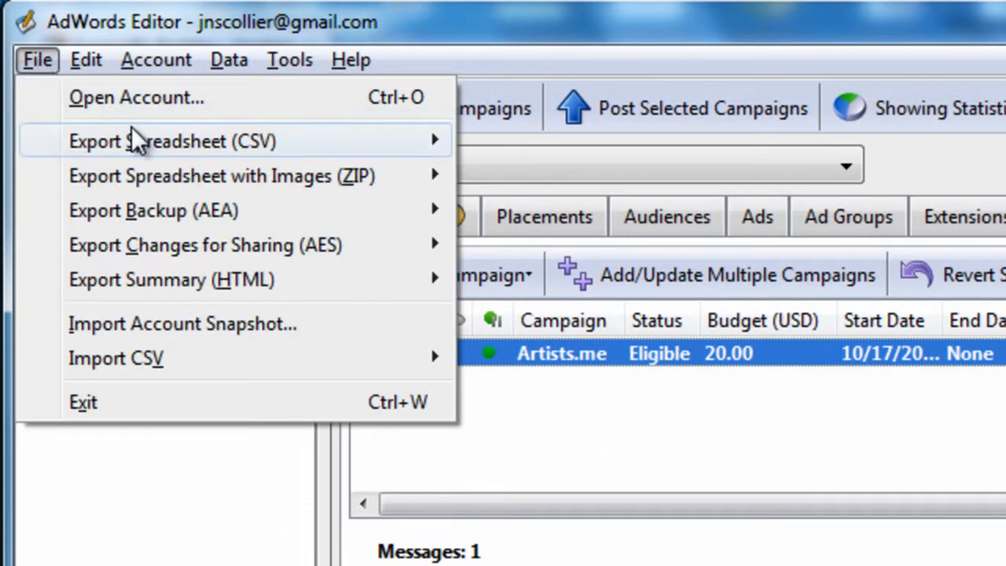
{"action": "mouse_move", "coordinate": [157, 149]}
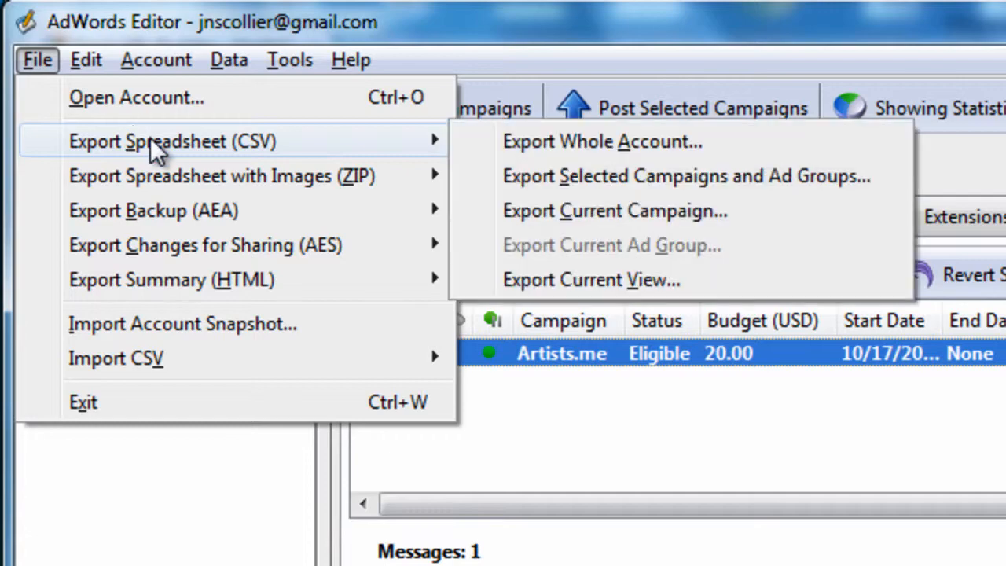
{"action": "left_click", "coordinate": [558, 206]}
{"action": "left_click_drag", "start_coordinate": [553, 88], "coordinate": [1005, 132]}
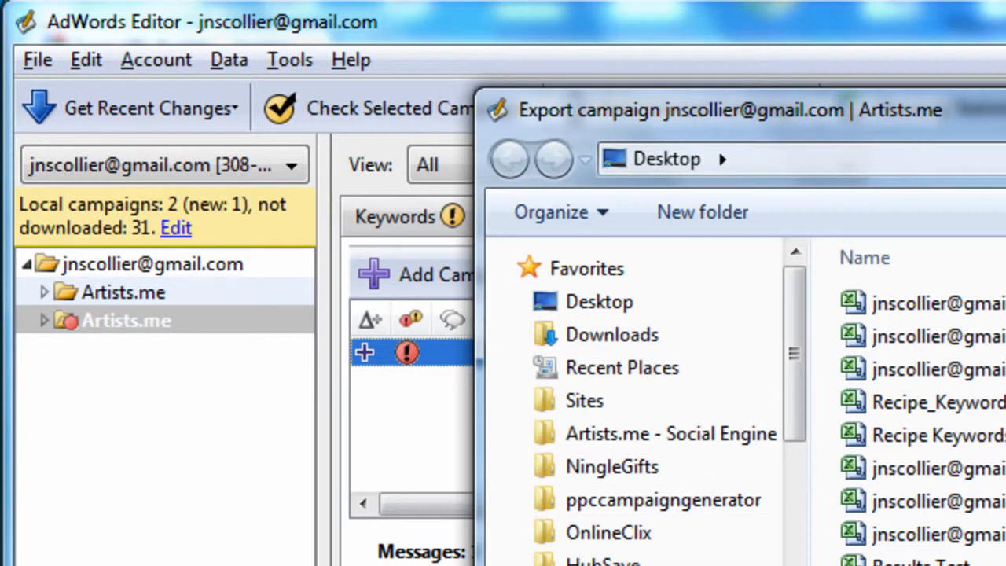
{"action": "key", "text": "Return"}
{"action": "key", "text": "alt+y"}
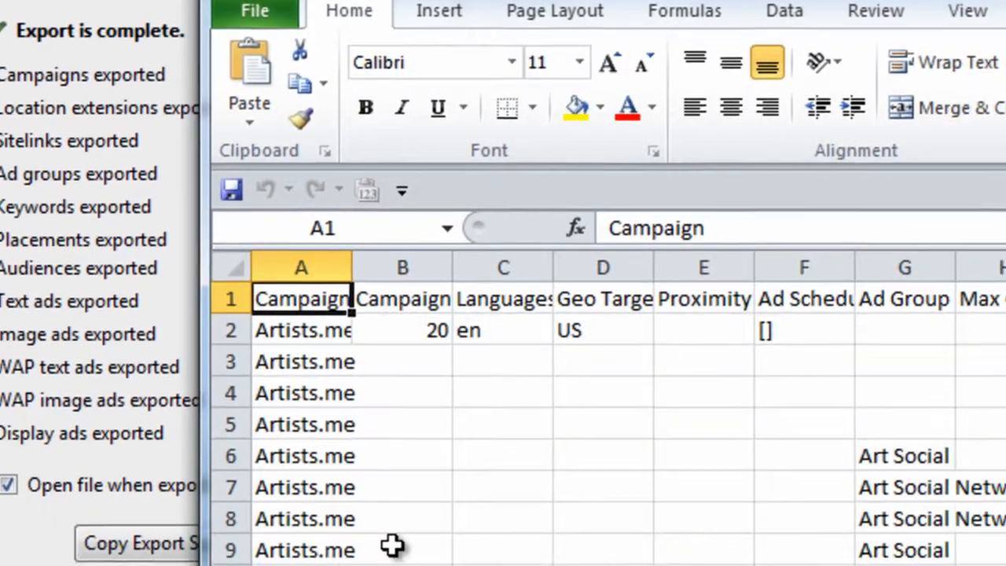
Look across the columns of the exported campaign spreadsheet in Excel and close the export summary in AdWords Editor
{"action": "left_click", "coordinate": [509, 356]}
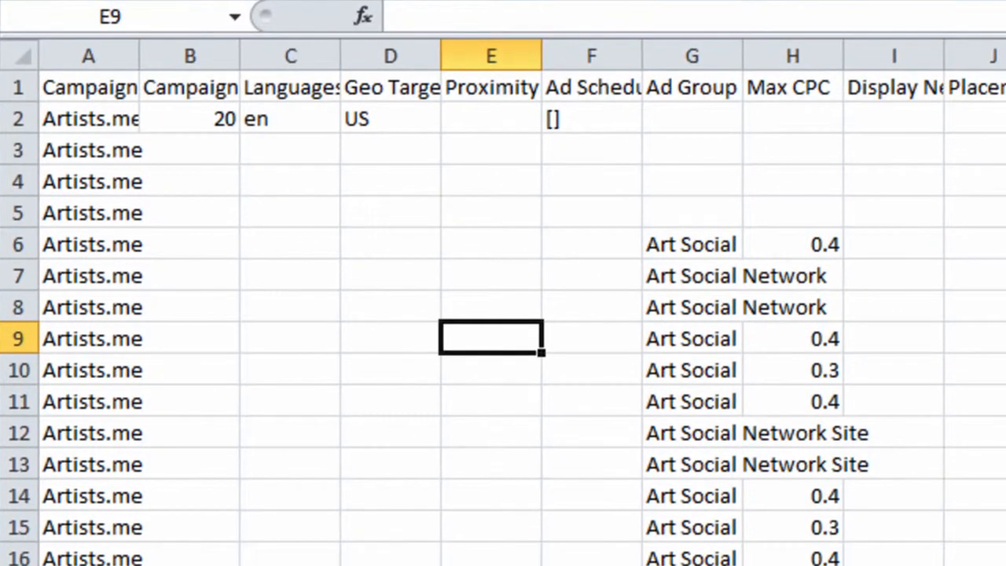
{"action": "scroll", "coordinate": [503, 314], "scroll_direction": "right", "scroll_amount": 9}
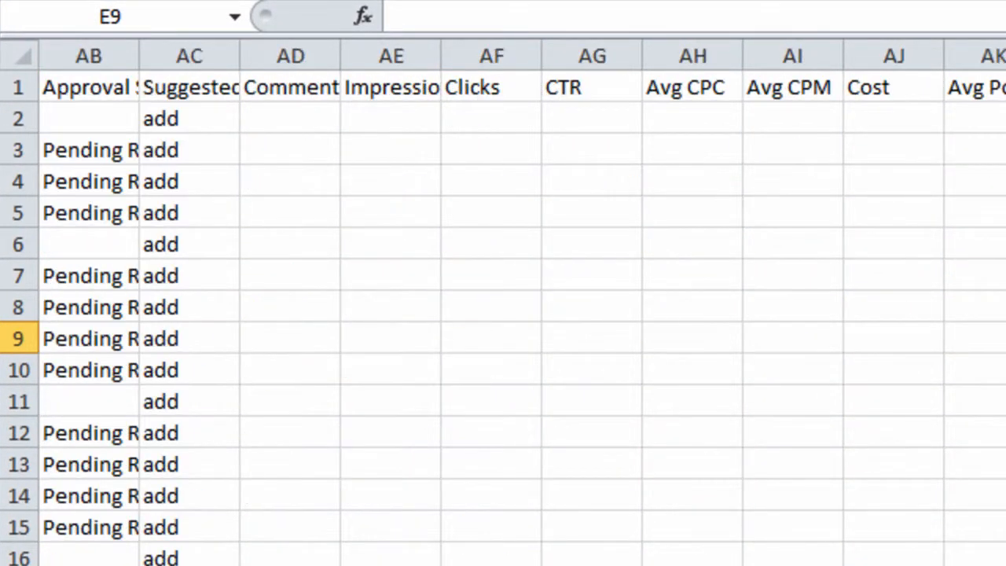
{"action": "scroll", "coordinate": [503, 314], "scroll_direction": "left", "scroll_amount": 9}
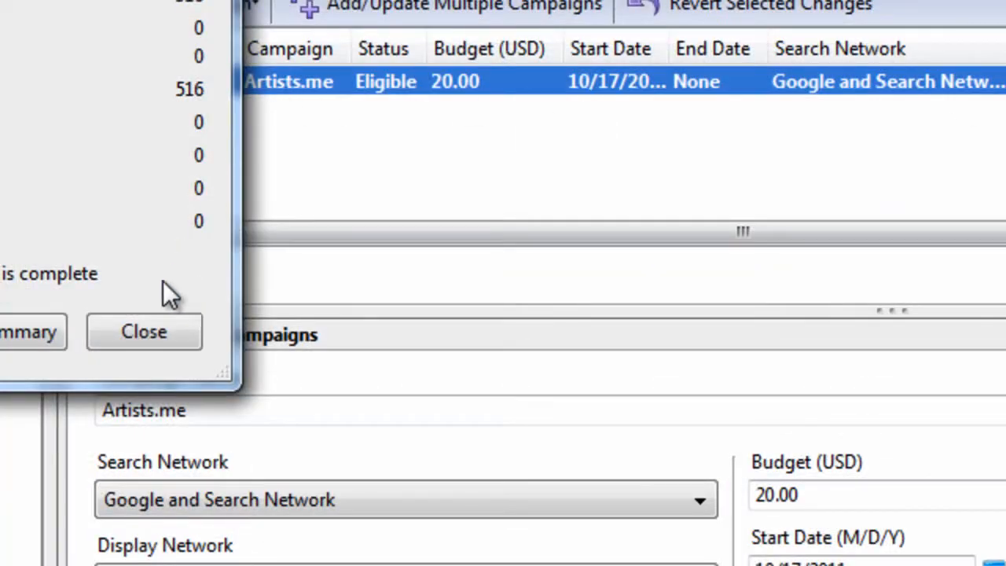
{"action": "left_click", "coordinate": [144, 331]}
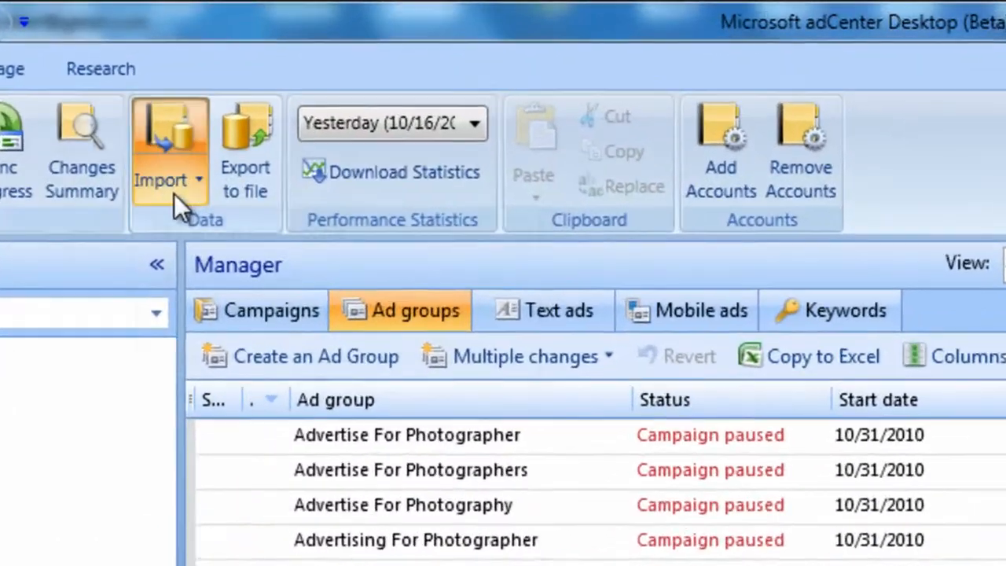
Switch to Microsoft adCenter Desktop, start an import from Google and load the newly exported campaign CSV from the Desktop
{"action": "left_click", "coordinate": [202, 95]}
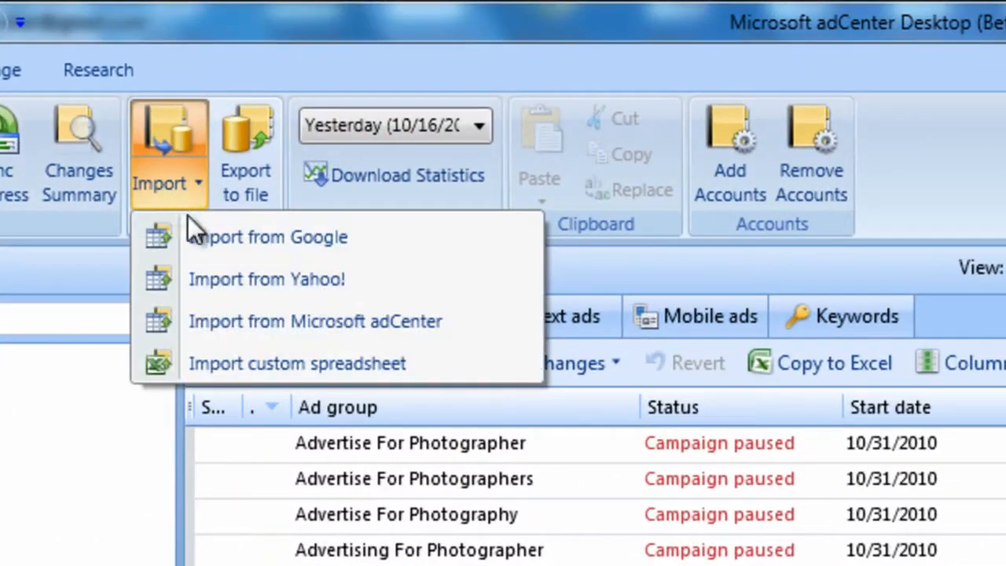
{"action": "left_click", "coordinate": [218, 234]}
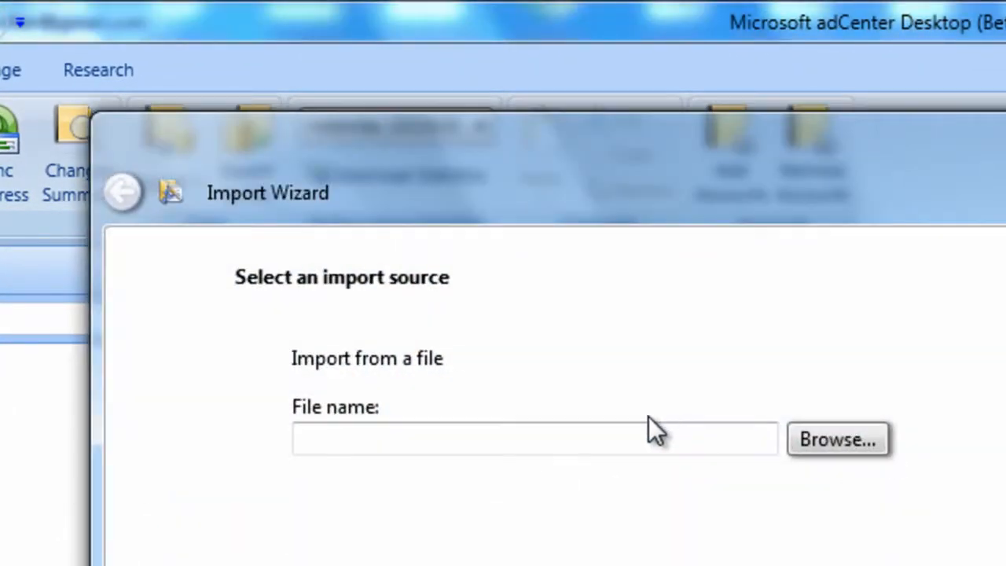
{"action": "left_click", "coordinate": [866, 448]}
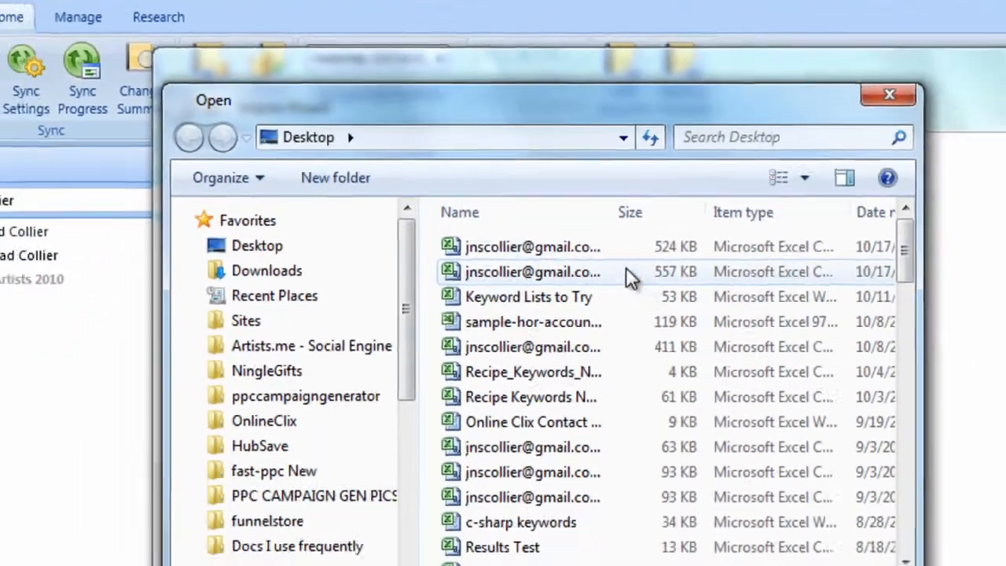
{"action": "left_click", "coordinate": [597, 247]}
{"action": "left_click", "coordinate": [625, 482]}
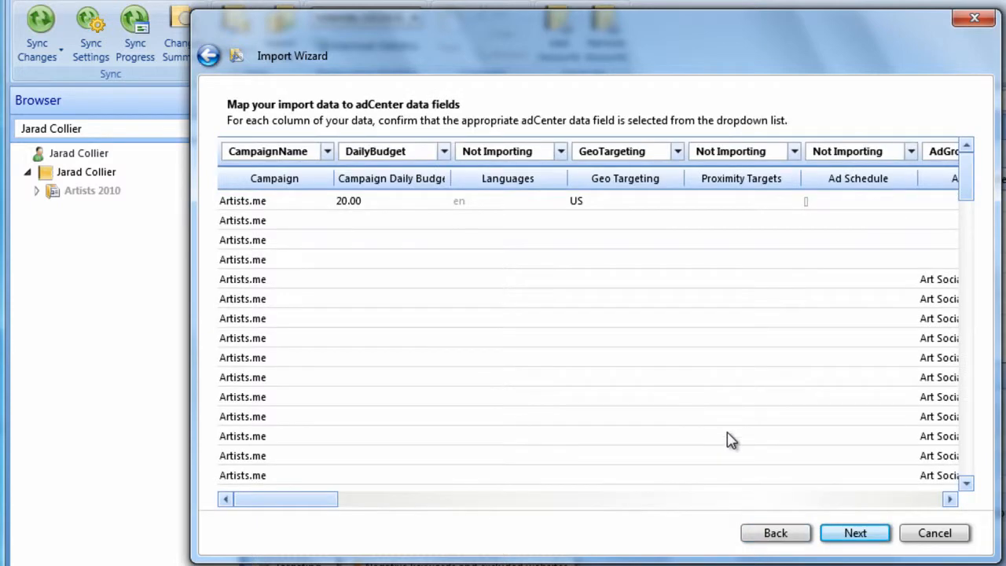
Review the column mapping, import the campaign data with the proposed adCenter fields and close the import summary
{"action": "left_click_drag", "start_coordinate": [313, 504], "coordinate": [814, 504]}
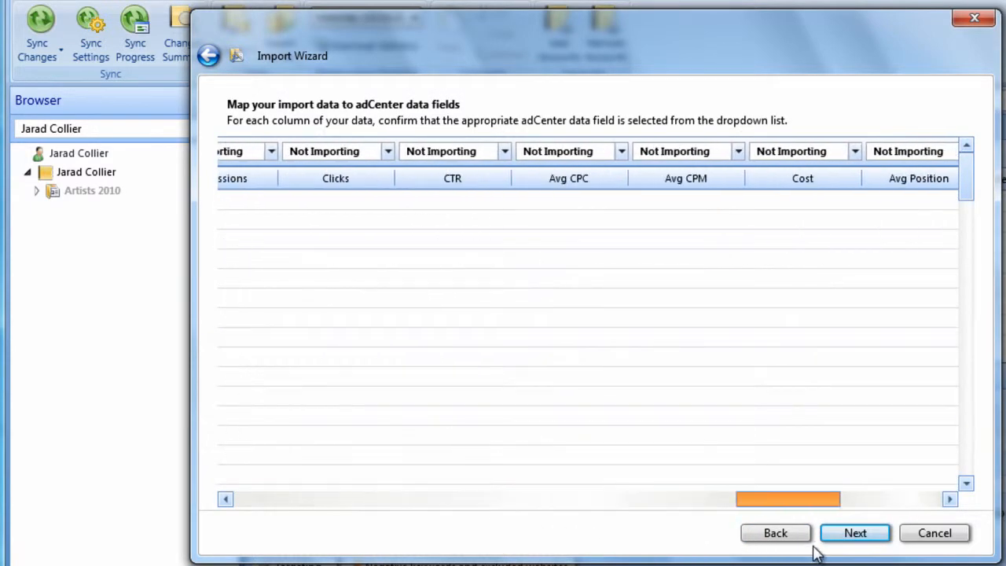
{"action": "left_click", "coordinate": [855, 533]}
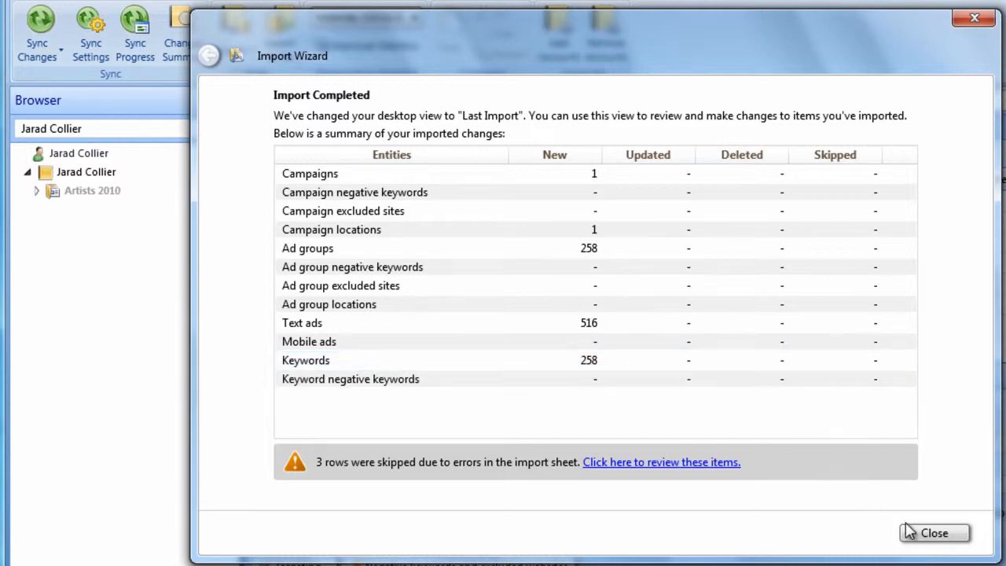
{"action": "left_click", "coordinate": [932, 535]}
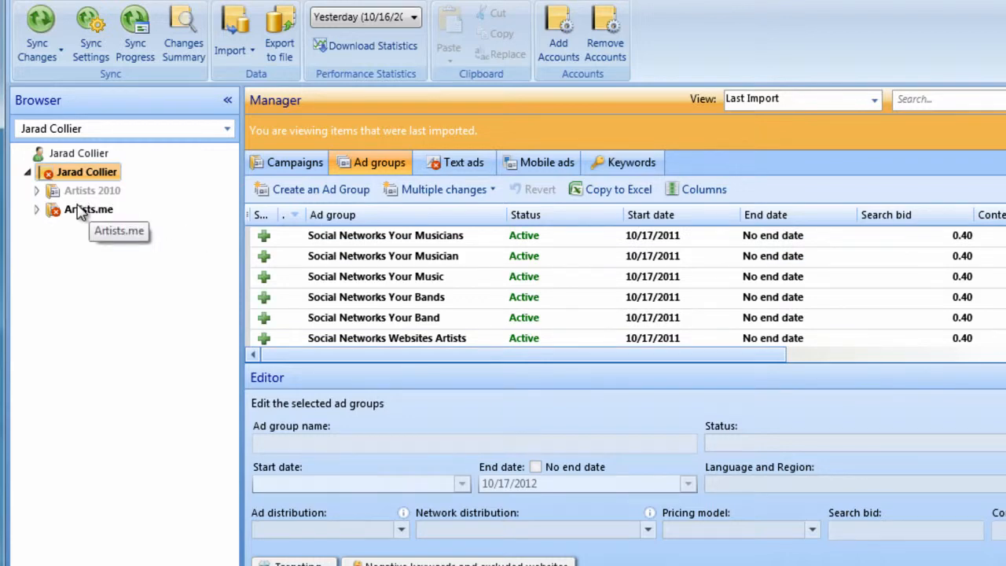
Expand the imported Artists.me campaign, switch from the last-import view to all items and display its text ads
{"action": "double_click", "coordinate": [55, 210]}
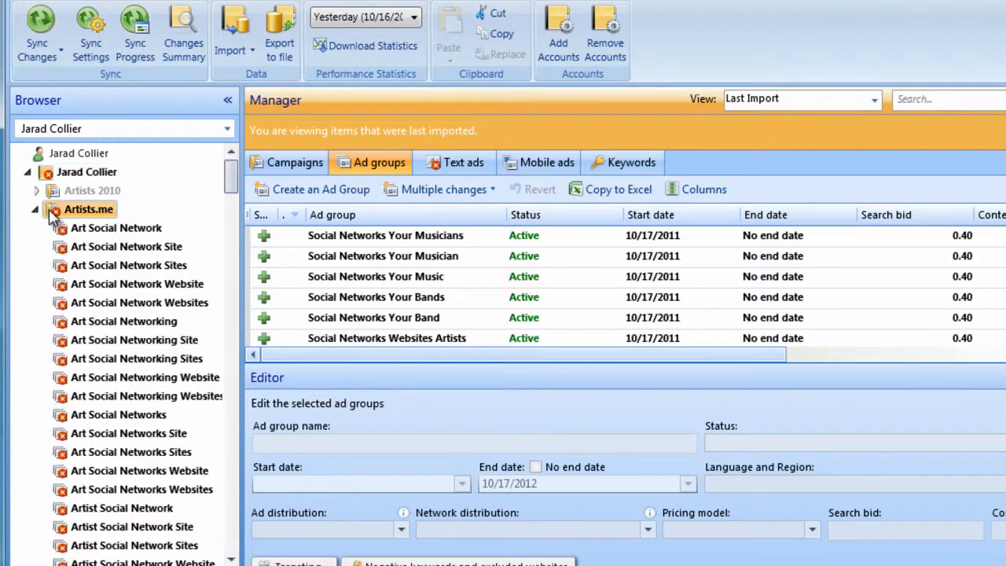
{"action": "mouse_move", "coordinate": [230, 181]}
{"action": "left_mouse_down"}
{"action": "mouse_move", "coordinate": [227, 202]}
{"action": "mouse_move", "coordinate": [228, 184]}
{"action": "left_mouse_up"}
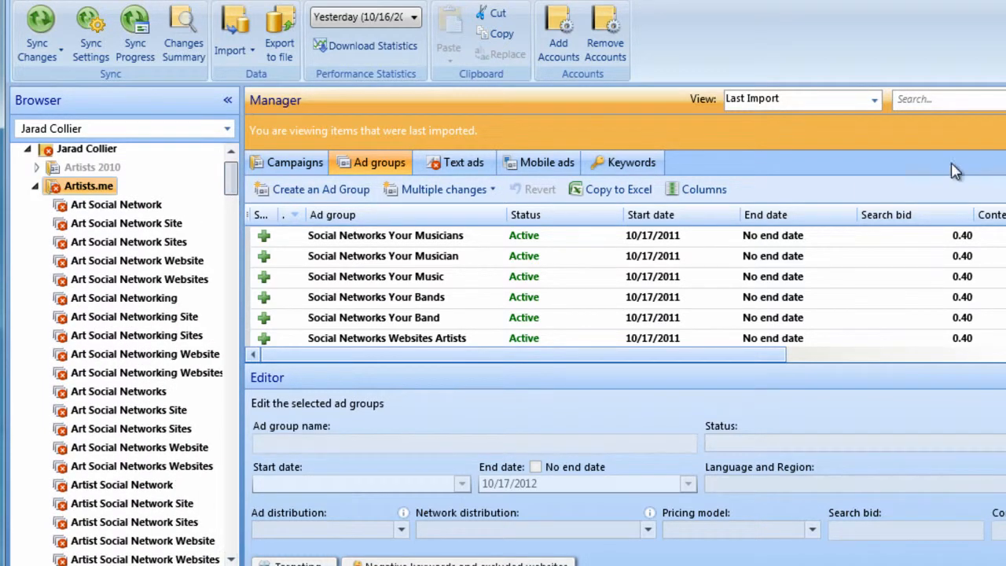
{"action": "left_click", "coordinate": [1004, 131]}
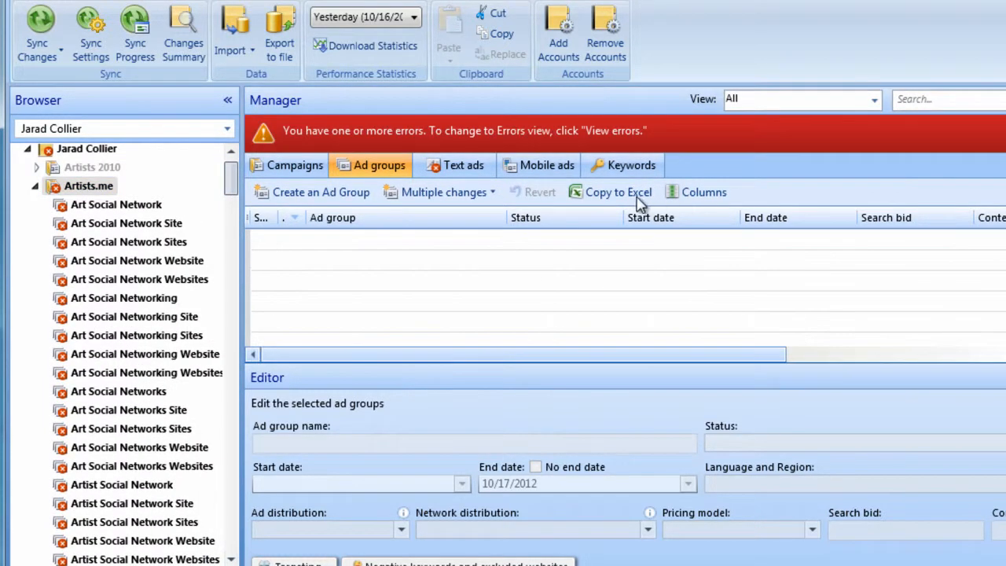
{"action": "left_click", "coordinate": [481, 170]}
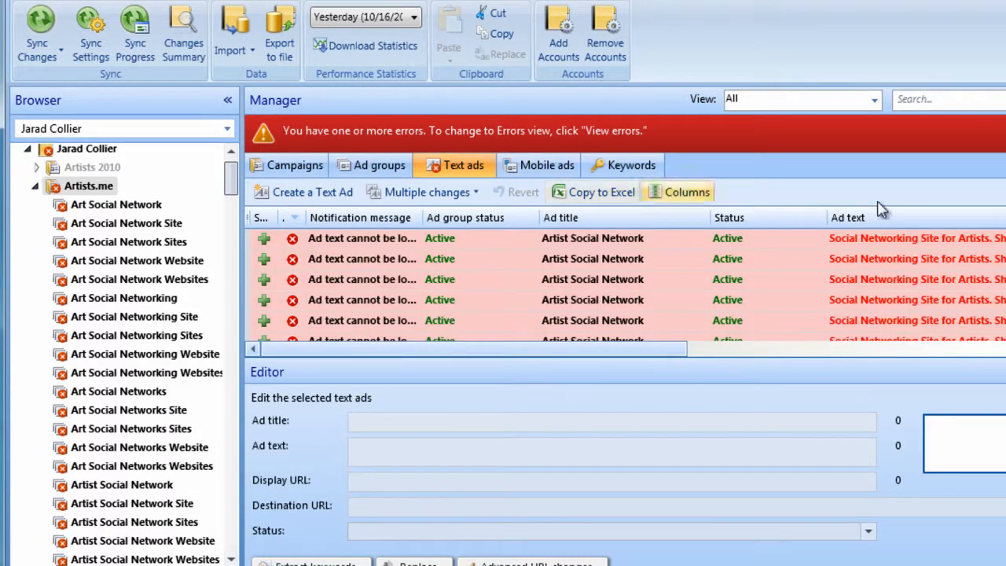
Switch to the errors view and inspect the over-length ad text of the first Artist Social Network text ad
{"action": "left_click", "coordinate": [1004, 130]}
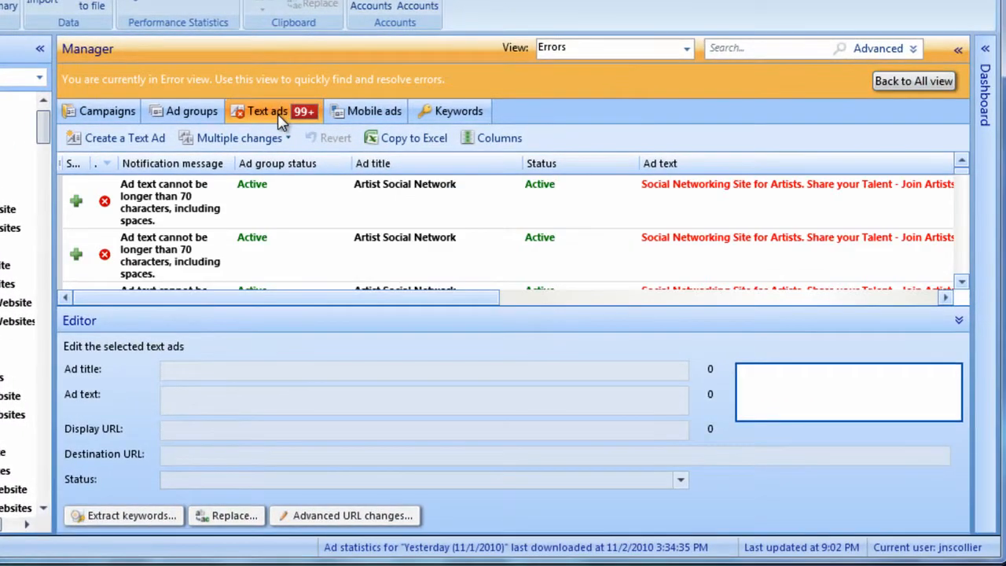
{"action": "left_click", "coordinate": [460, 218]}
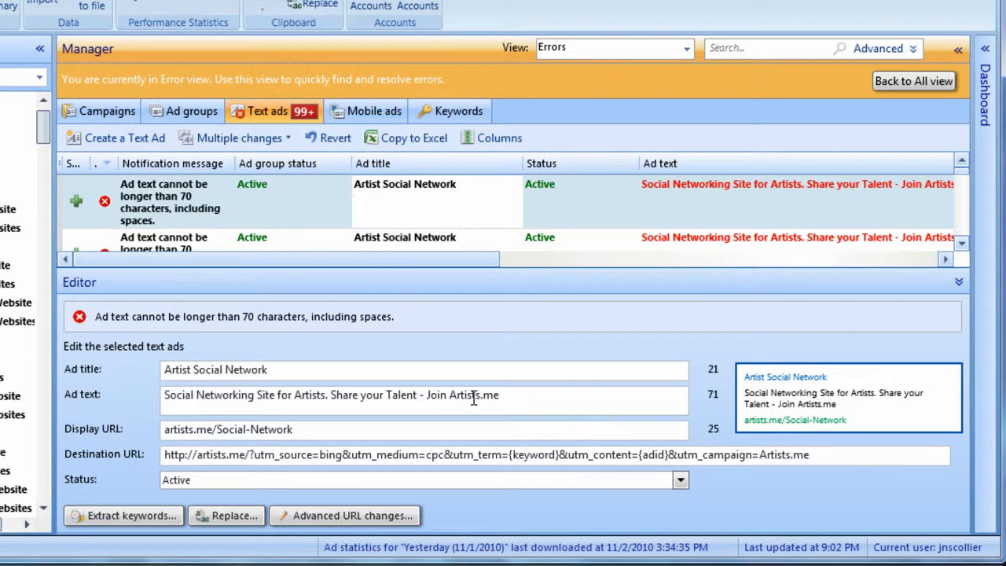
{"action": "left_click_drag", "start_coordinate": [524, 405], "coordinate": [161, 393]}
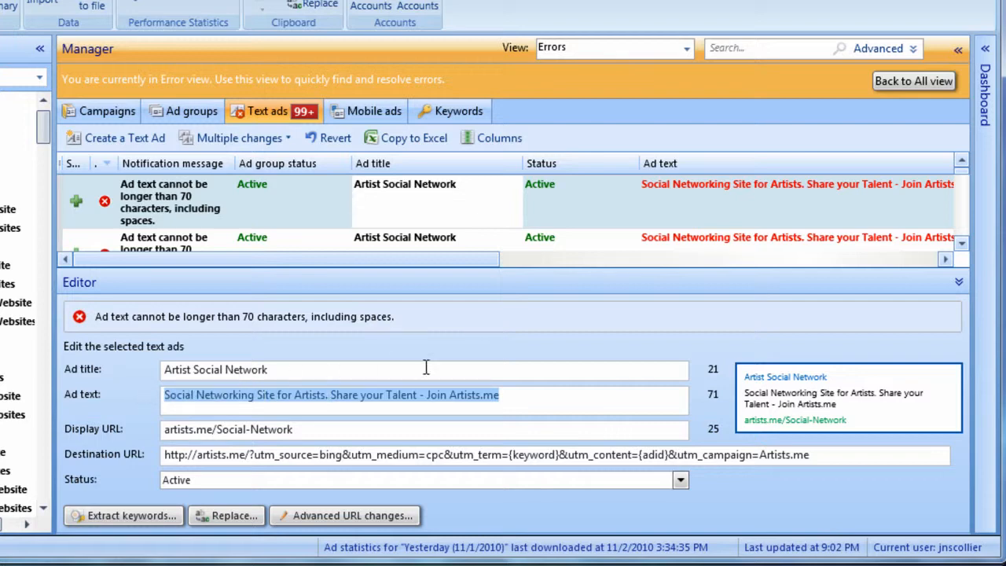
{"action": "left_click", "coordinate": [553, 214]}
{"action": "left_click", "coordinate": [674, 226]}
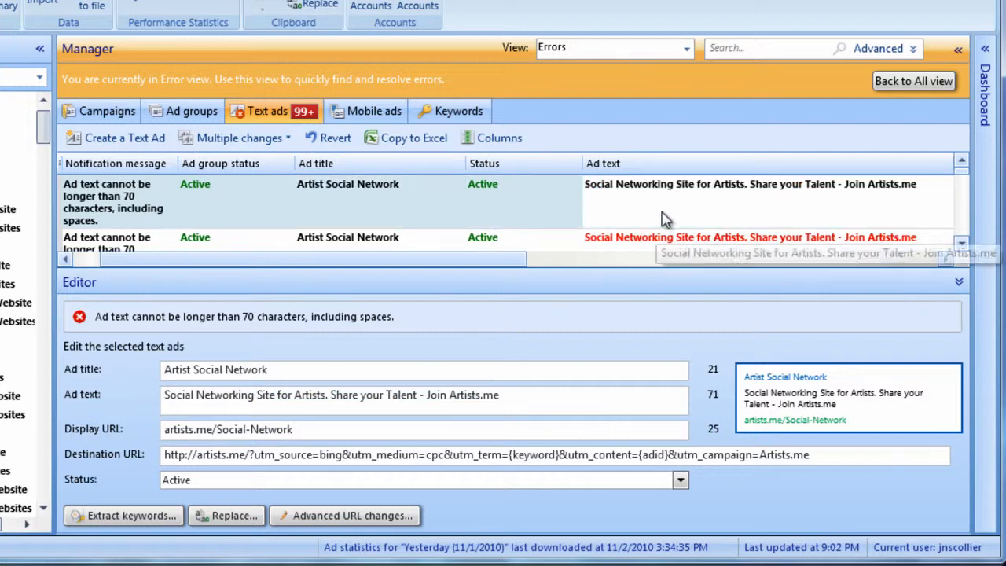
Collapse the editor to look over the list of text ads with errors, reselect the first ad and check the available view filters
{"action": "left_click", "coordinate": [959, 282]}
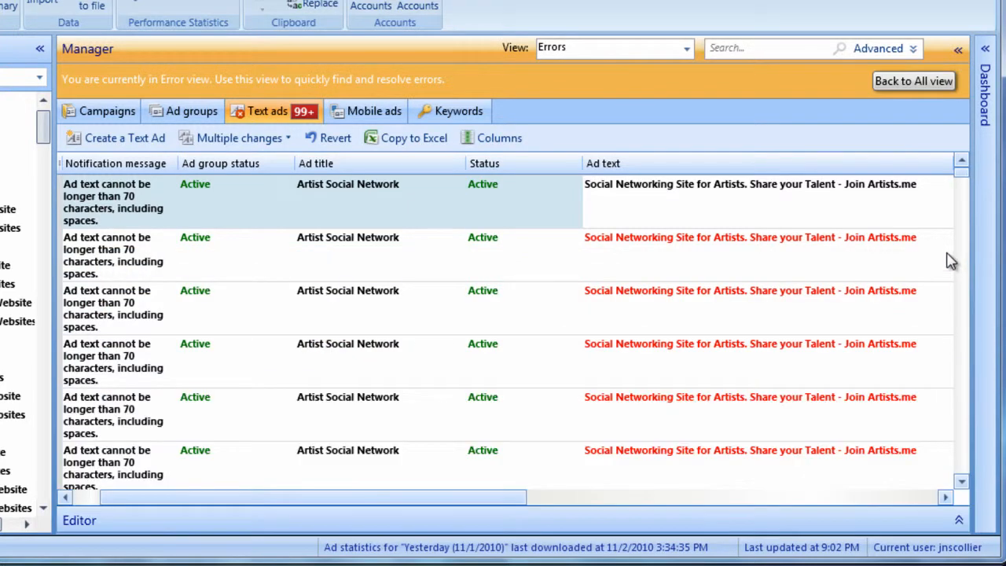
{"action": "mouse_move", "coordinate": [963, 181]}
{"action": "left_mouse_down"}
{"action": "mouse_move", "coordinate": [958, 361]}
{"action": "mouse_move", "coordinate": [945, 393]}
{"action": "mouse_move", "coordinate": [953, 175]}
{"action": "left_mouse_up"}
{"action": "left_click", "coordinate": [340, 277]}
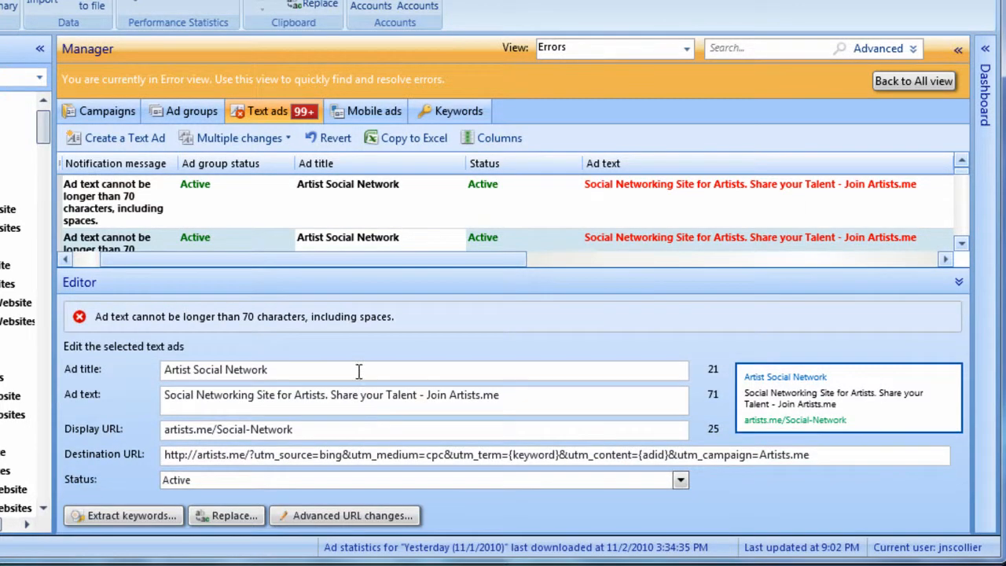
{"action": "left_click", "coordinate": [369, 186]}
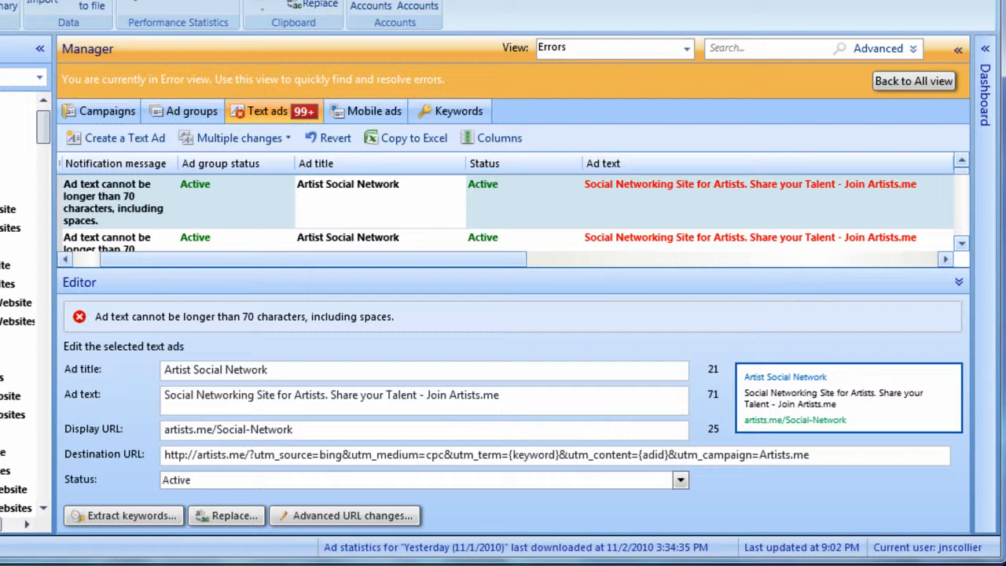
{"action": "left_click", "coordinate": [681, 52]}
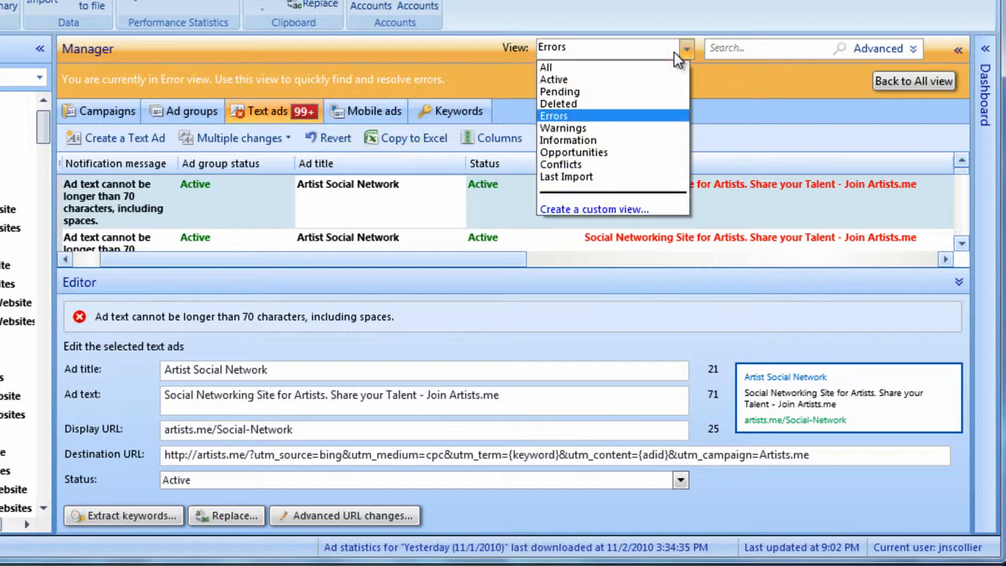
Show only the Art Social Network ad group's ads, return to the all-items view and select the ad ending "Reserve Your Artists.me Username!"
{"action": "left_click", "coordinate": [94, 220]}
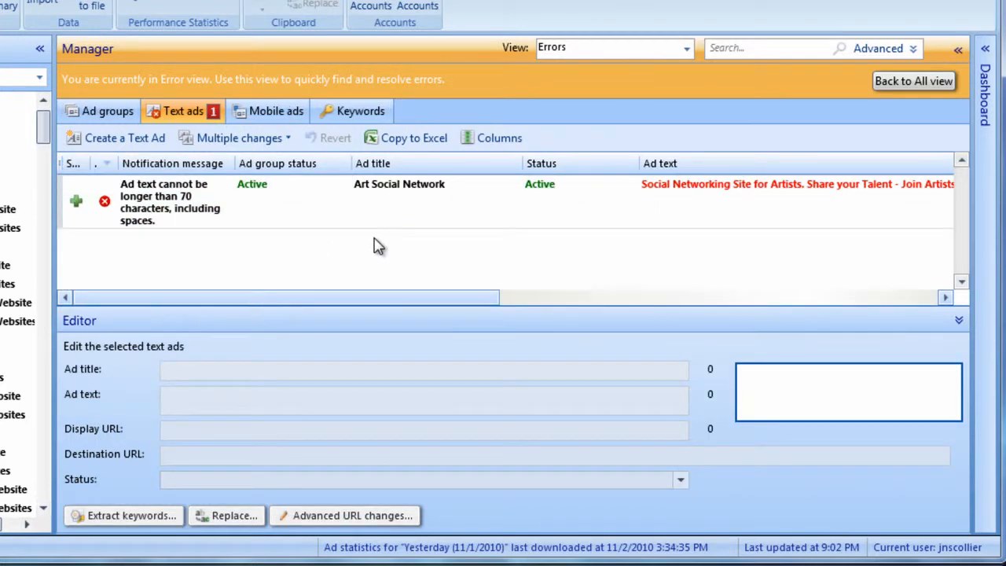
{"action": "left_click", "coordinate": [424, 205]}
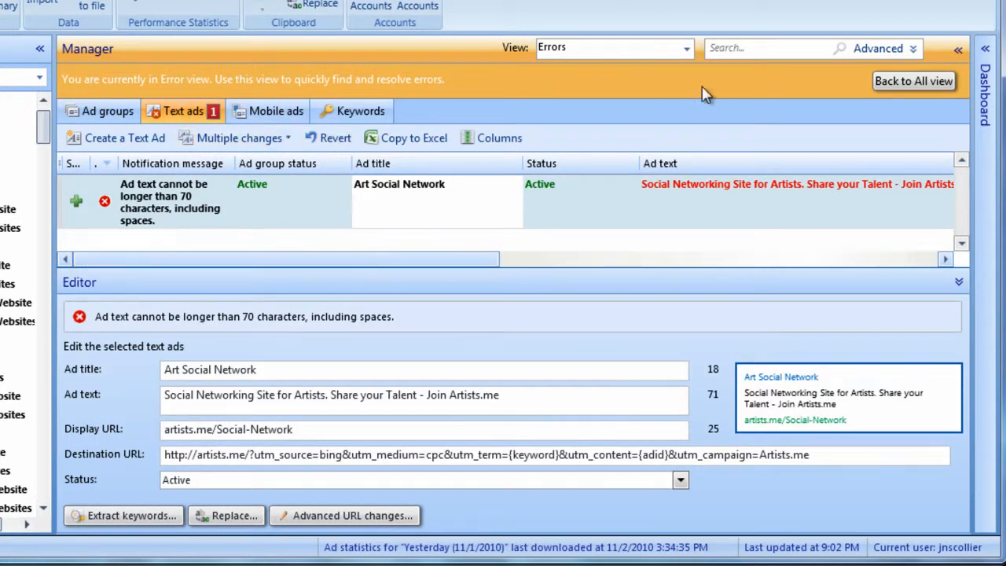
{"action": "left_click", "coordinate": [896, 81]}
{"action": "left_click", "coordinate": [455, 209]}
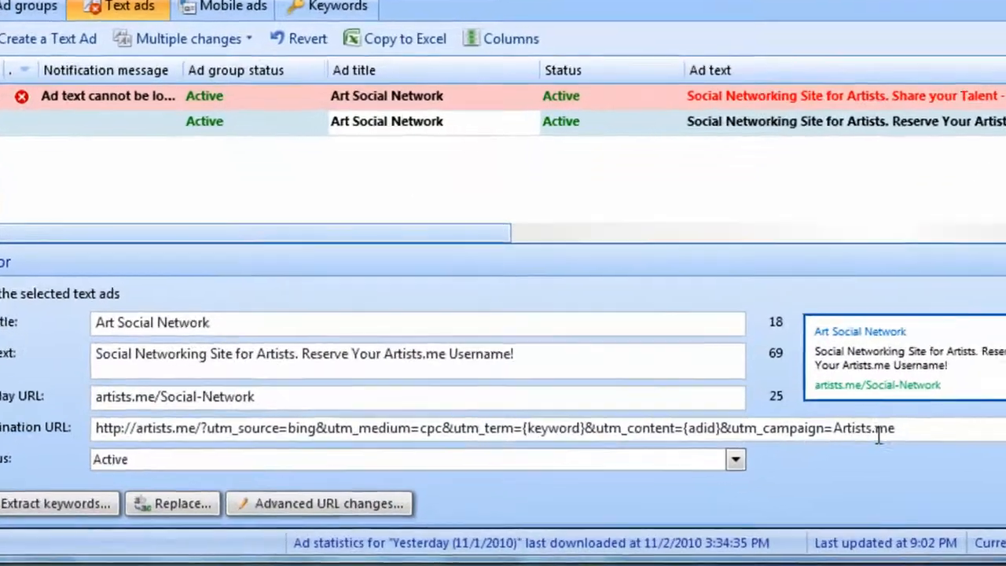
Copy the selected ad's destination URL, load it in Chrome and highlight its Bing CPC tracking parameters in the address
{"action": "left_click", "coordinate": [878, 434]}
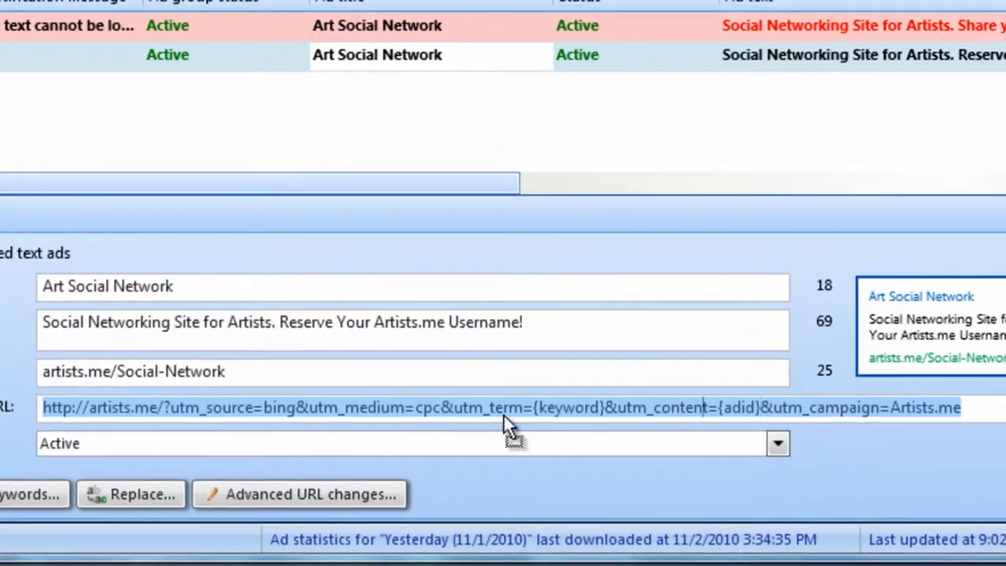
{"action": "left_click", "coordinate": [477, 427]}
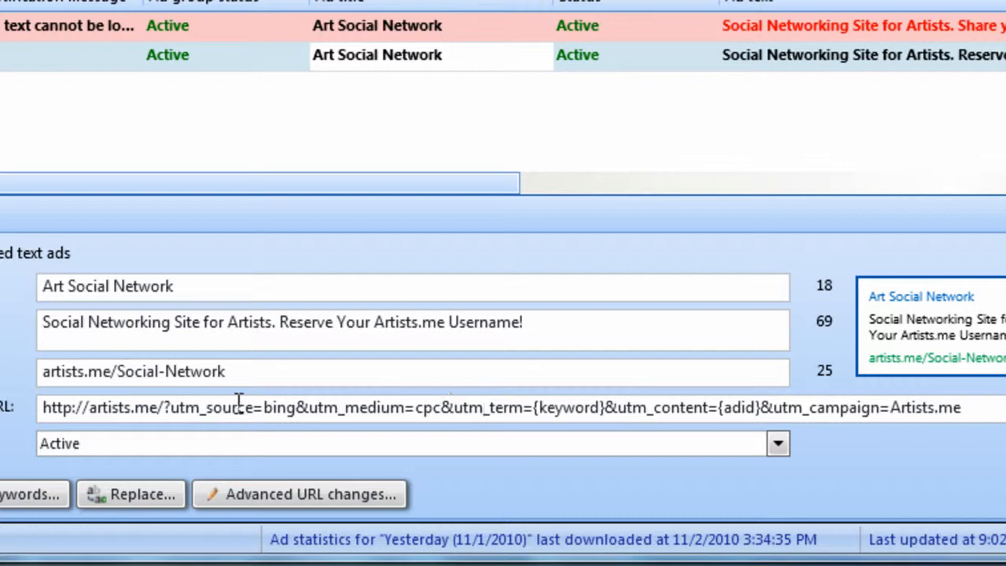
{"action": "key", "text": "End"}
{"action": "left_click_drag", "start_coordinate": [884, 412], "coordinate": [3, 386]}
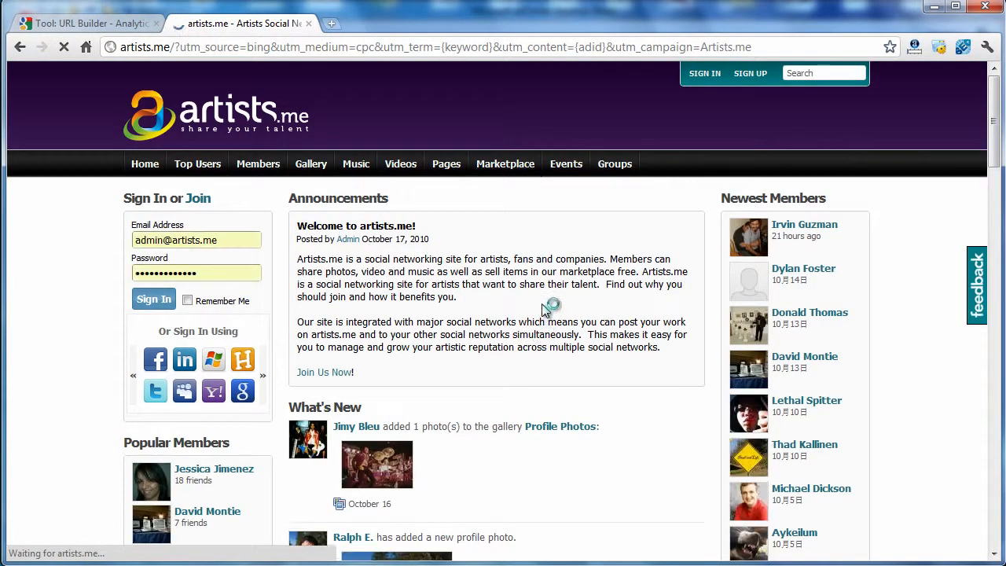
{"action": "left_click_drag", "start_coordinate": [264, 46], "coordinate": [772, 47]}
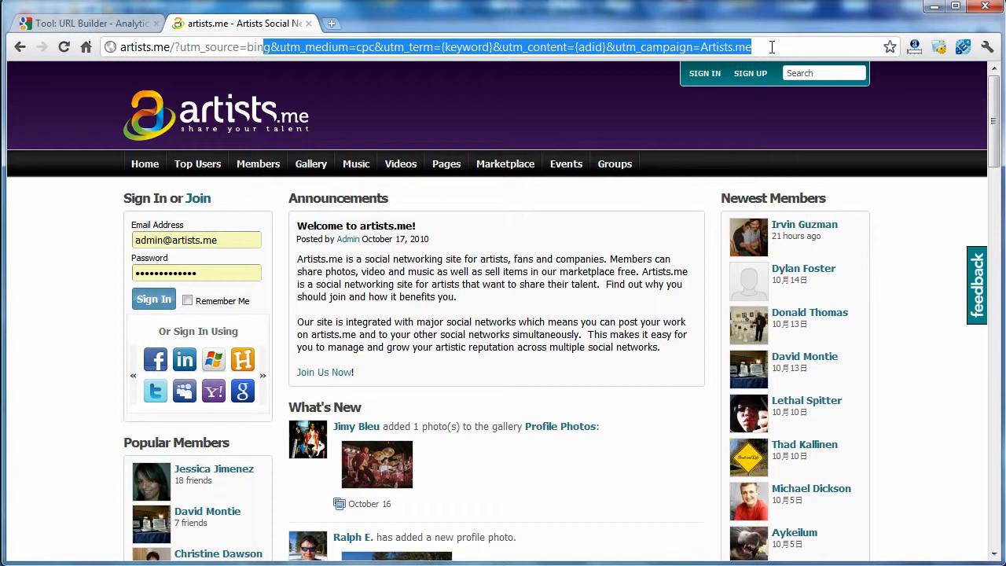